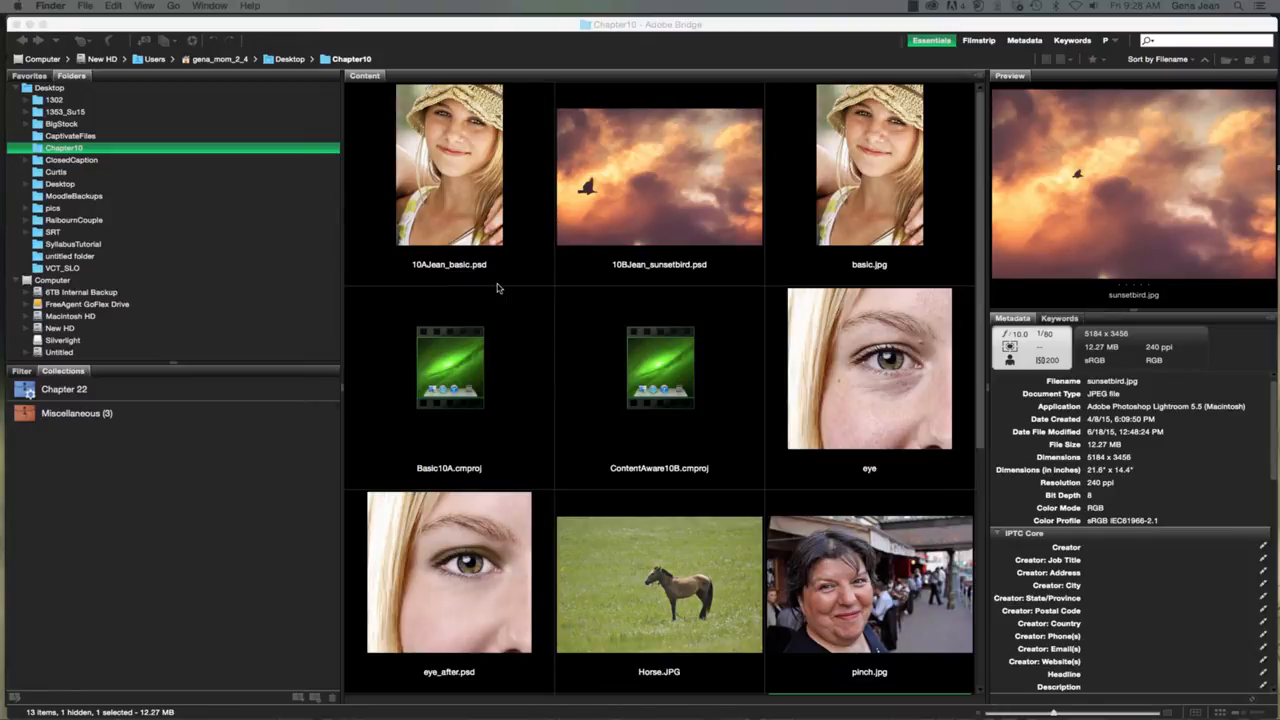
- Open Horse.JPG in Photoshop and set up the Clone Stamp tool with 100% opacity
double_click(678, 605)
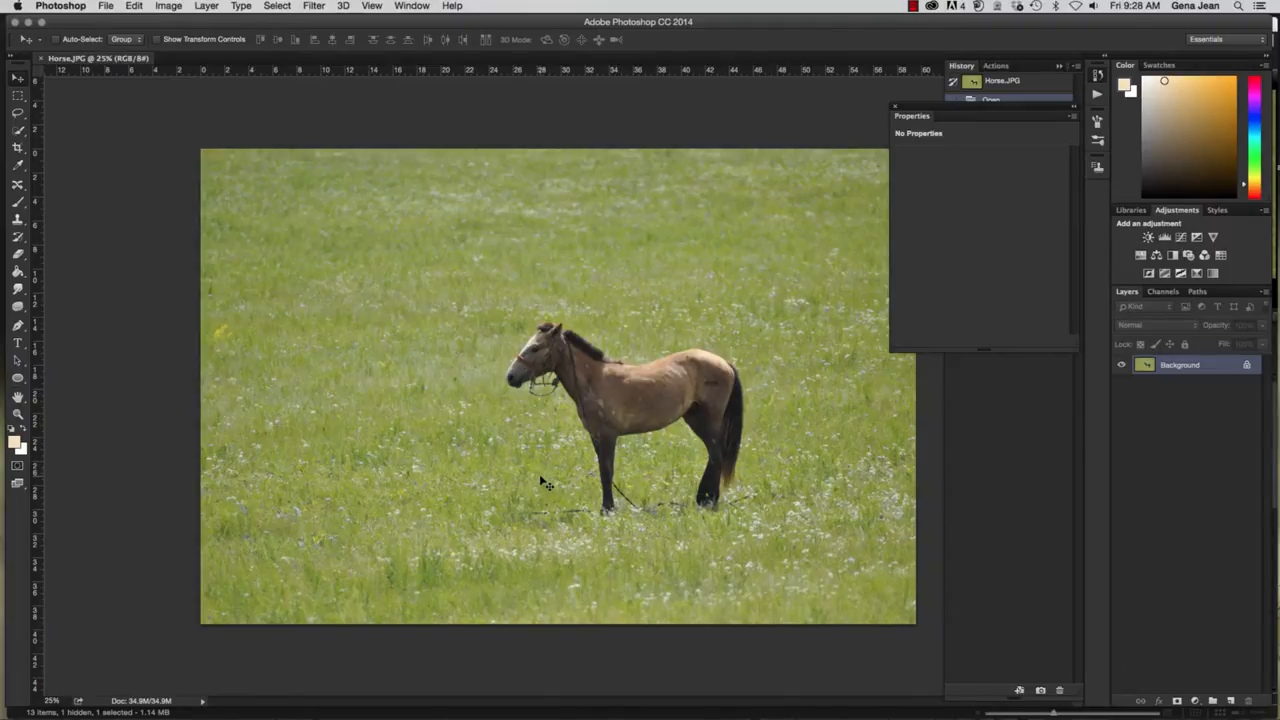
click(18, 219)
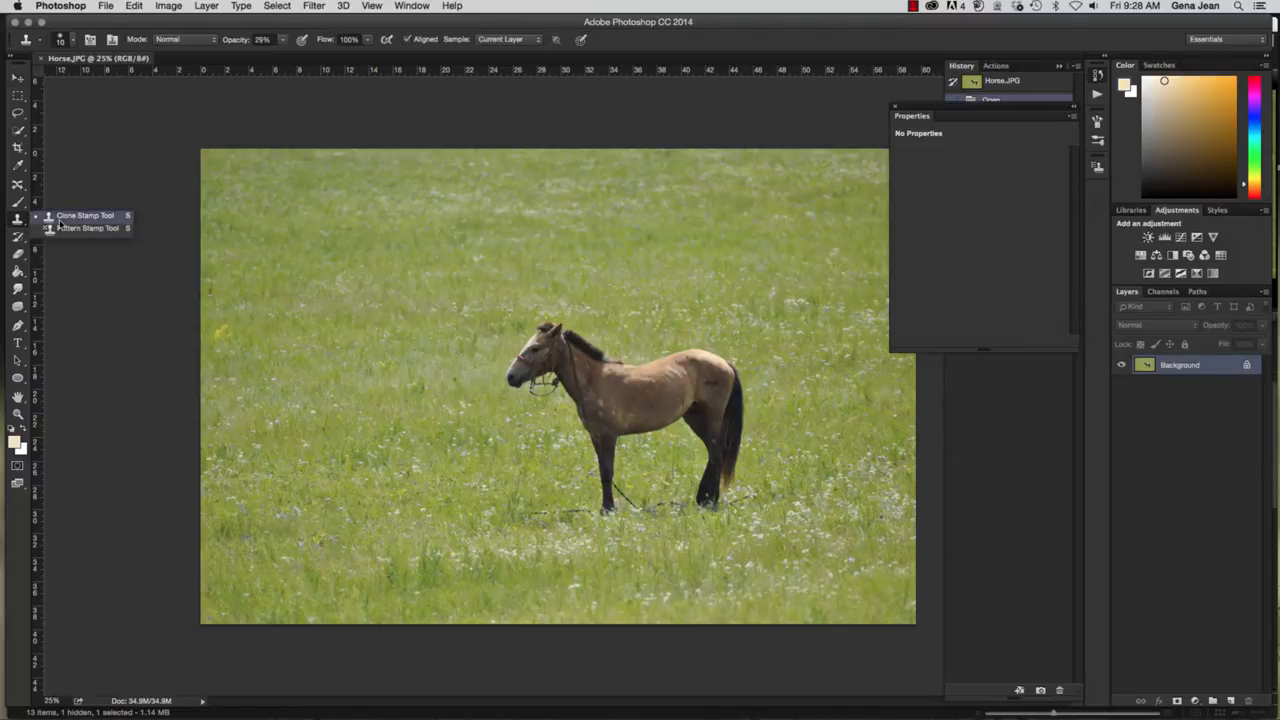
click(59, 222)
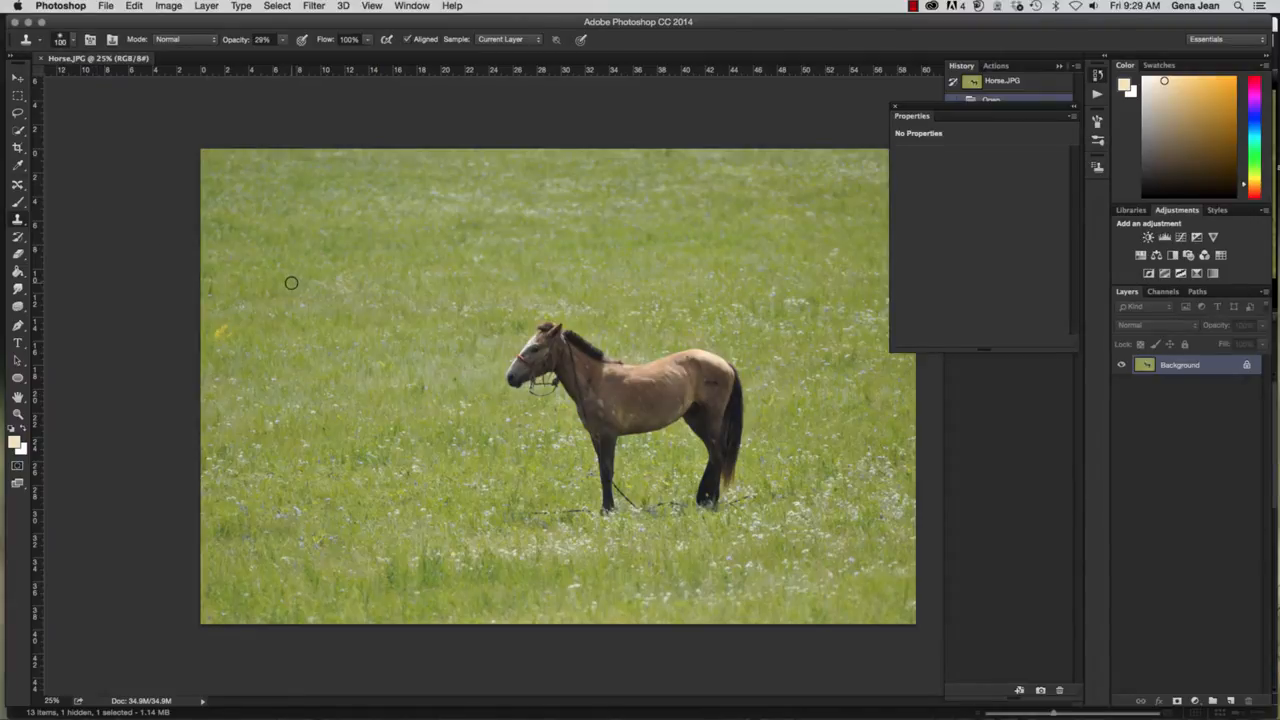
key(bracketright)
mouse_move(284, 40)
mouse_down()
mouse_move(286, 64)
mouse_move(285, 44)
mouse_move(287, 58)
mouse_move(351, 70)
mouse_up()
- Duplicate the Background layer and clone a second horse onto the grass at the photo's upper left with a 175 px brush
key(super+j)
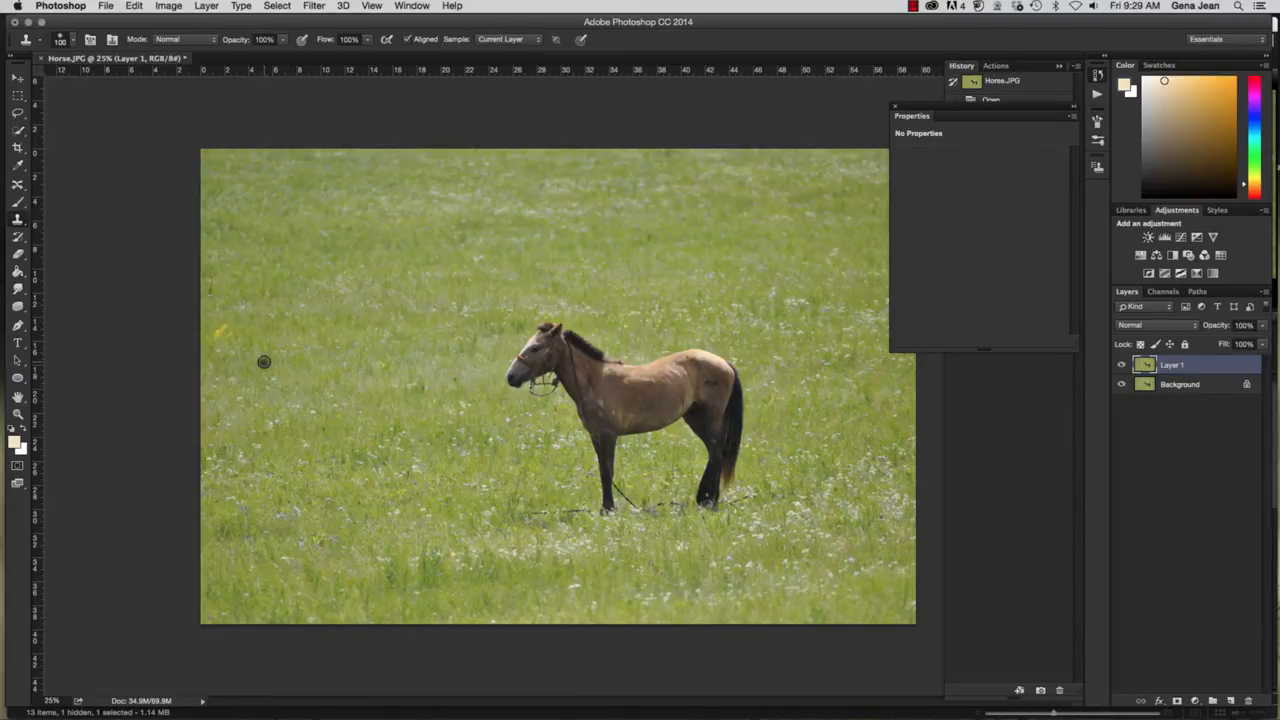
key(bracketright)
key(bracketright)
key(bracketright)
click(268, 278)
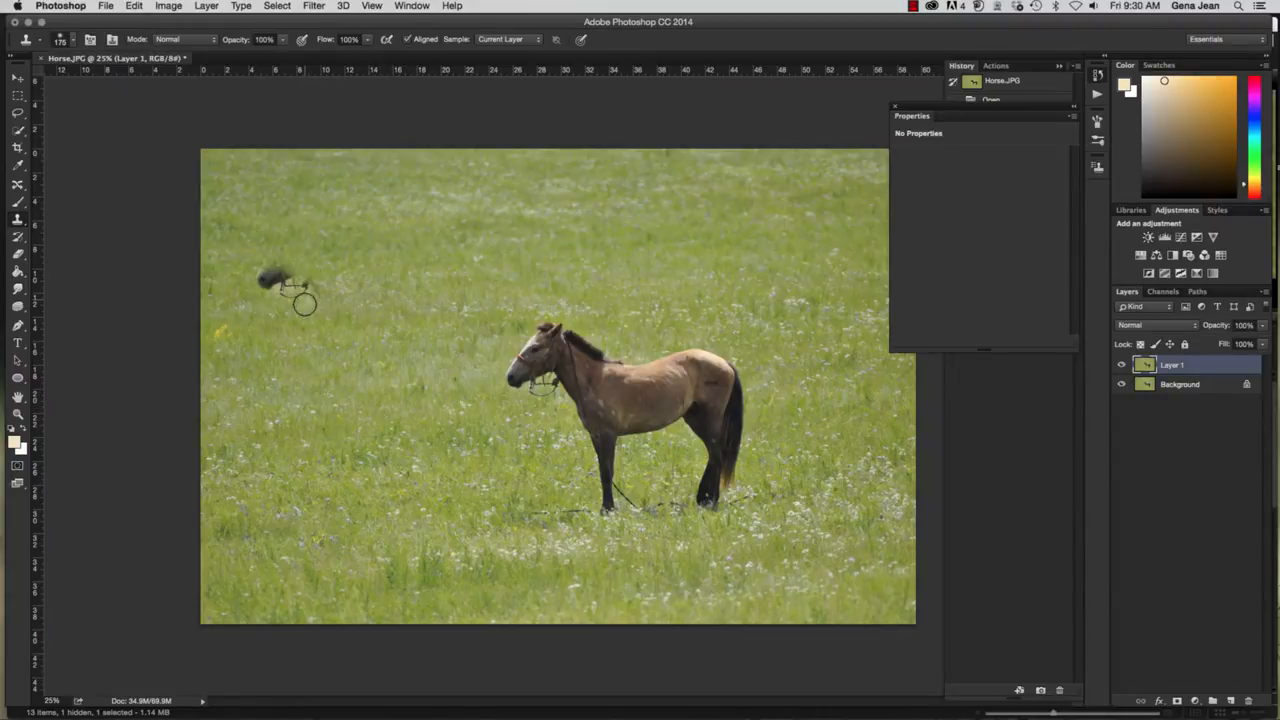
mouse_move(318, 306)
mouse_down()
mouse_move(300, 258)
mouse_move(275, 266)
mouse_move(290, 238)
mouse_move(311, 236)
mouse_move(299, 226)
mouse_move(304, 258)
mouse_move(326, 278)
mouse_move(319, 255)
mouse_move(344, 276)
mouse_move(357, 264)
mouse_move(368, 288)
mouse_move(333, 287)
mouse_move(339, 319)
mouse_move(366, 336)
mouse_move(352, 303)
mouse_move(365, 307)
mouse_move(386, 340)
mouse_move(368, 382)
mouse_move(380, 421)
mouse_move(359, 343)
mouse_move(342, 371)
mouse_move(368, 398)
mouse_up()
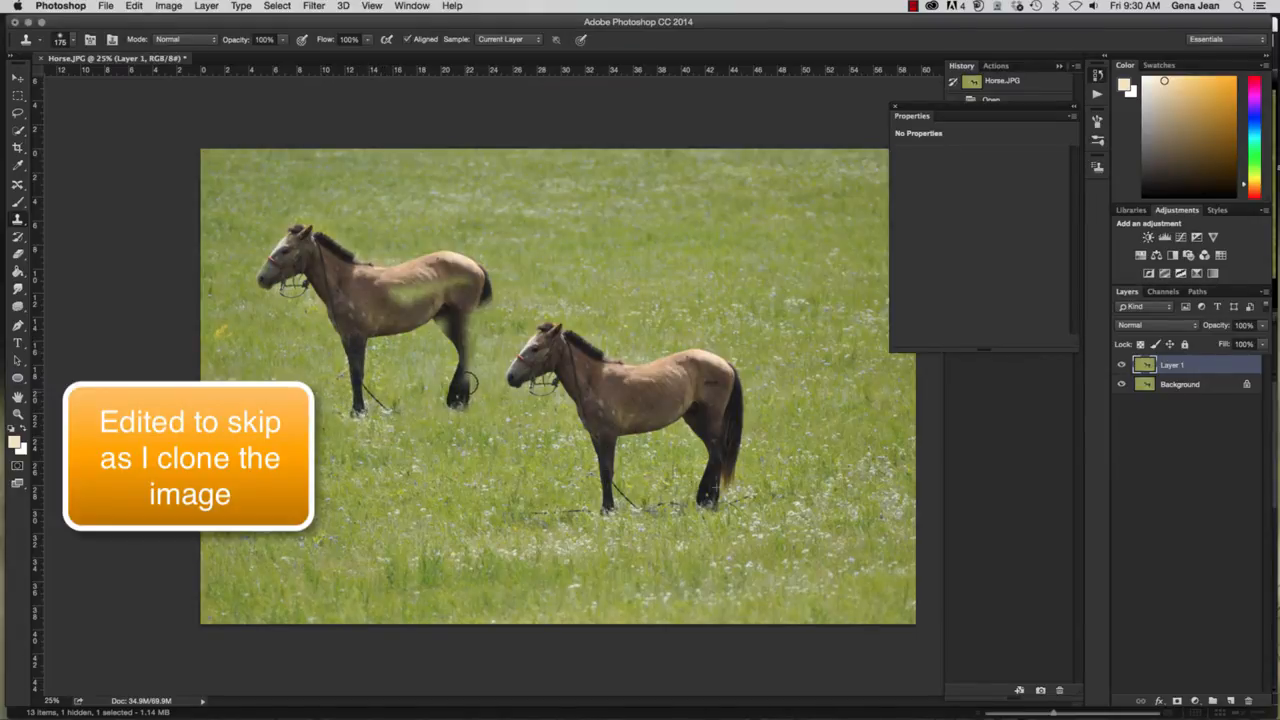
mouse_move(468, 390)
mouse_down()
mouse_move(469, 327)
mouse_move(473, 316)
mouse_move(474, 397)
mouse_move(489, 306)
mouse_move(472, 362)
mouse_move(477, 305)
mouse_move(480, 385)
mouse_move(479, 355)
mouse_move(459, 410)
mouse_move(455, 297)
mouse_move(443, 321)
mouse_move(401, 292)
mouse_move(455, 279)
mouse_move(493, 310)
mouse_move(470, 405)
mouse_up()
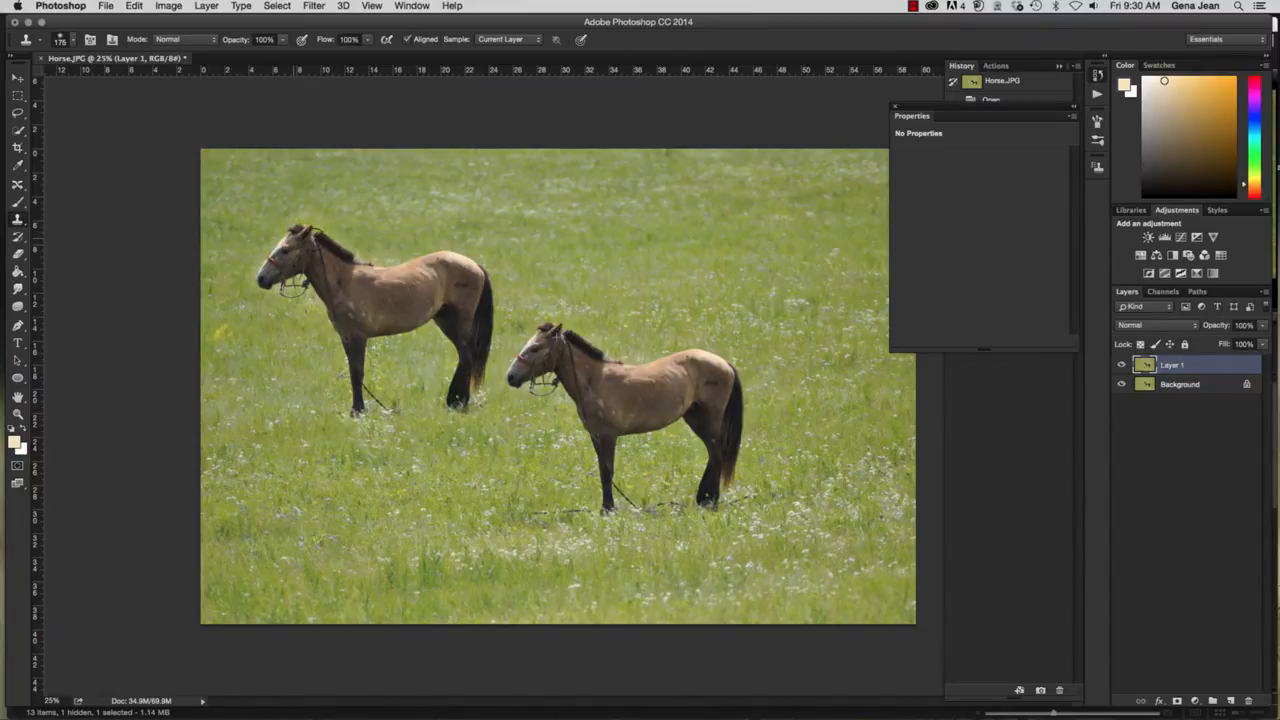
mouse_move(448, 271)
mouse_down()
mouse_move(468, 279)
mouse_move(478, 387)
mouse_move(466, 405)
mouse_up()
- Compare the photo with and without the cloned horse by toggling the visibility of Layer 1
click(1123, 366)
click(1123, 366)
click(1123, 366)
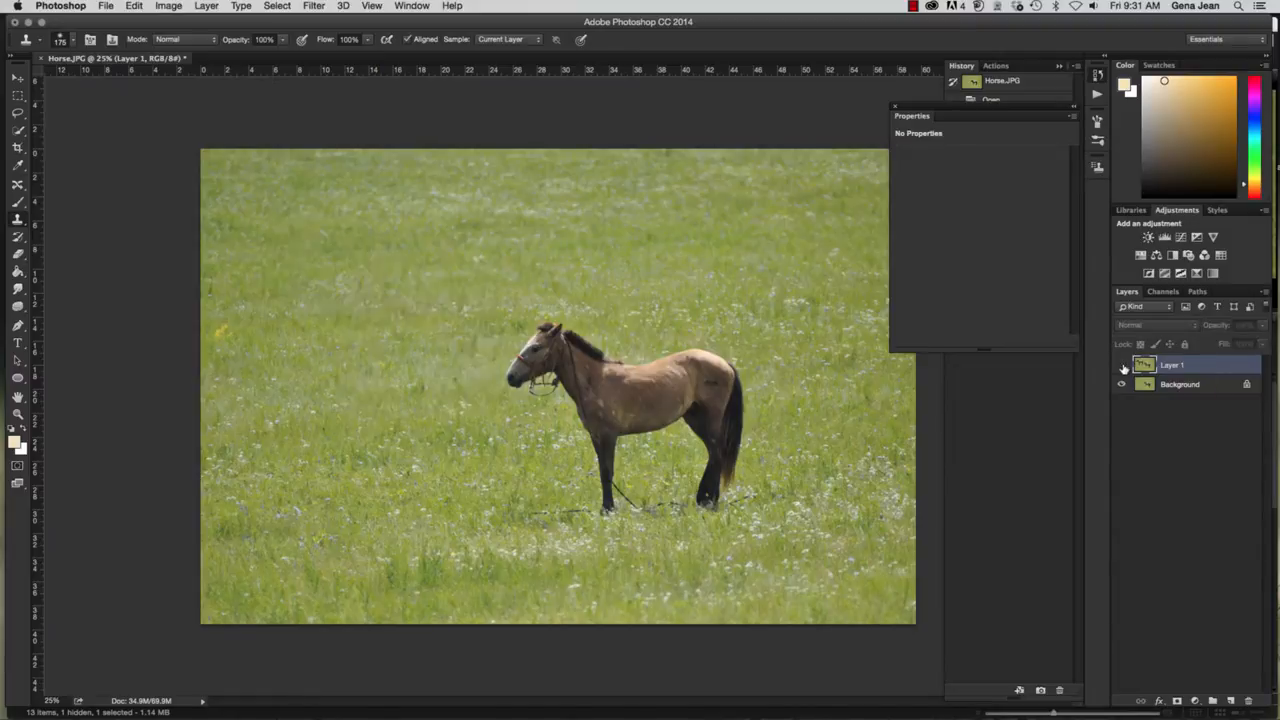
click(1123, 366)
click(1123, 366)
click(1123, 366)
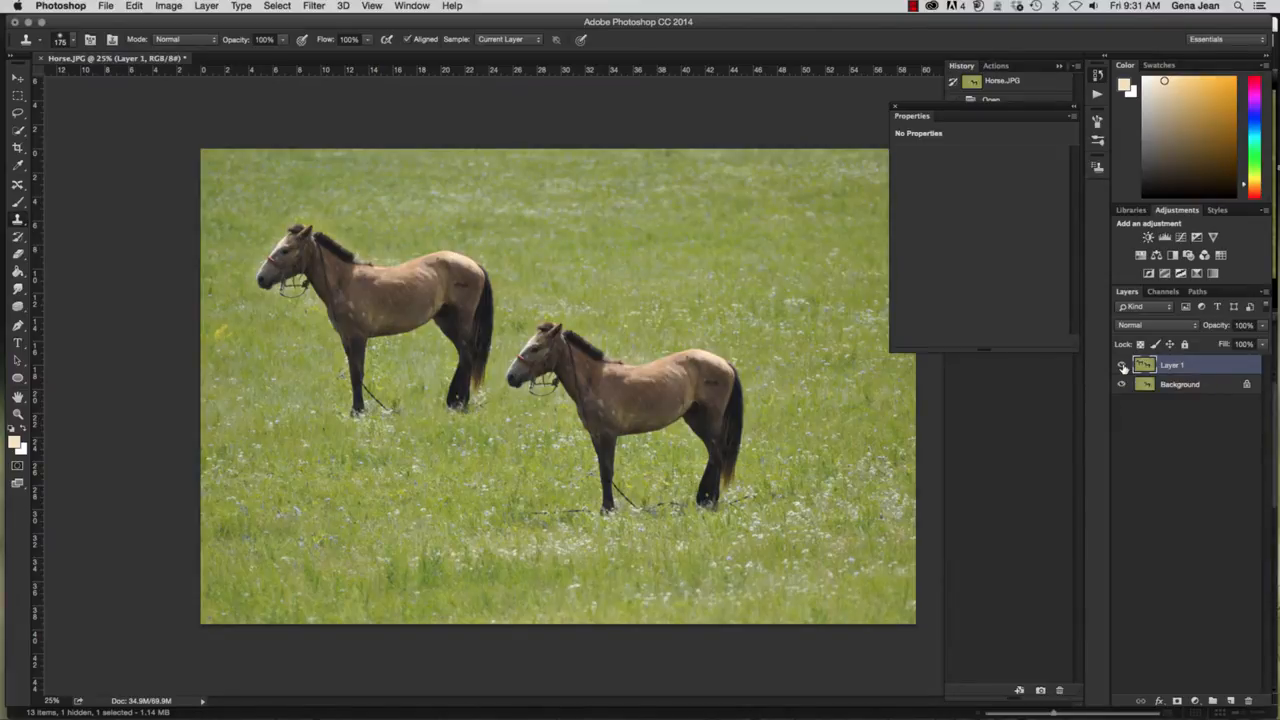
- Add a new empty layer named Layer 2 and hide Layer 1
key(shift+super+n)
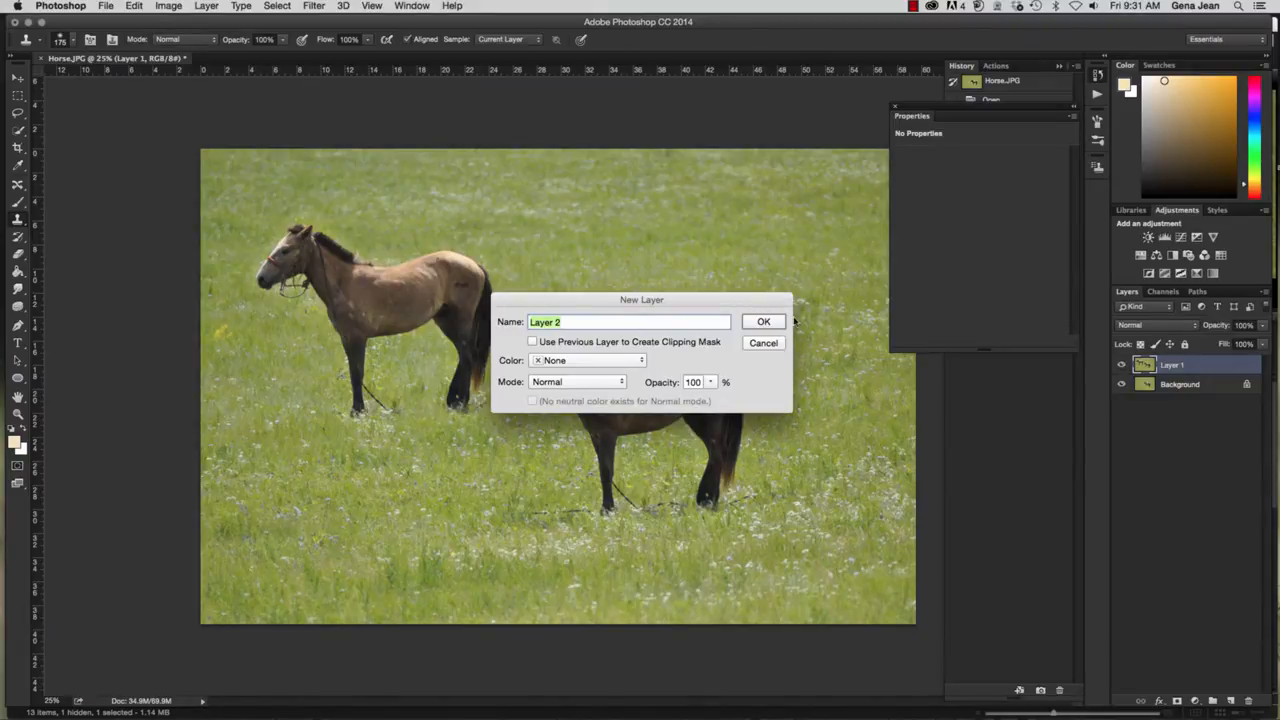
click(762, 323)
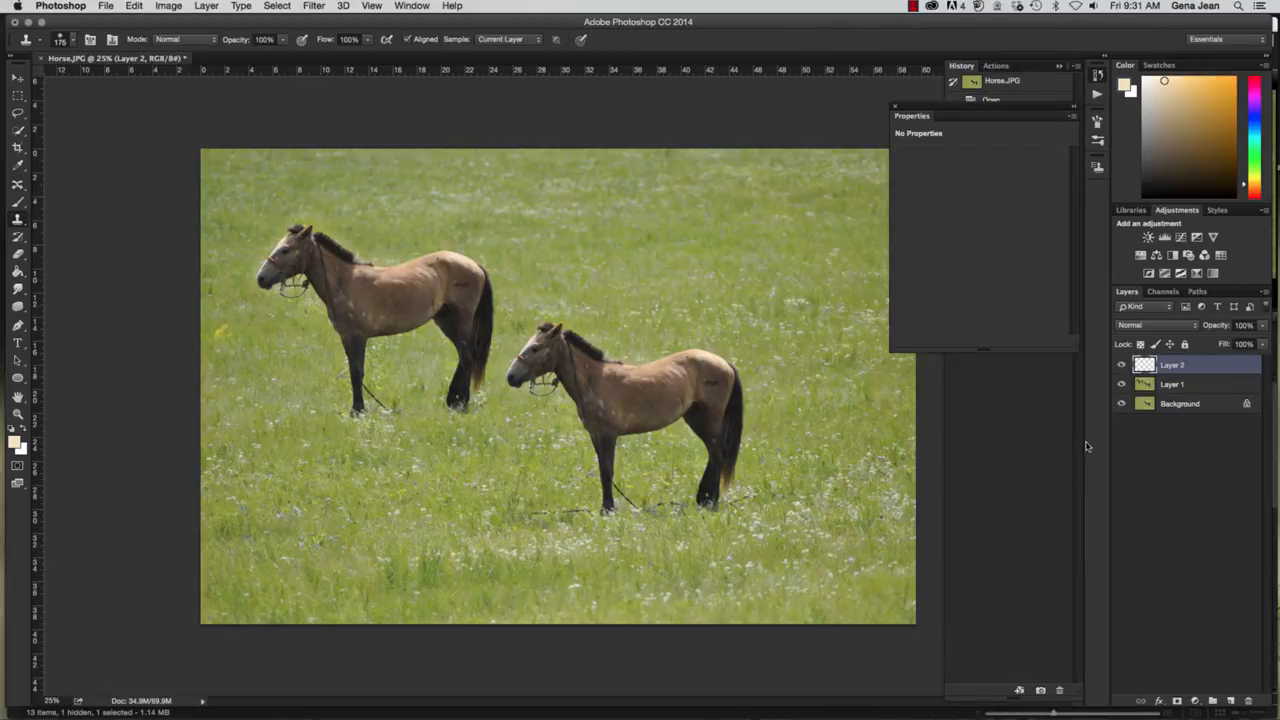
click(1121, 384)
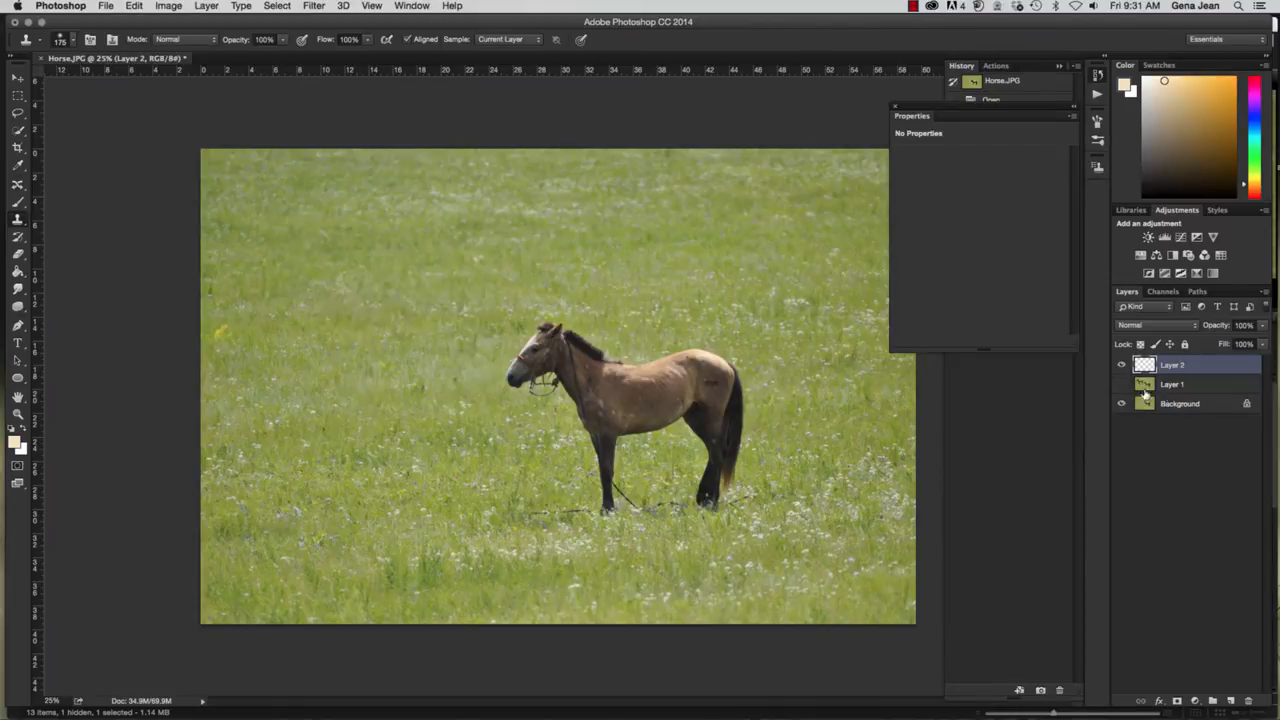
- Duplicate the Background layer and move Layer 2 directly above the copy, beneath Layer 1
click(1174, 404)
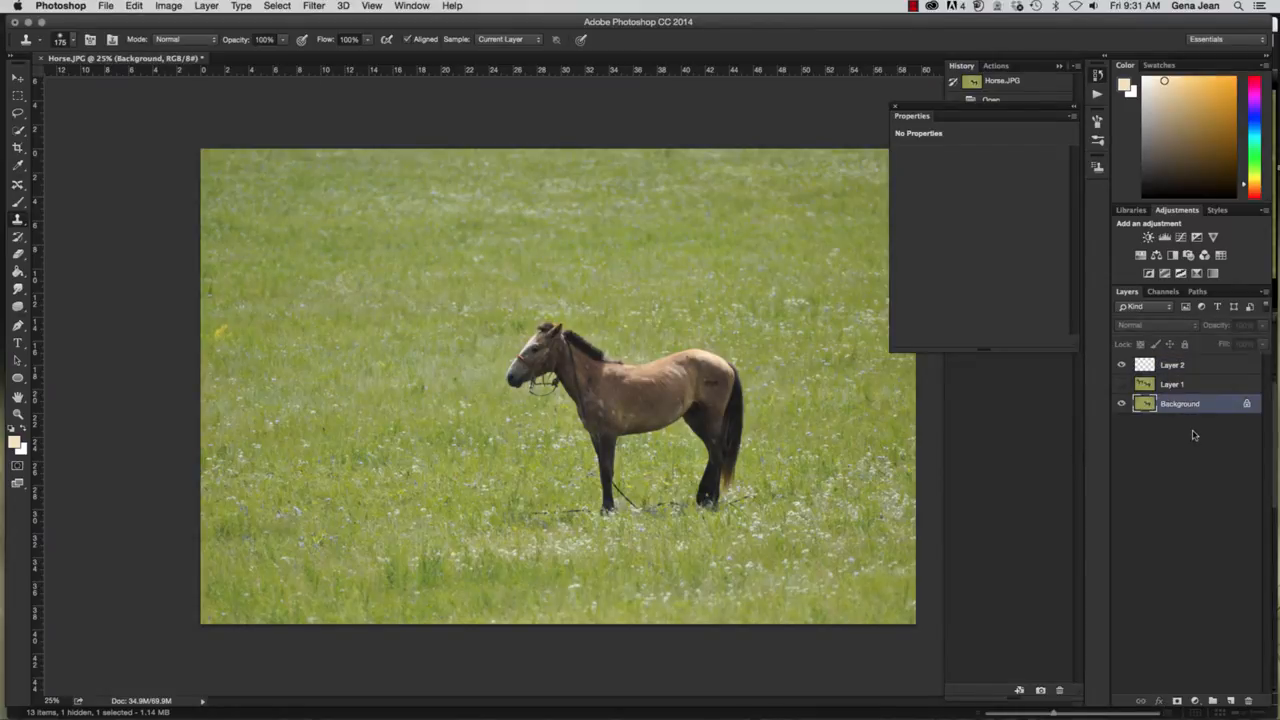
key(super+j)
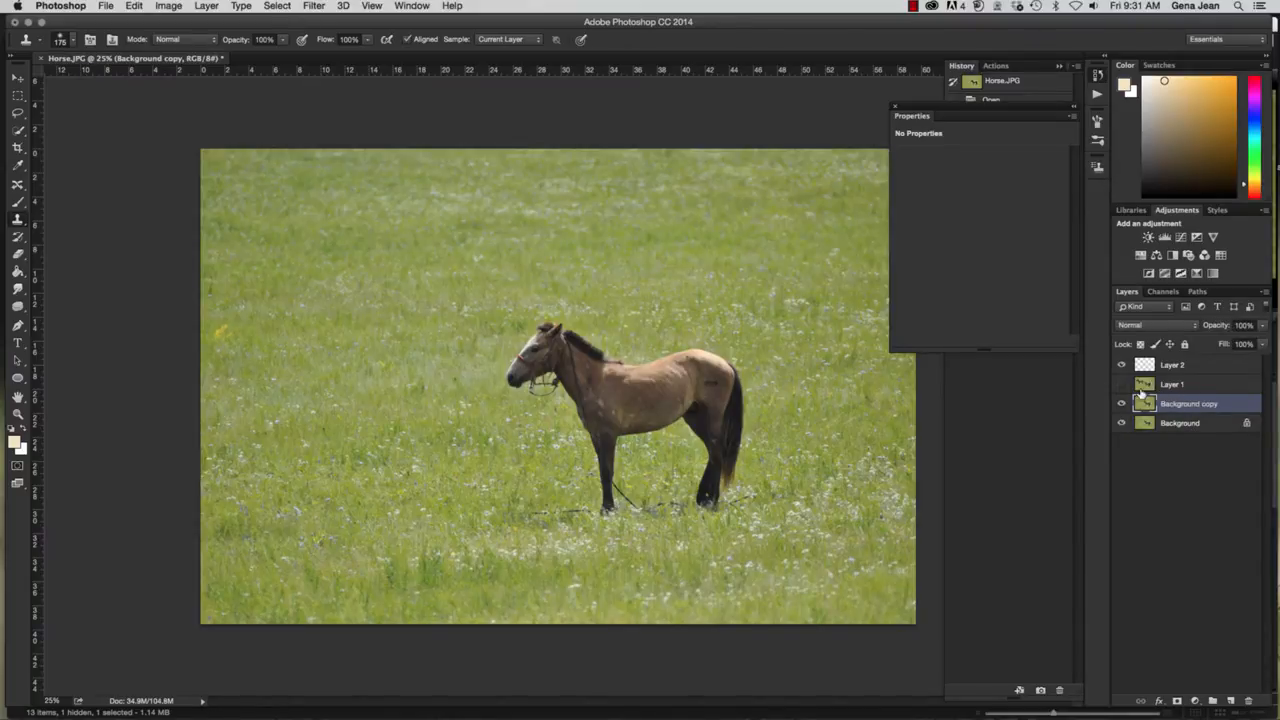
click(1189, 367)
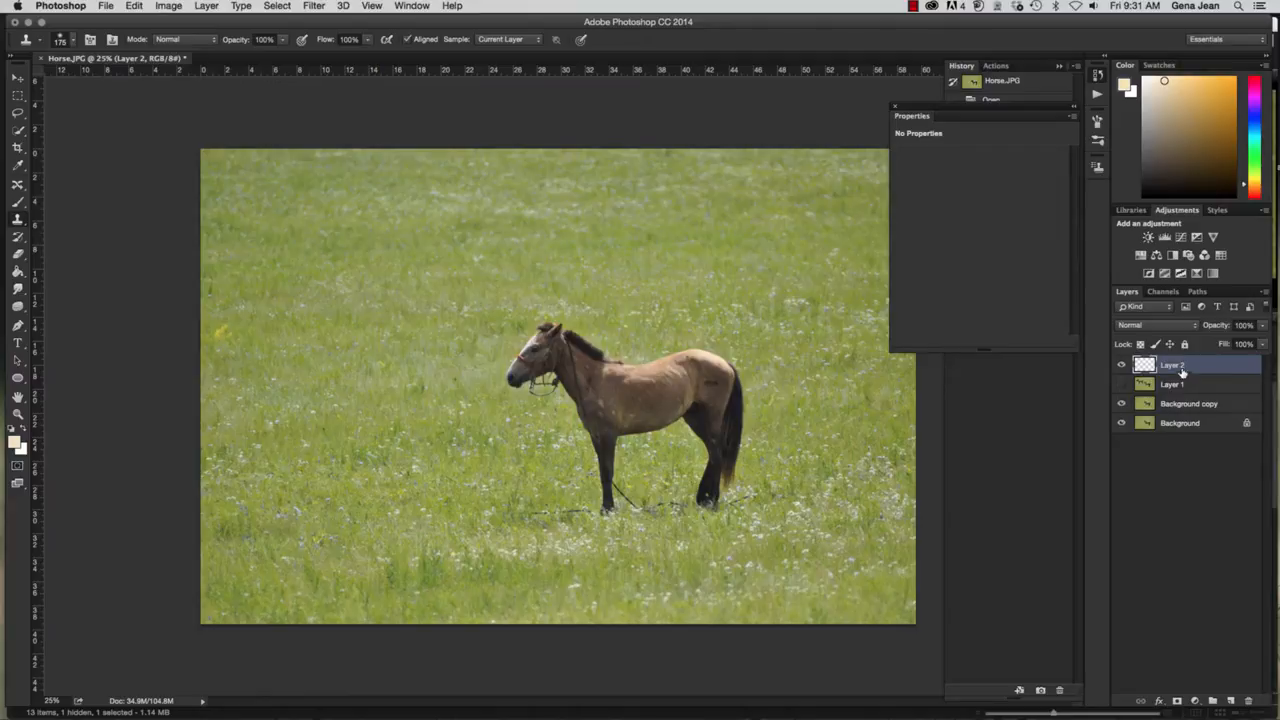
drag(1180, 375, 1186, 403)
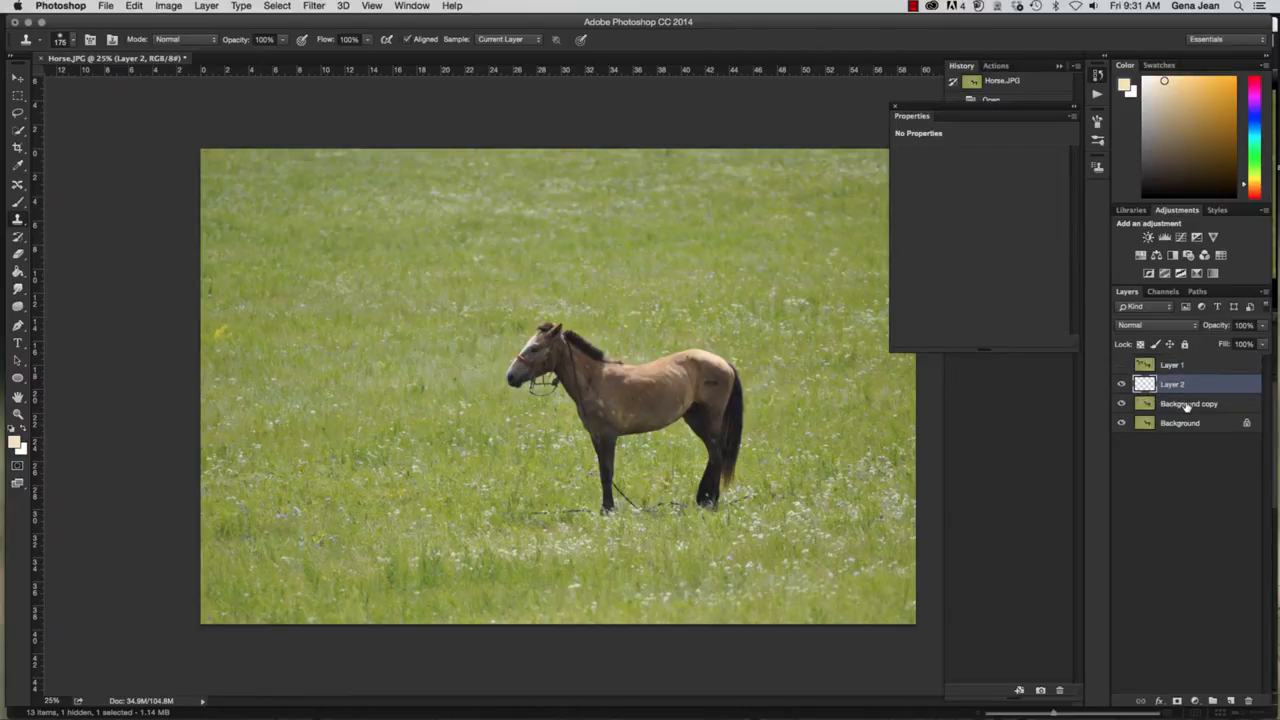
- Set the Clone Stamp to sample Current & Below and clone the whole horse onto Layer 2, left of the original
click(498, 42)
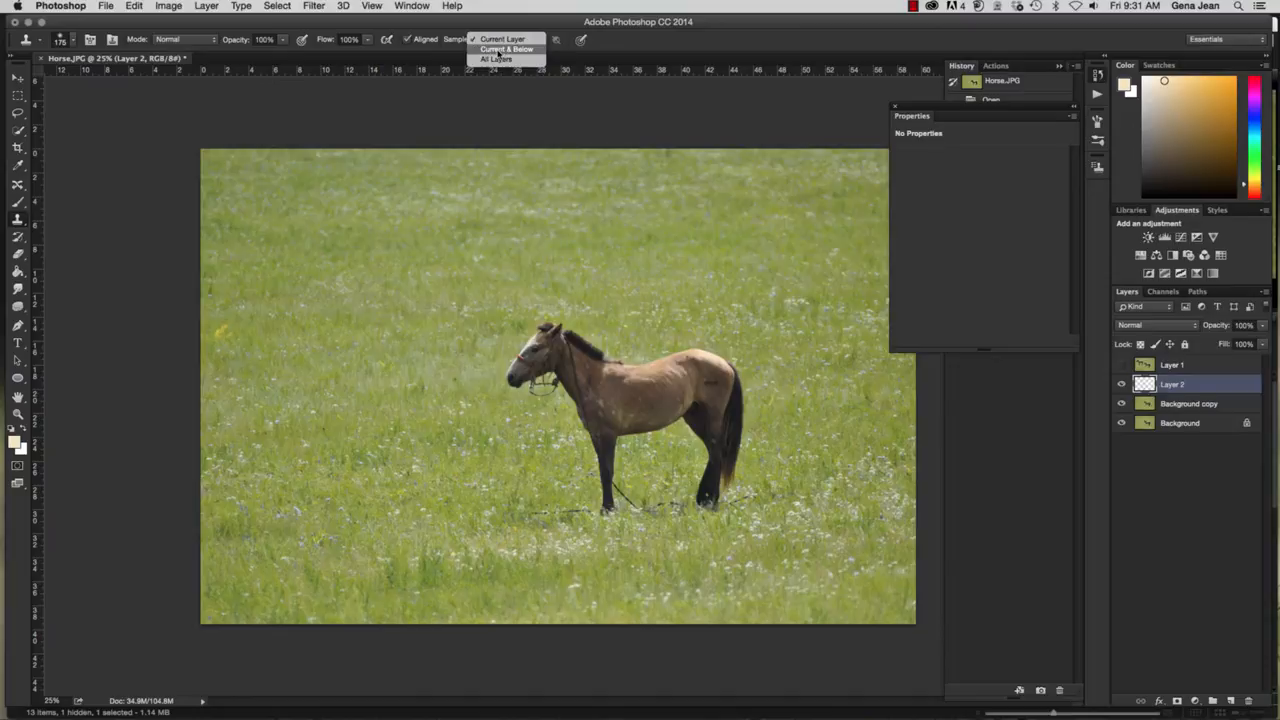
click(499, 51)
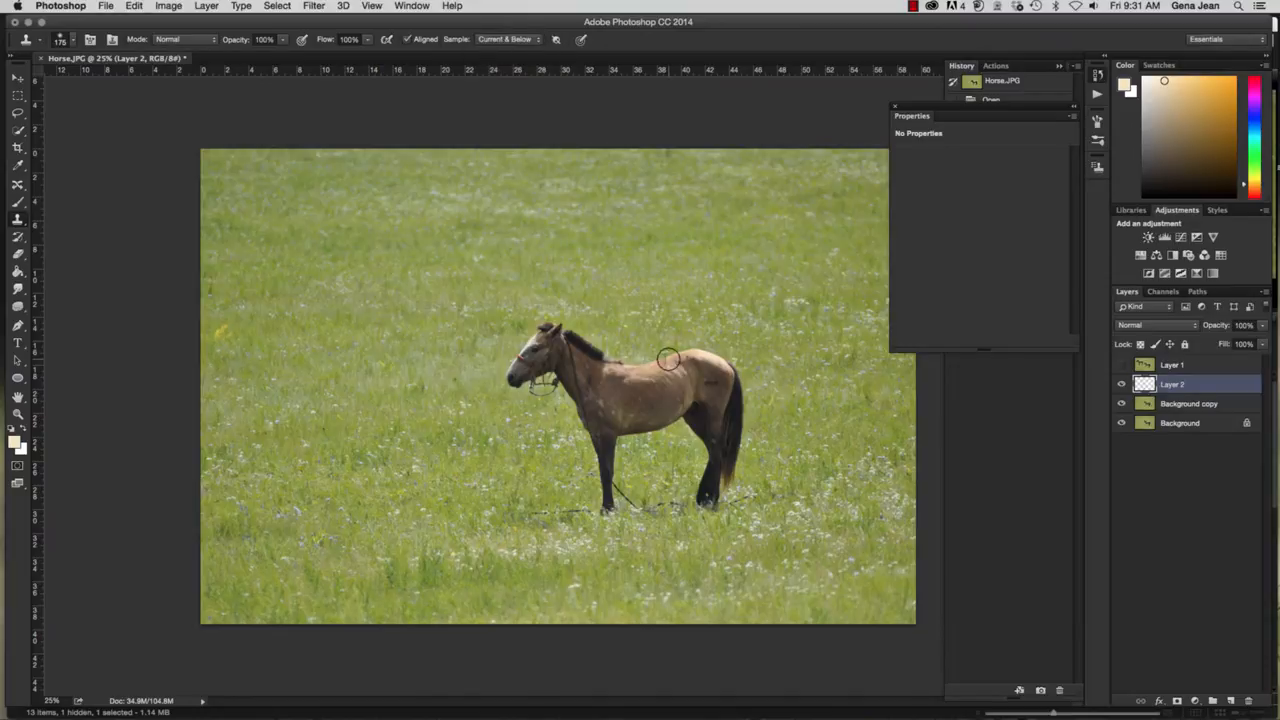
drag(600, 355, 574, 340)
key(super+z)
mouse_move(254, 354)
mouse_down()
mouse_move(268, 305)
mouse_move(279, 333)
mouse_move(283, 310)
mouse_move(306, 314)
mouse_move(283, 307)
mouse_move(330, 325)
mouse_move(296, 355)
mouse_move(249, 360)
mouse_move(319, 387)
mouse_move(320, 360)
mouse_move(337, 393)
mouse_move(330, 352)
mouse_move(354, 397)
mouse_move(371, 387)
mouse_move(340, 327)
mouse_move(369, 351)
mouse_move(387, 350)
mouse_move(347, 337)
mouse_move(453, 331)
mouse_move(472, 375)
mouse_move(441, 481)
mouse_move(451, 486)
mouse_move(452, 360)
mouse_move(449, 398)
mouse_move(396, 388)
mouse_up()
mouse_move(356, 400)
mouse_down()
mouse_move(453, 376)
mouse_move(350, 384)
mouse_move(435, 362)
mouse_move(397, 360)
mouse_move(455, 342)
mouse_move(470, 346)
mouse_move(440, 401)
mouse_up()
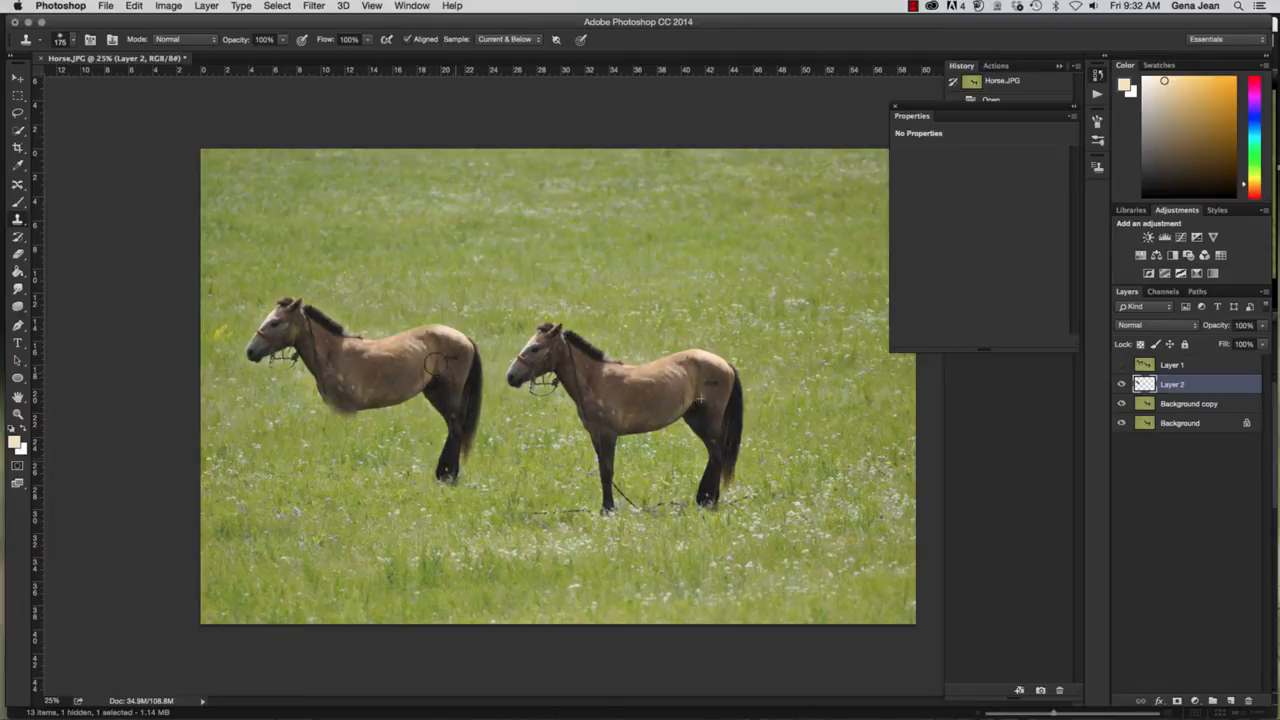
mouse_move(357, 392)
mouse_down()
mouse_move(345, 492)
mouse_move(331, 395)
mouse_up()
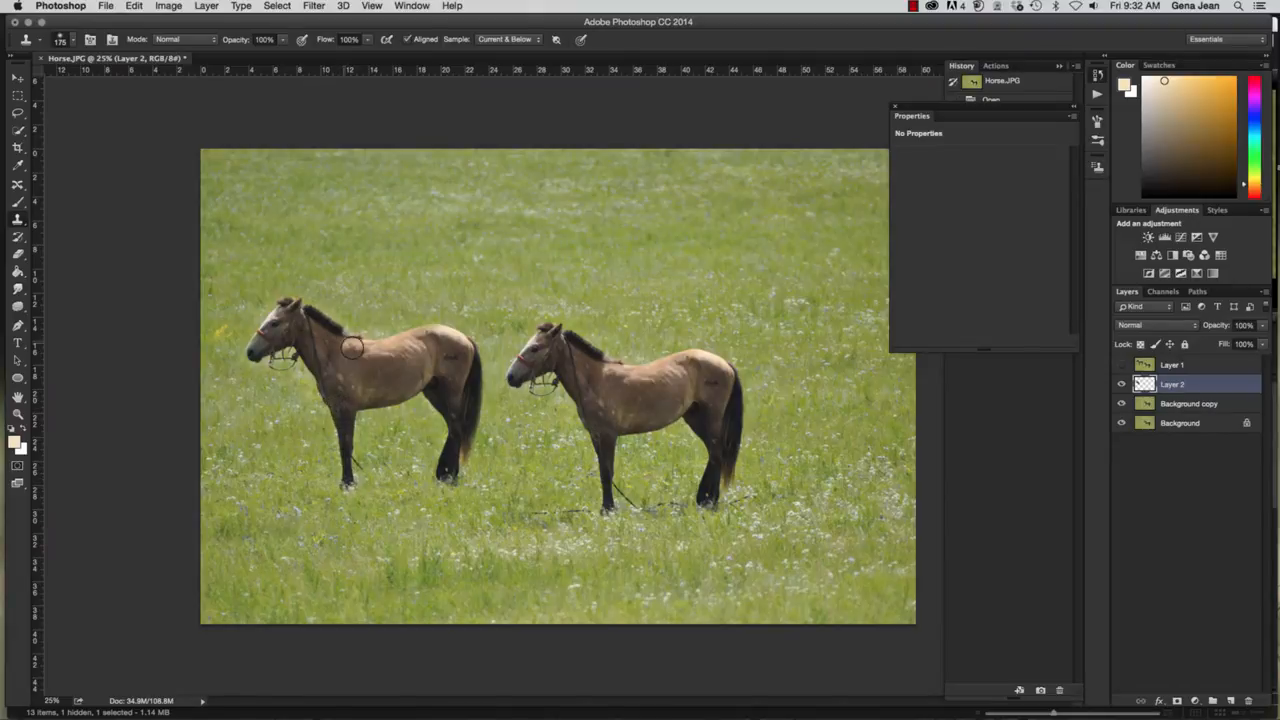
mouse_move(446, 338)
mouse_down()
mouse_move(478, 372)
mouse_move(464, 380)
mouse_move(466, 462)
mouse_move(475, 440)
mouse_move(444, 488)
mouse_move(456, 472)
mouse_up()
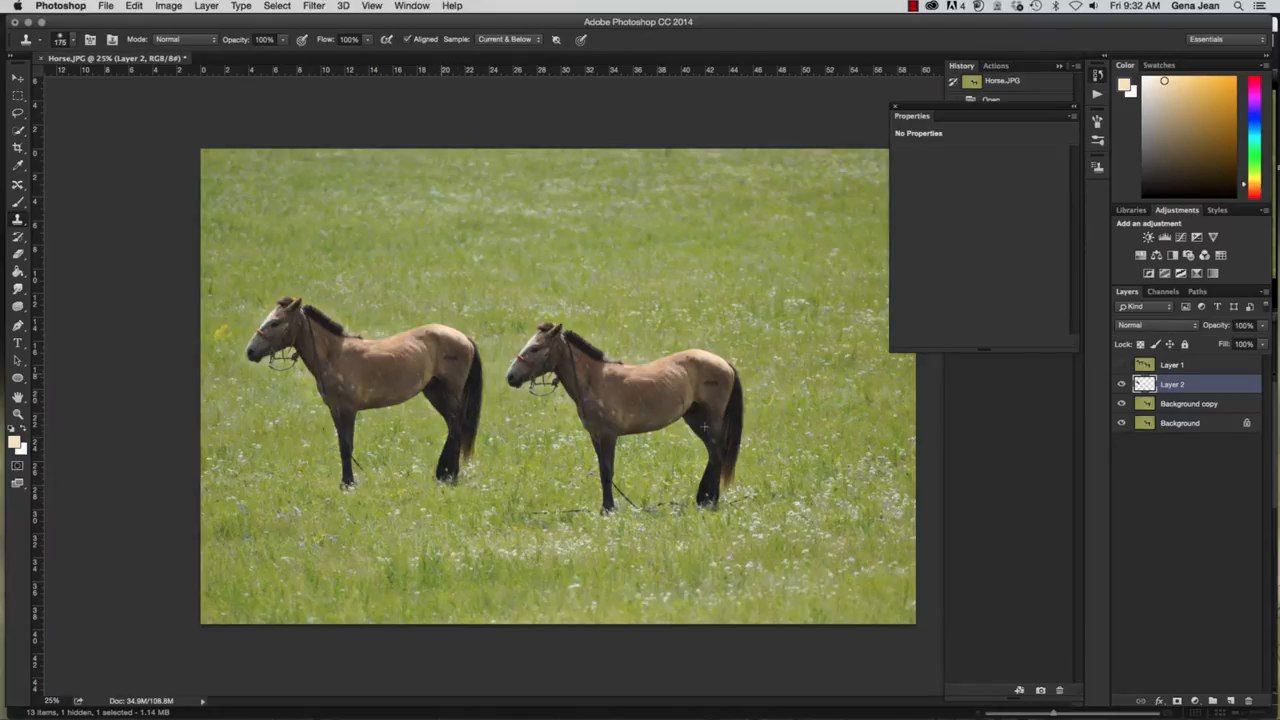
drag(347, 481, 346, 490)
- Inspect the cloned horse on its own by temporarily hiding the Background and Background copy layers
click(1122, 423)
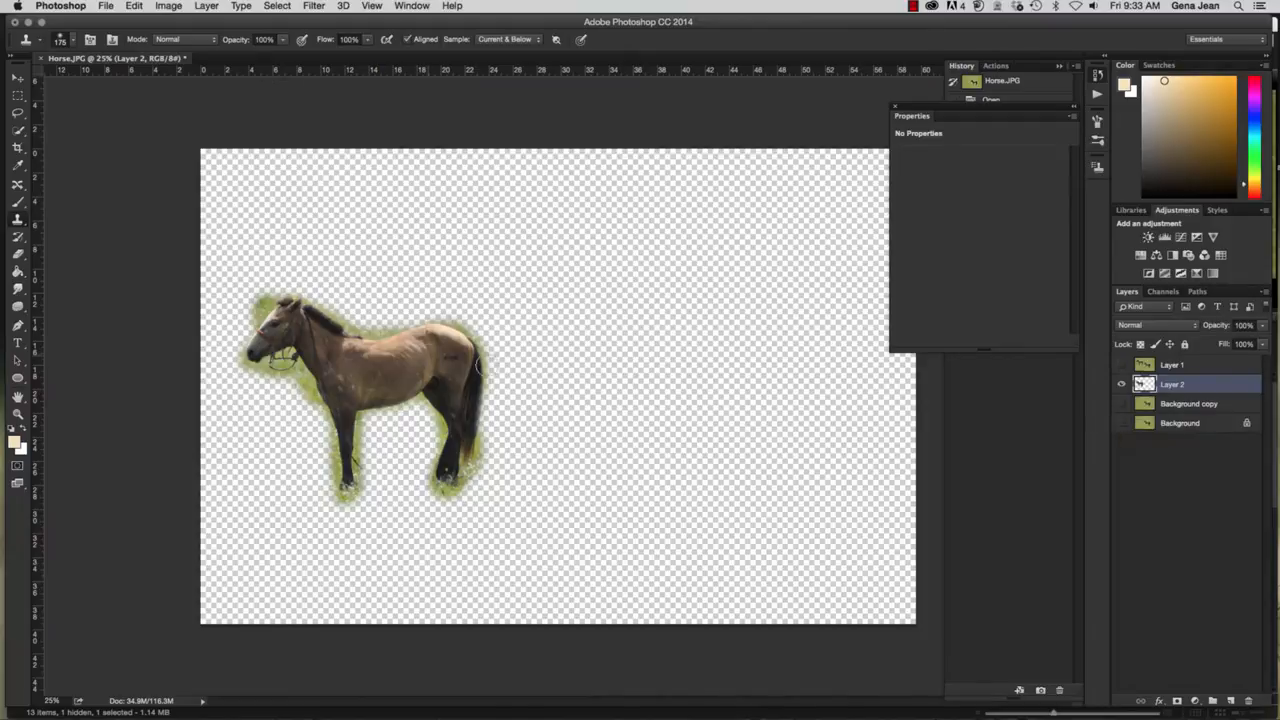
click(1121, 423)
click(1122, 404)
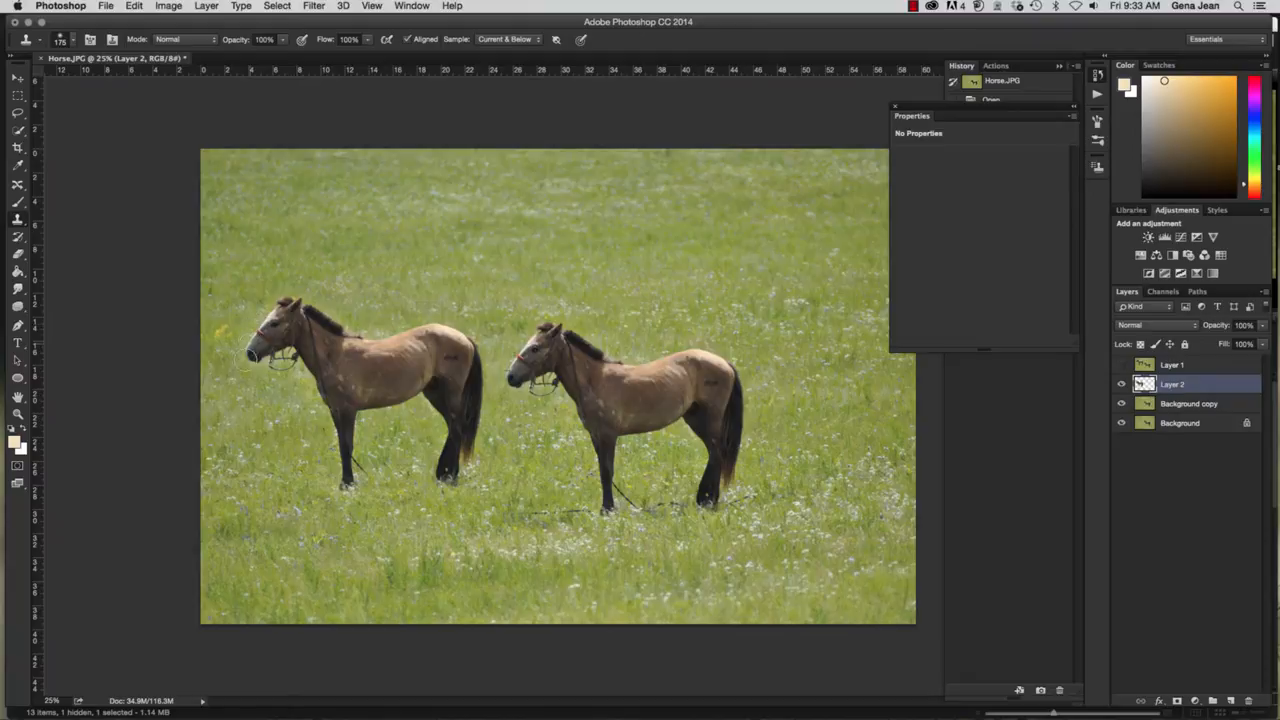
- Move the cloned horse to the photo's upper right edge and scale it to about 78% width and 77% height
click(17, 77)
drag(428, 365, 908, 377)
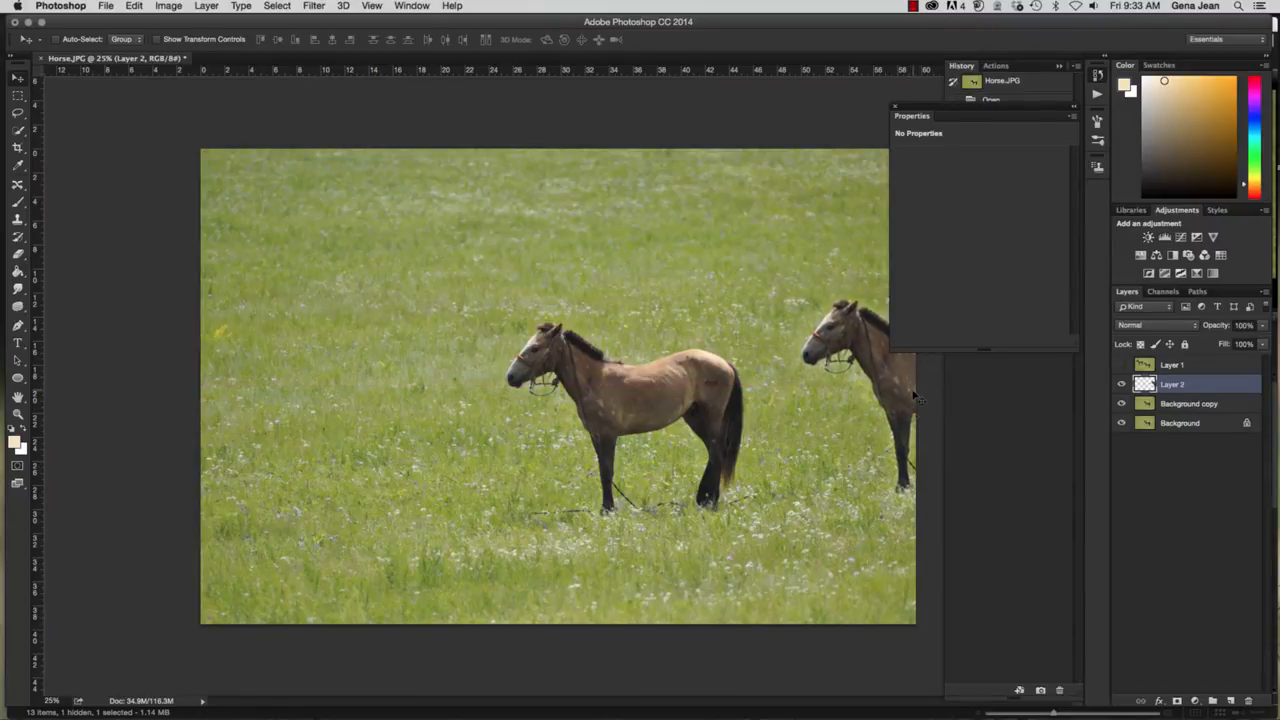
key(super+t)
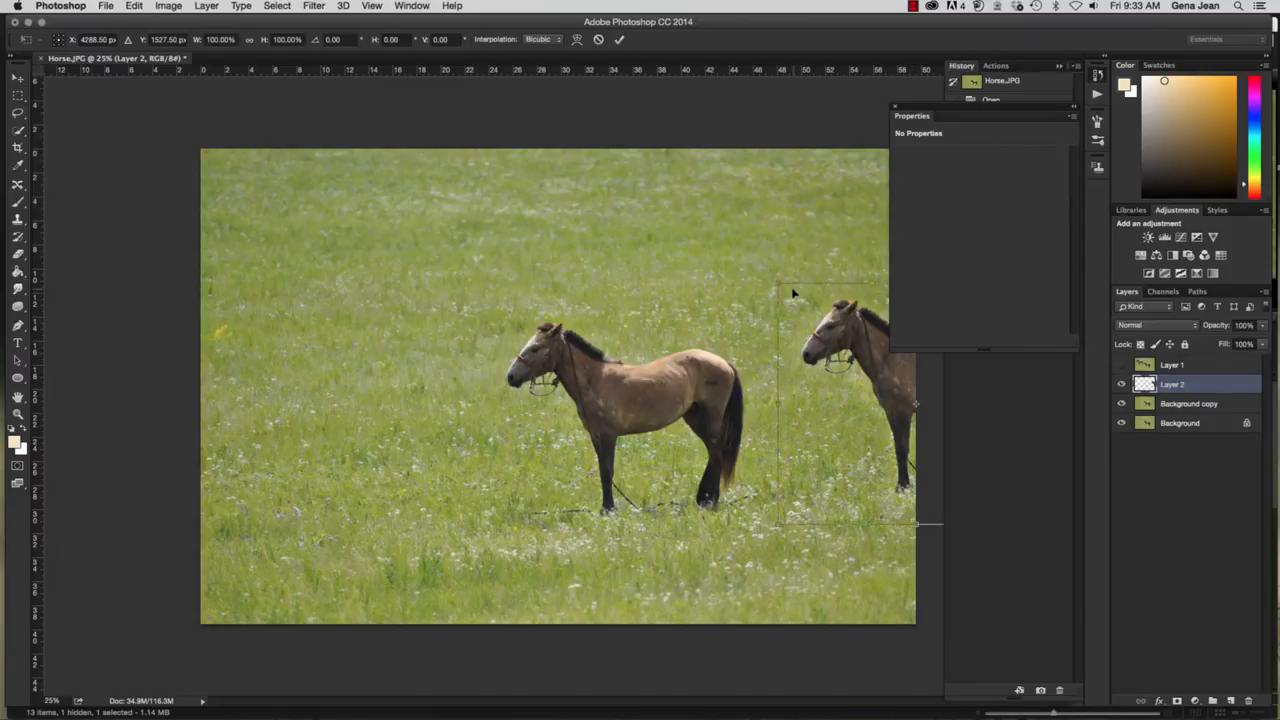
drag(778, 285, 836, 338)
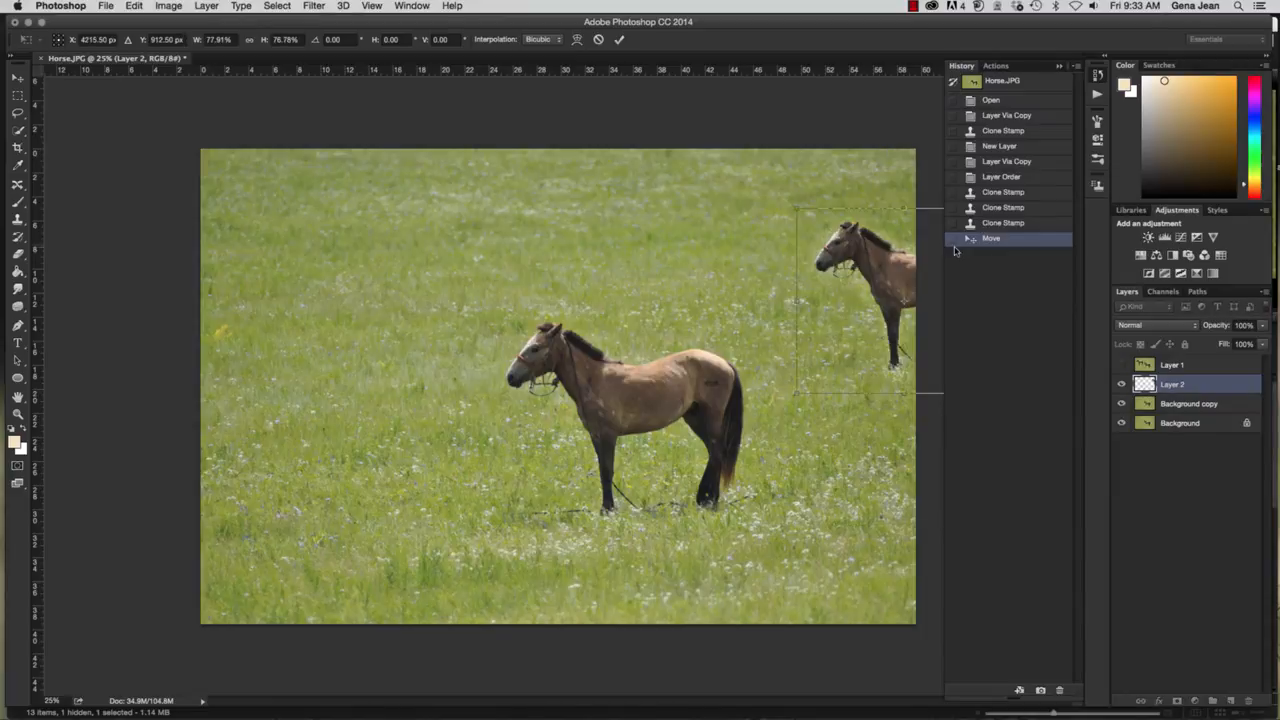
click(1060, 66)
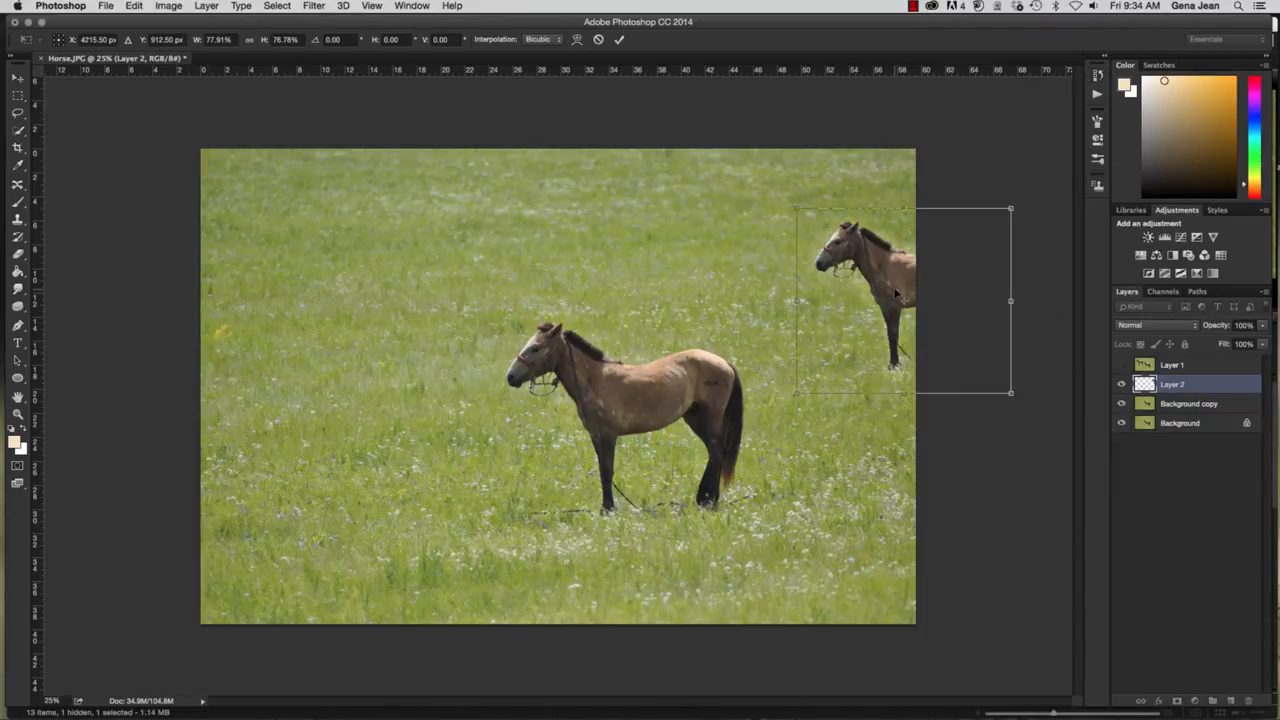
drag(890, 278, 868, 248)
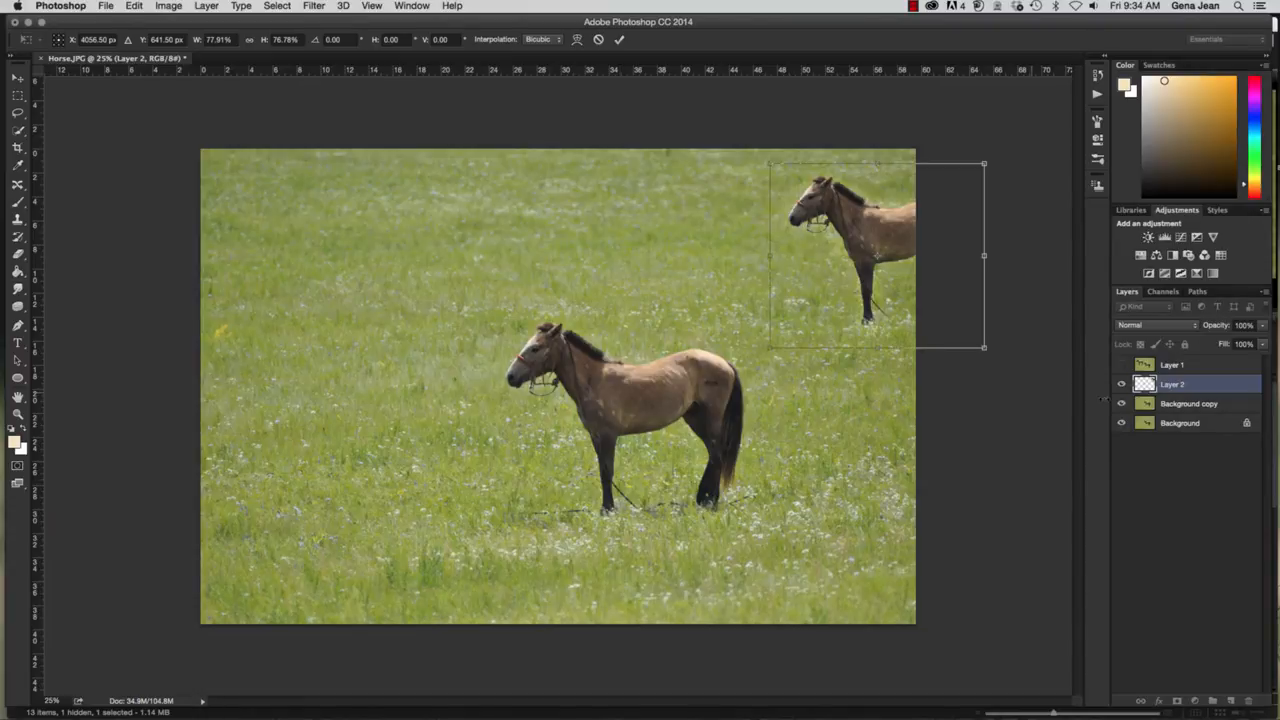
key(Return)
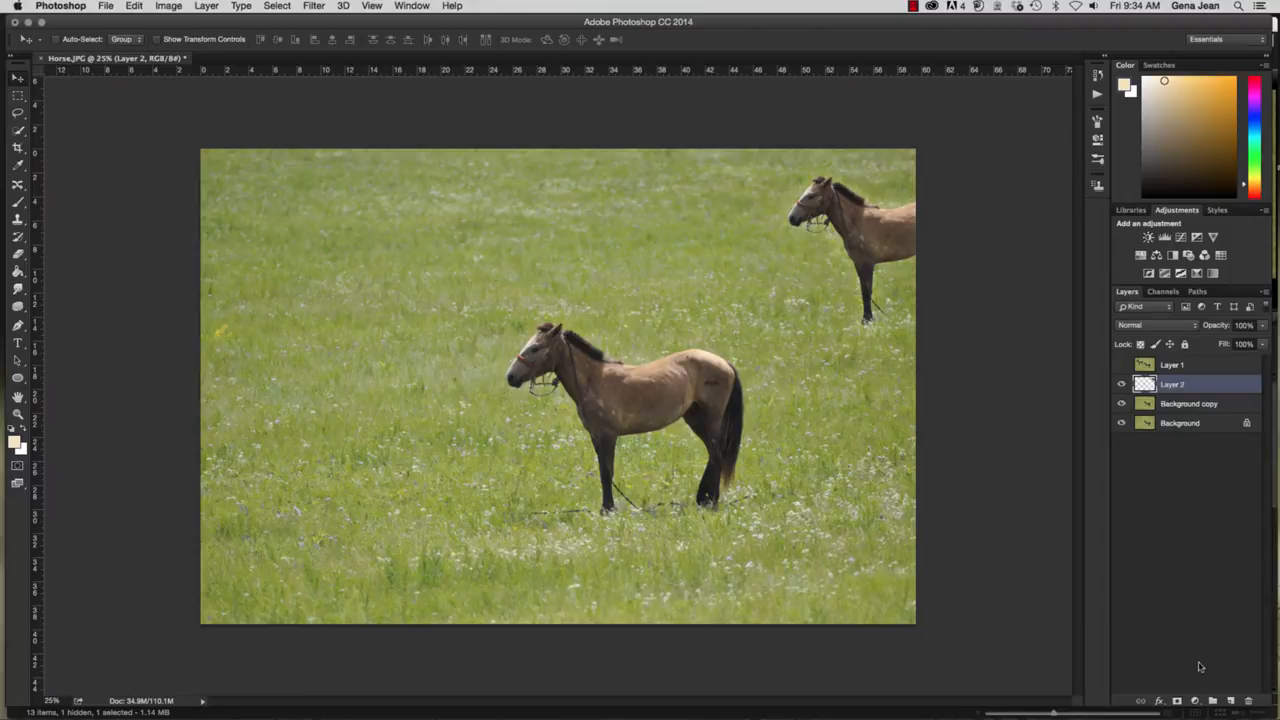
- Add a layer mask to Layer 2 and hide the Background and Background copy layers
click(1178, 702)
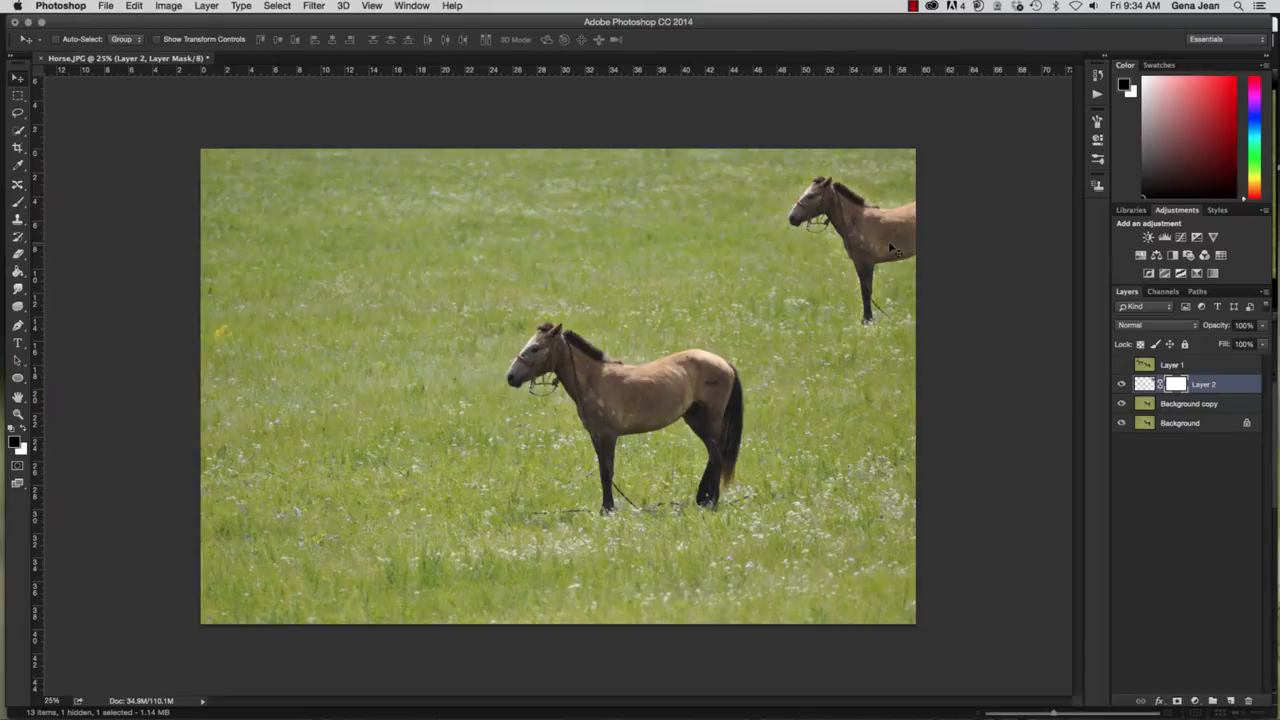
click(1121, 404)
click(1121, 423)
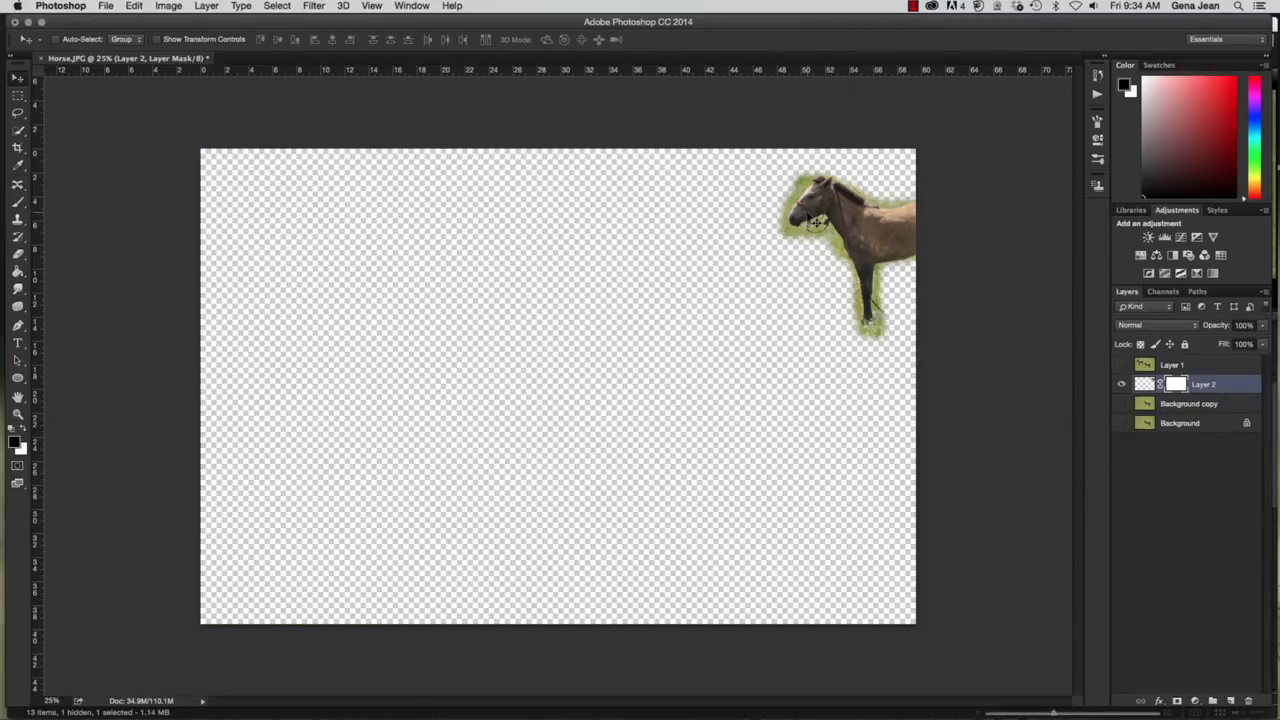
- Mask out the grass fringe around the cloned horse's muzzle, chest and front leg with a soft black brush of about 35 px
key(b)
key(bracketright)
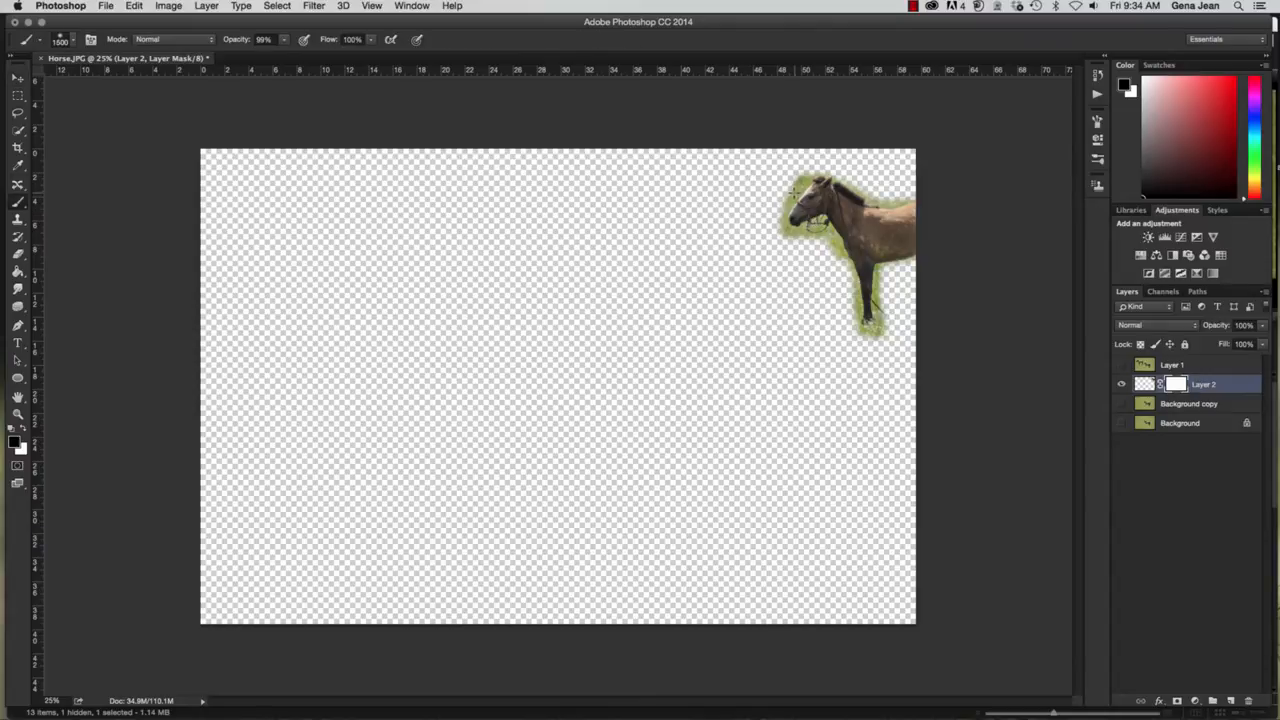
click(73, 42)
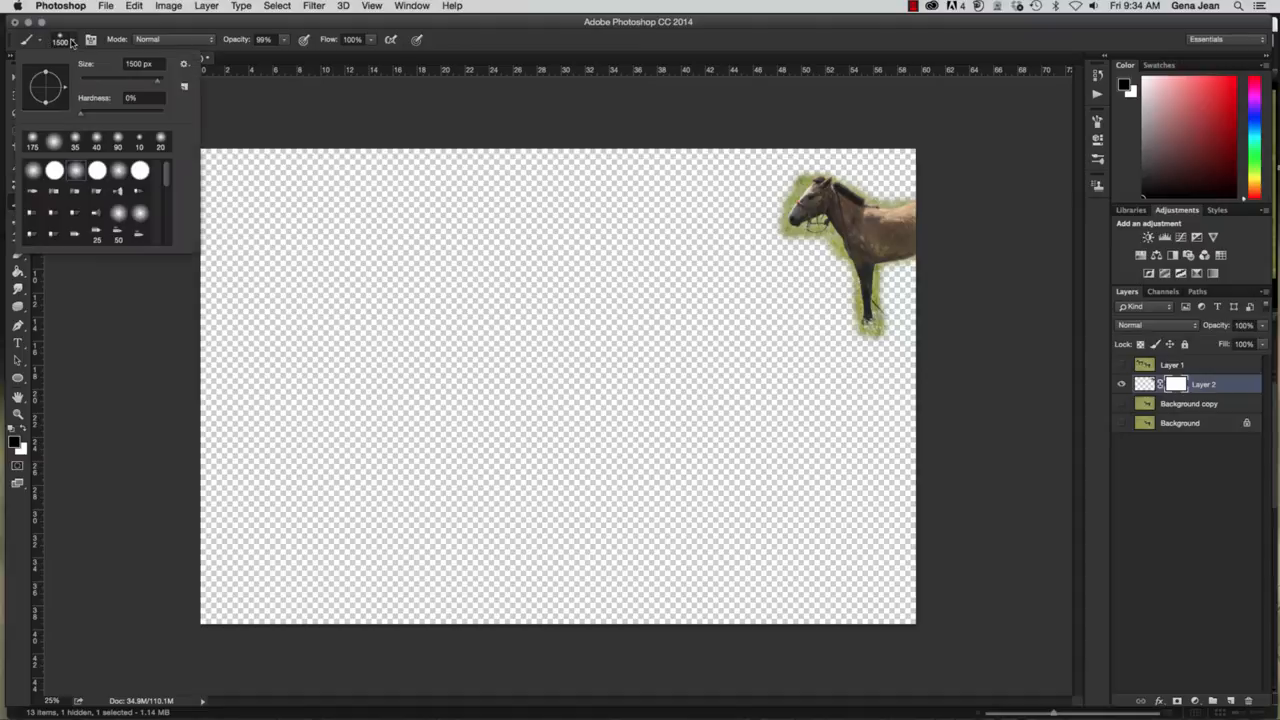
click(104, 80)
text(38)
key(Return)
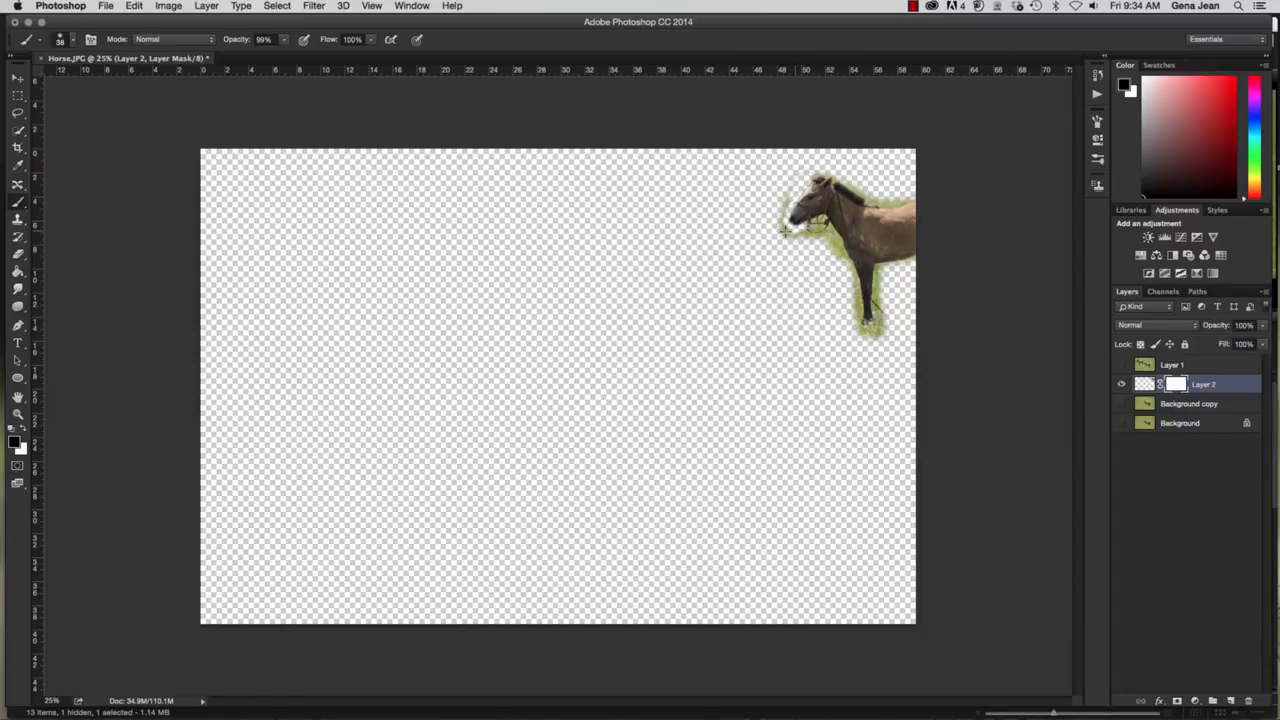
mouse_move(785, 199)
mouse_down()
mouse_move(842, 245)
mouse_move(865, 328)
mouse_move(883, 303)
mouse_move(876, 268)
mouse_move(912, 261)
mouse_move(878, 275)
mouse_move(882, 317)
mouse_up()
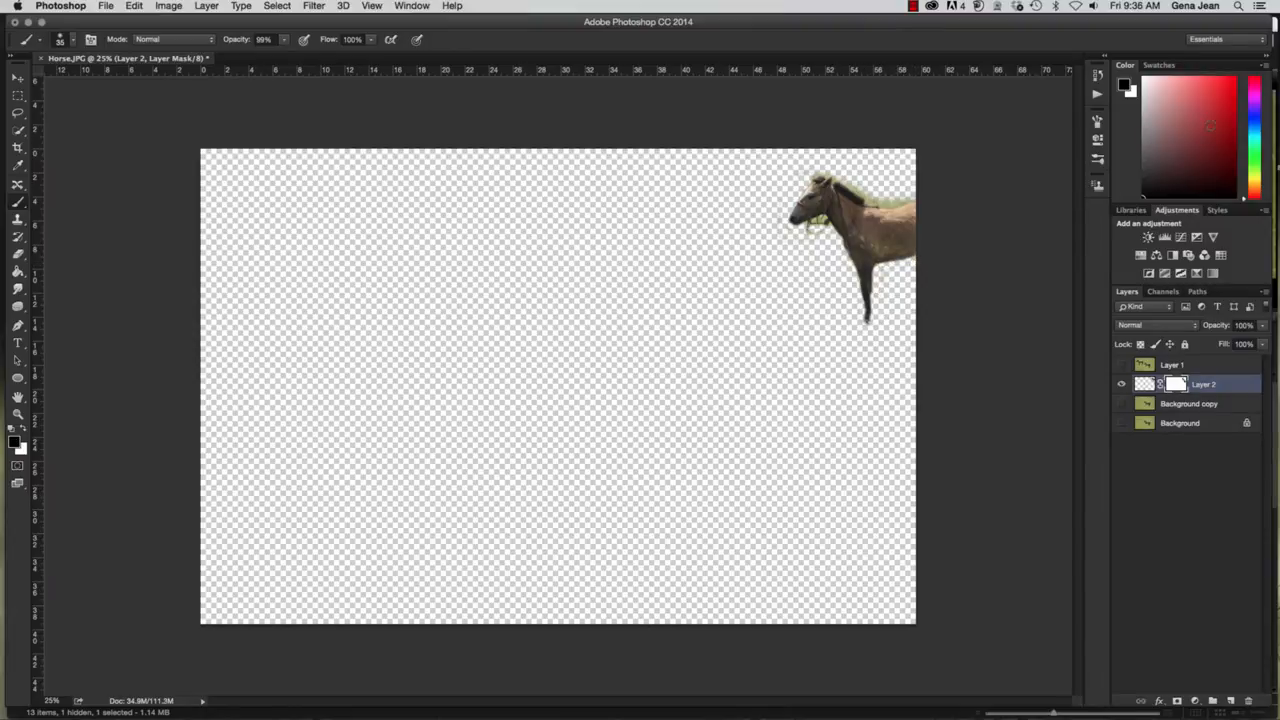
- Reset the foreground and background colours to default and show the Background copy and Background layers again
click(1209, 122)
key(d)
click(1121, 404)
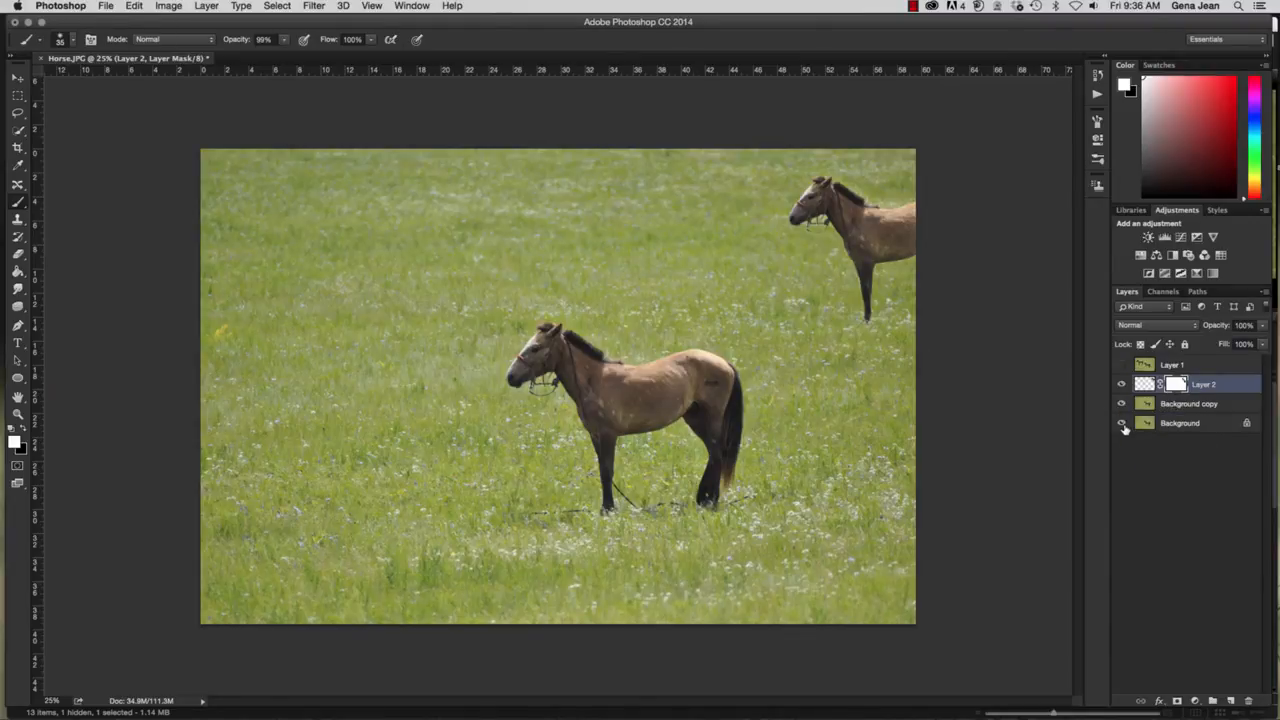
- Move Layer 2 above Layer 1 in the layer stack and make Layer 1 visible
click(1121, 365)
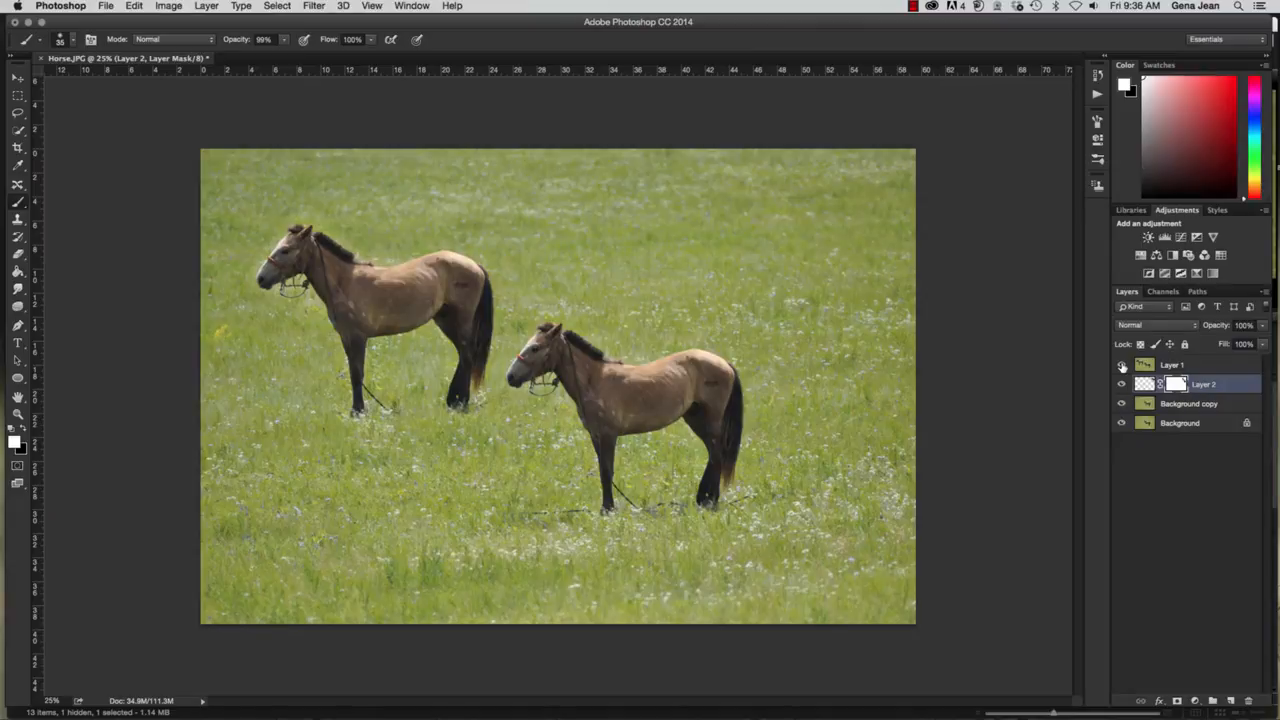
click(1121, 366)
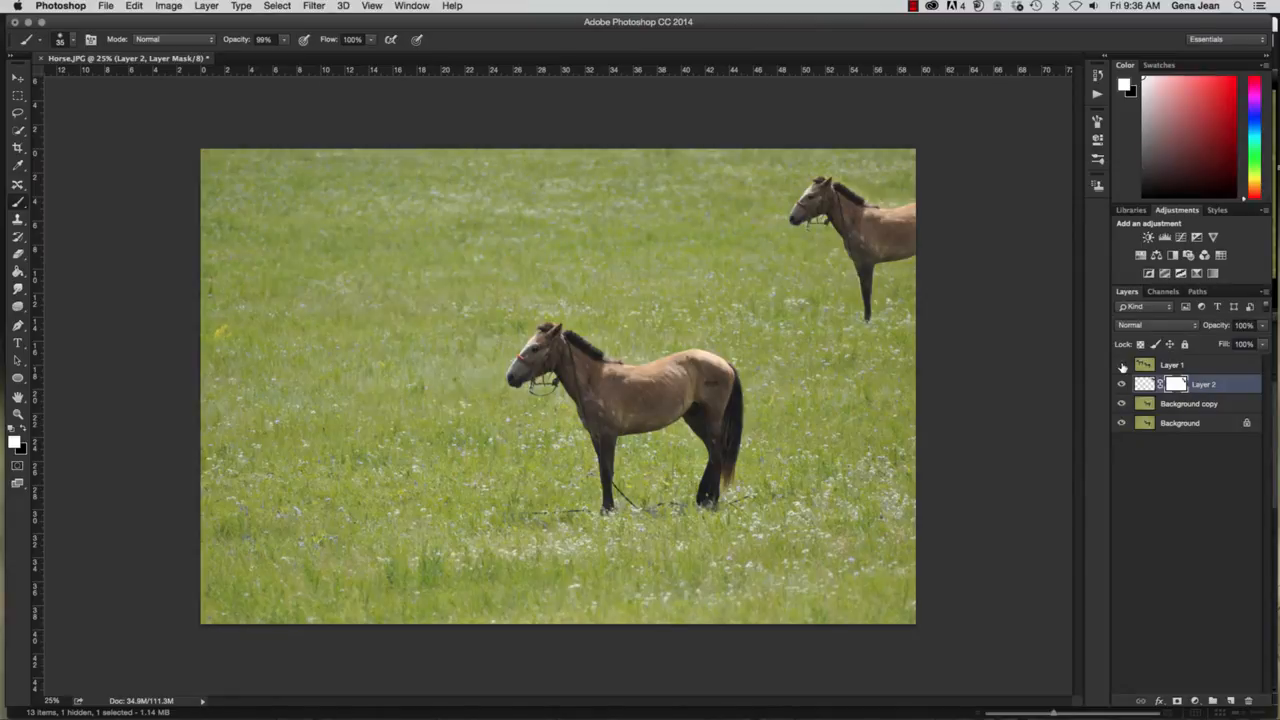
drag(1211, 379, 1211, 378)
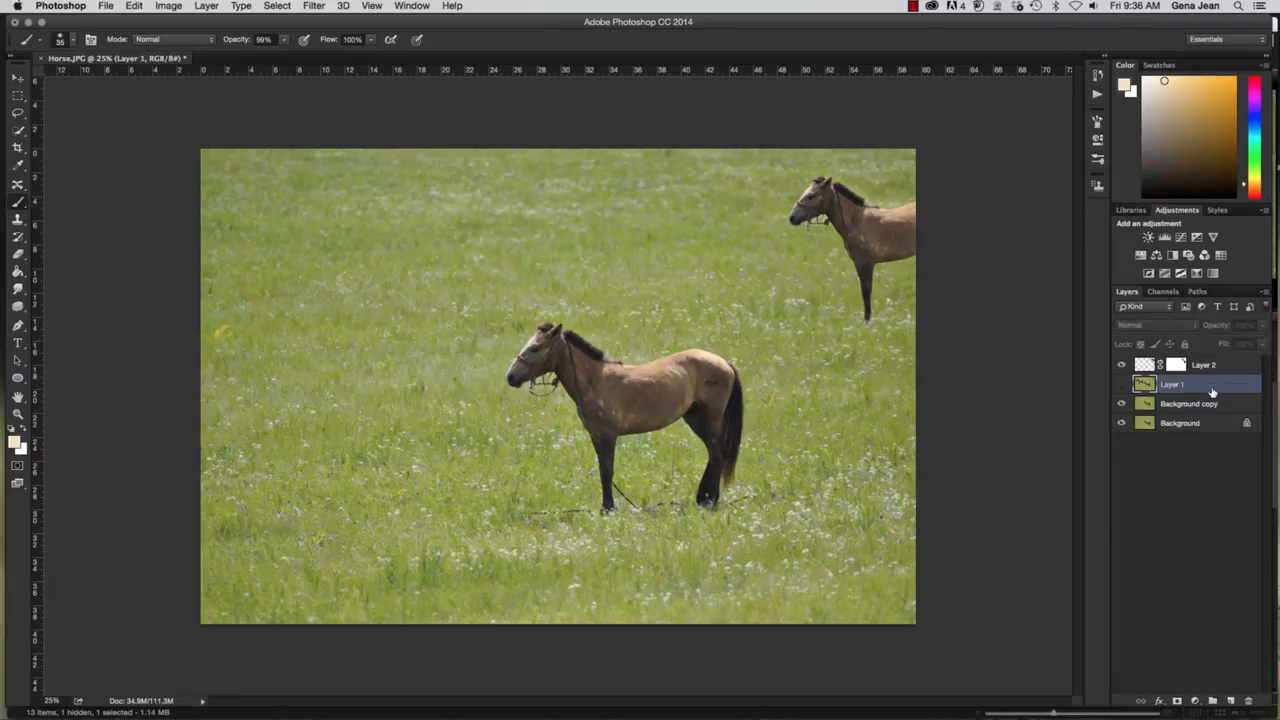
click(1121, 383)
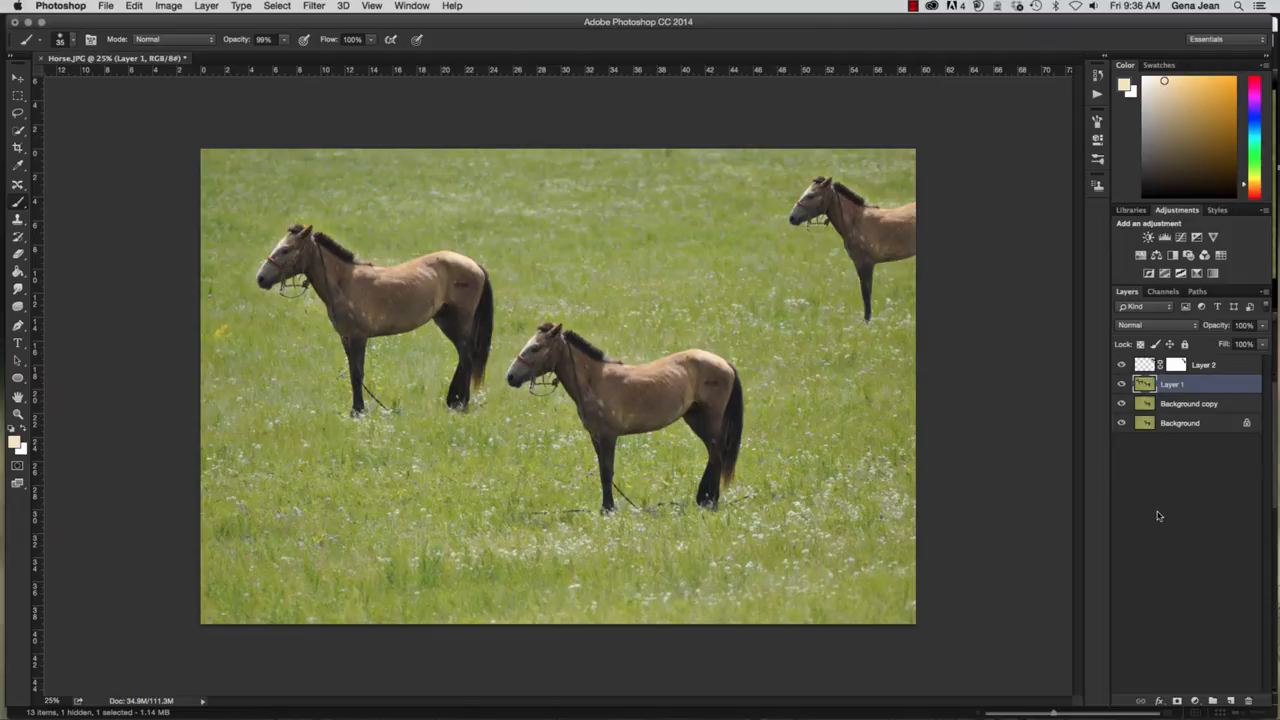
- Browse the Chapter10 folder in Adobe Bridge and open the portrait shine.JPG in Photoshop
click(105, 6)
click(125, 47)
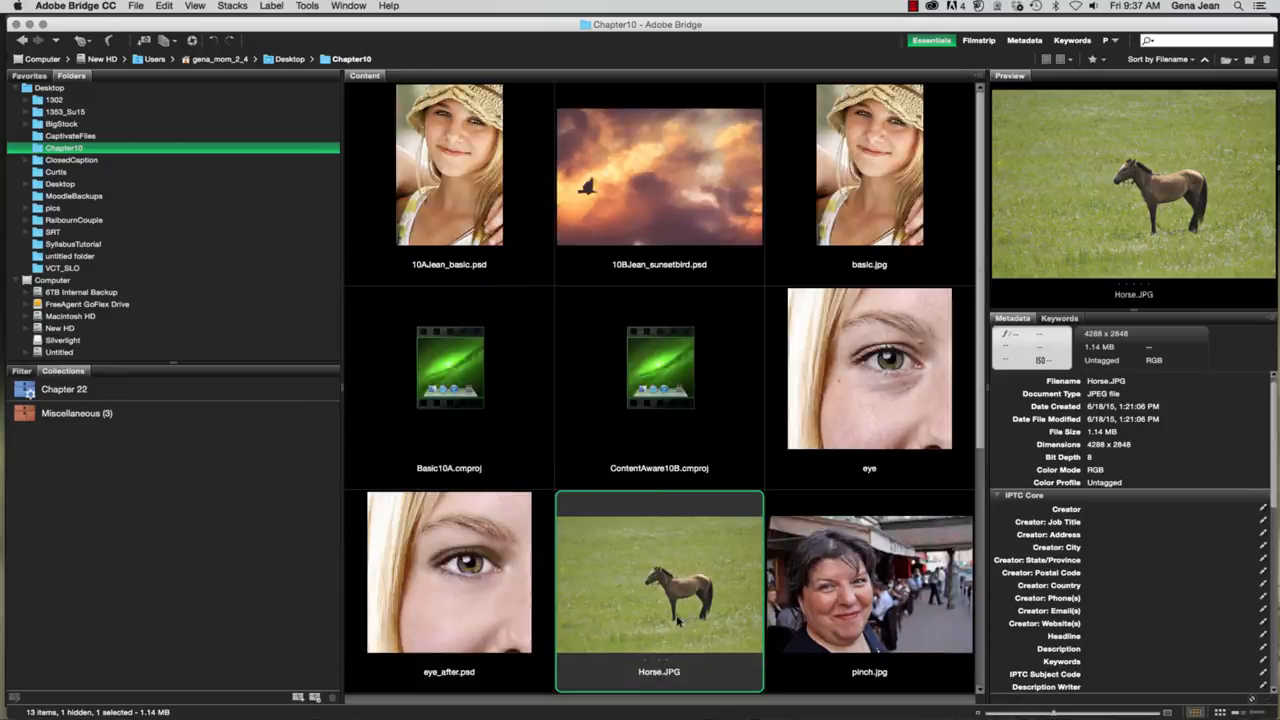
scroll(676, 622, down, 2)
scroll(678, 622, up, 2)
scroll(678, 622, down, 4)
double_click(738, 413)
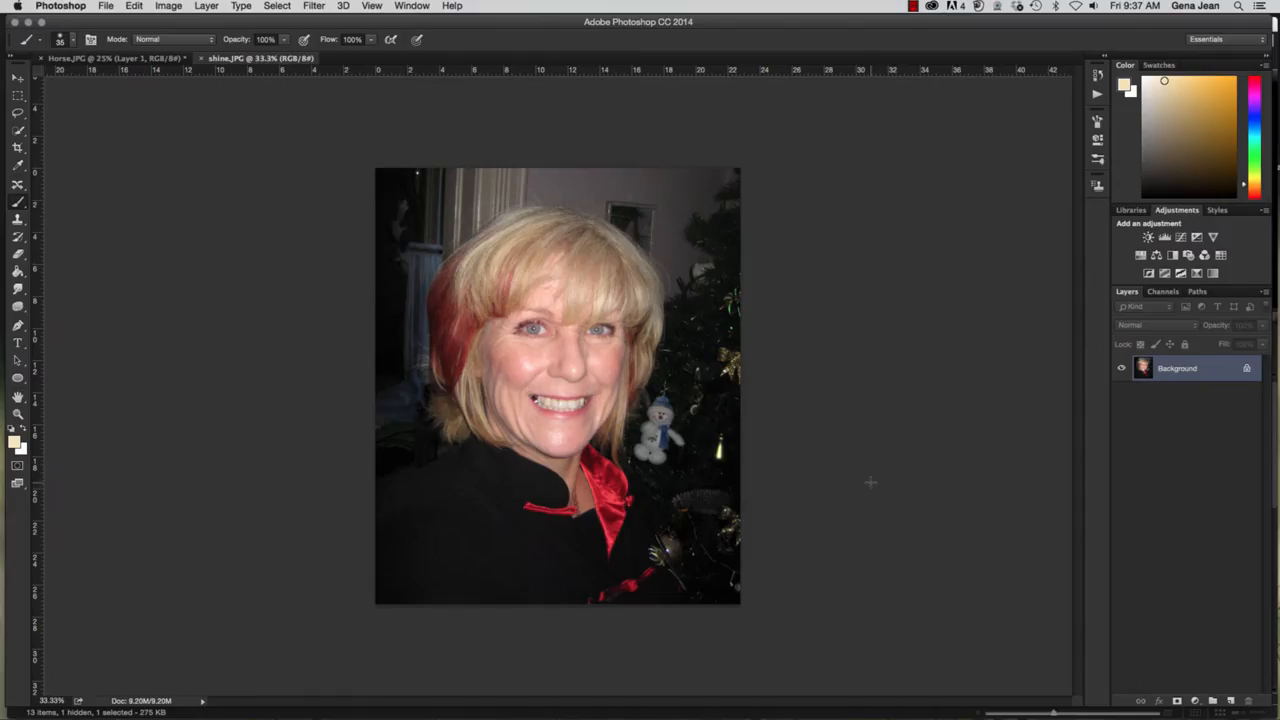
- Duplicate the portrait's Background layer so the face can be retouched on a separate copy
key(super+plus)
key(super+plus)
key(super+plus)
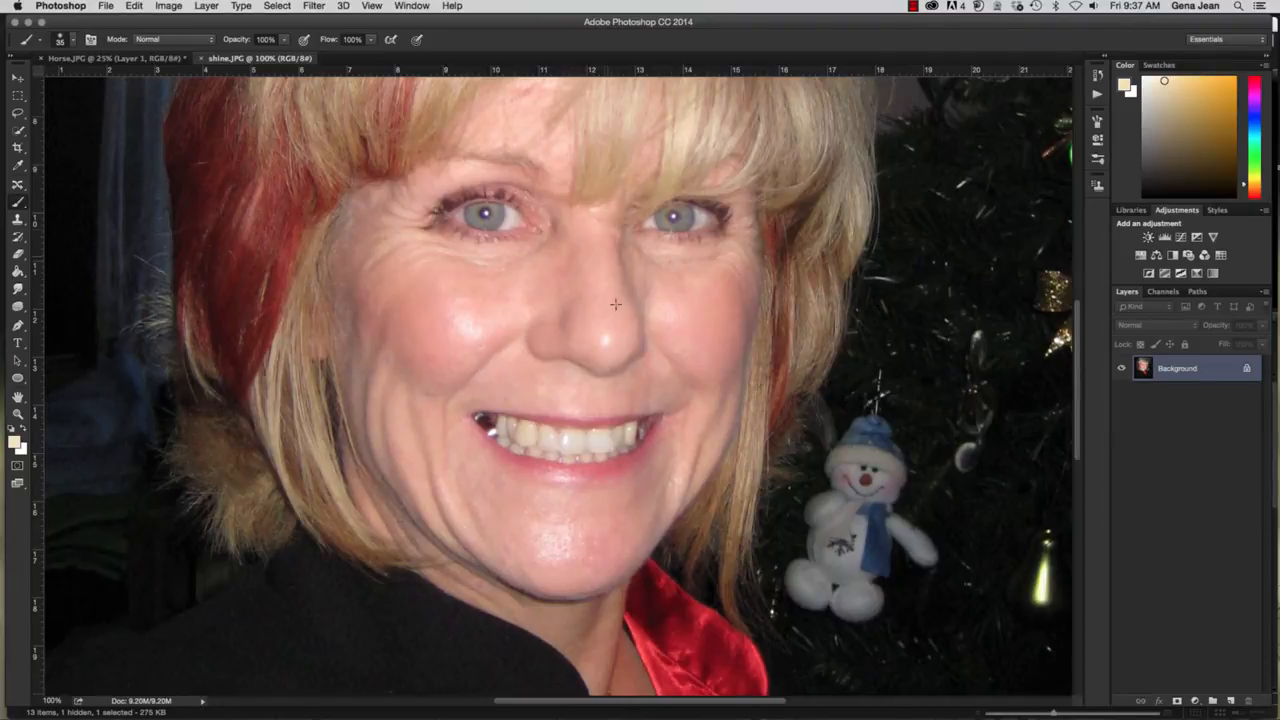
key(ctrl+z)
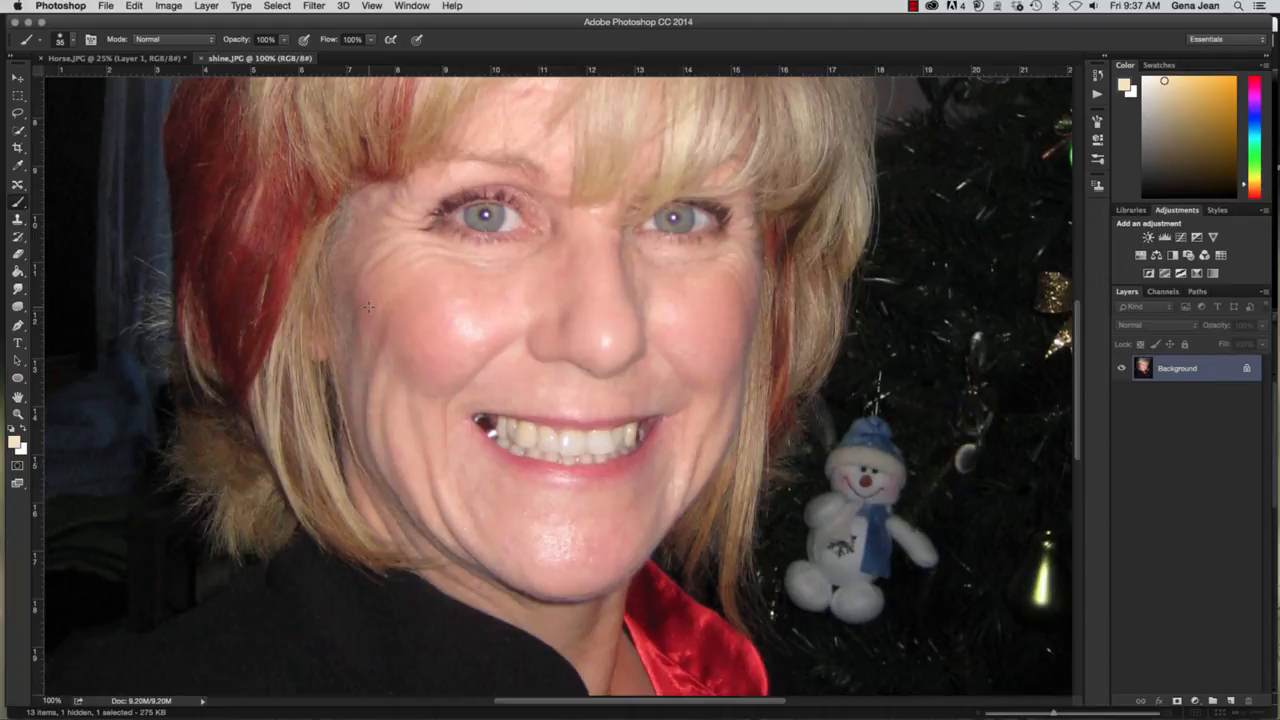
key(super+j)
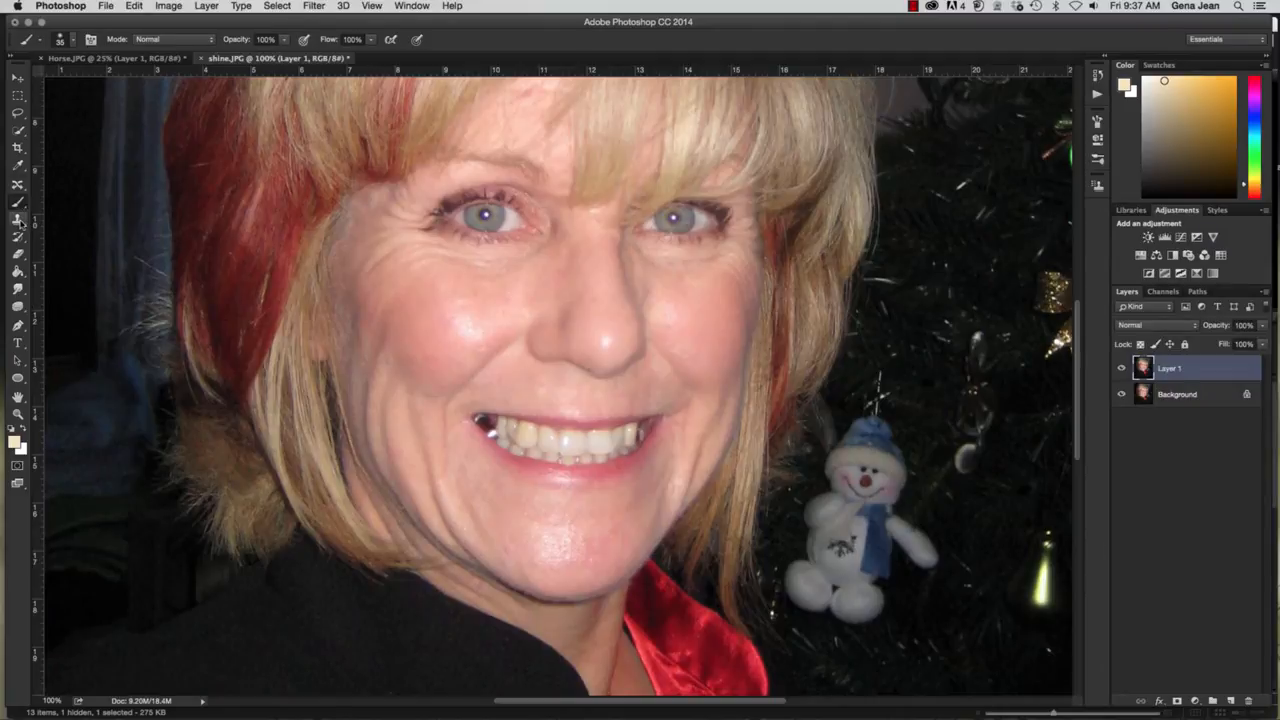
- Choose the Clone Stamp tool for Layer 1 and set its opacity to 20%
click(18, 220)
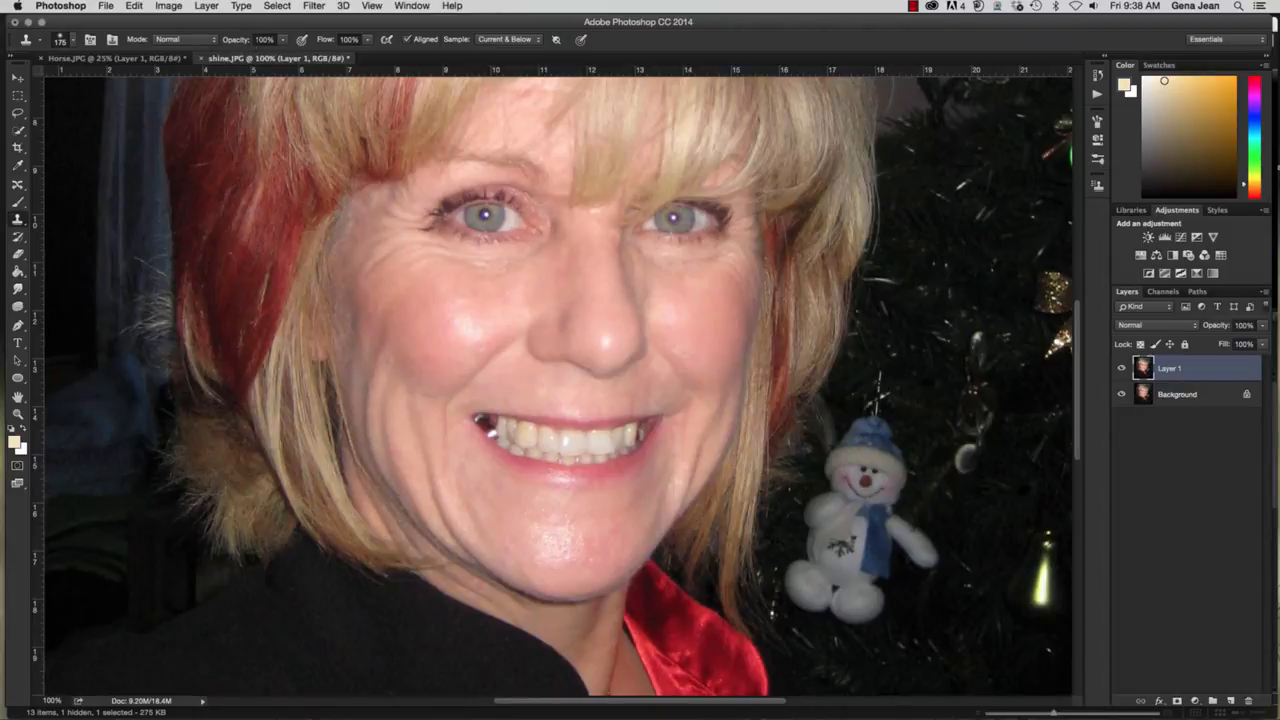
click(264, 39)
text(20)
drag(375, 182, 403, 213)
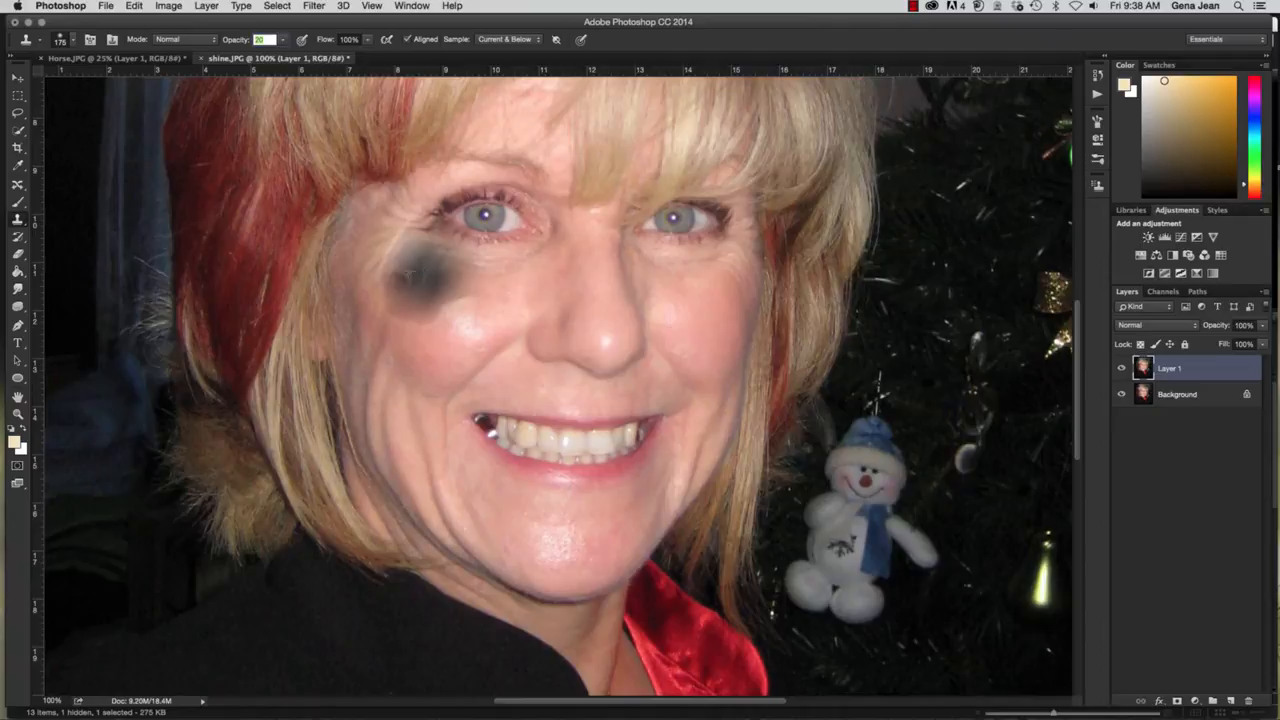
key(Return)
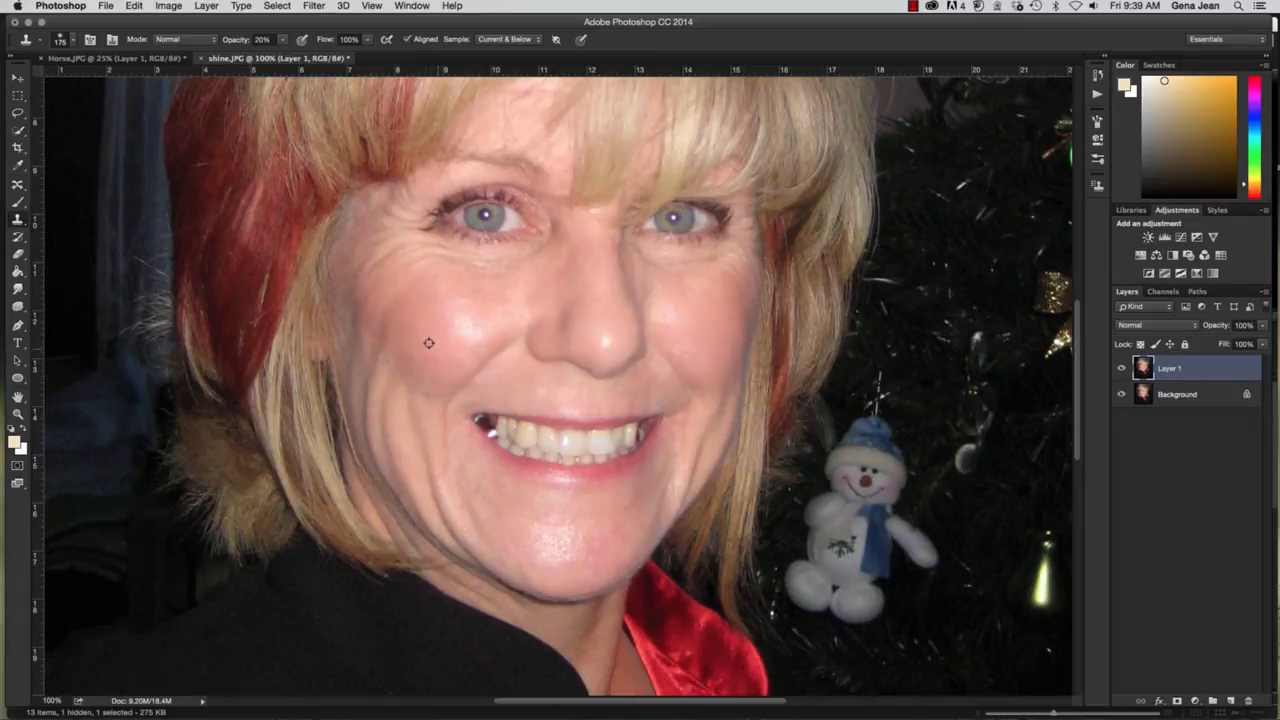
- Reduce the Clone Stamp brush size to 60 px and enable its airbrush-style build-up
scroll(423, 337, down, 1)
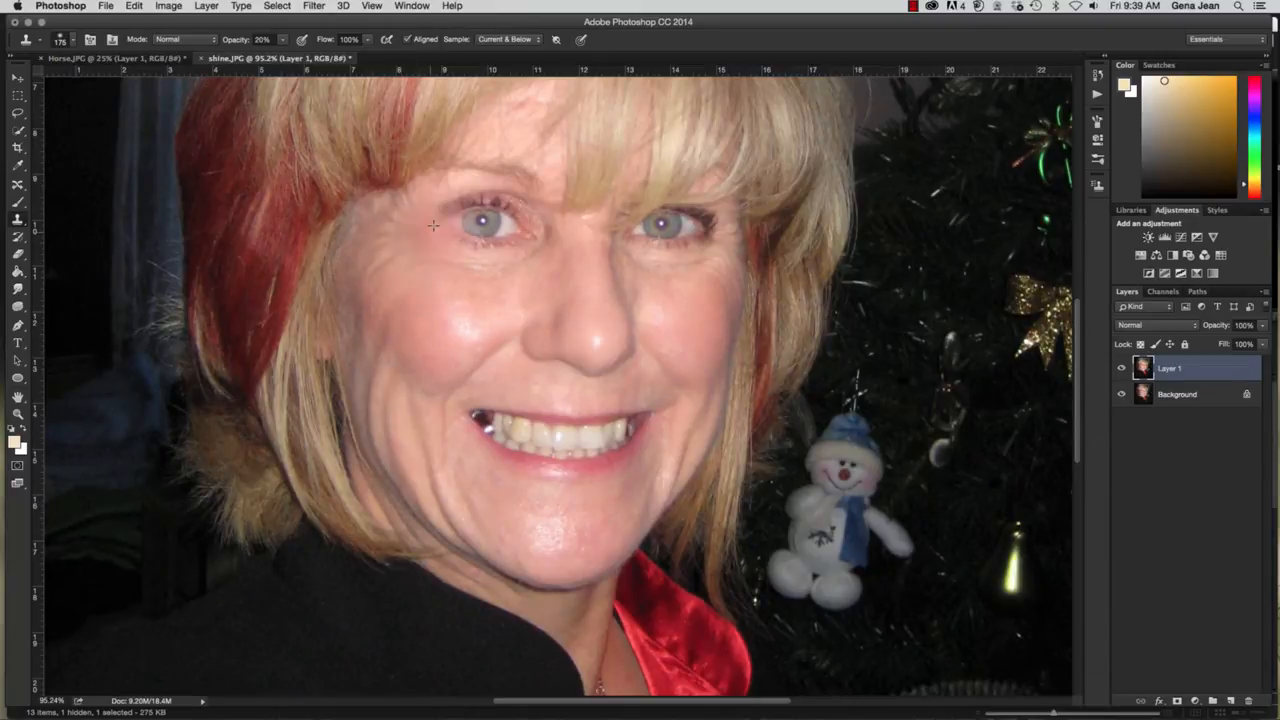
key(bracketleft)
key(bracketleft)
key(bracketleft)
key(bracketleft)
key(bracketleft)
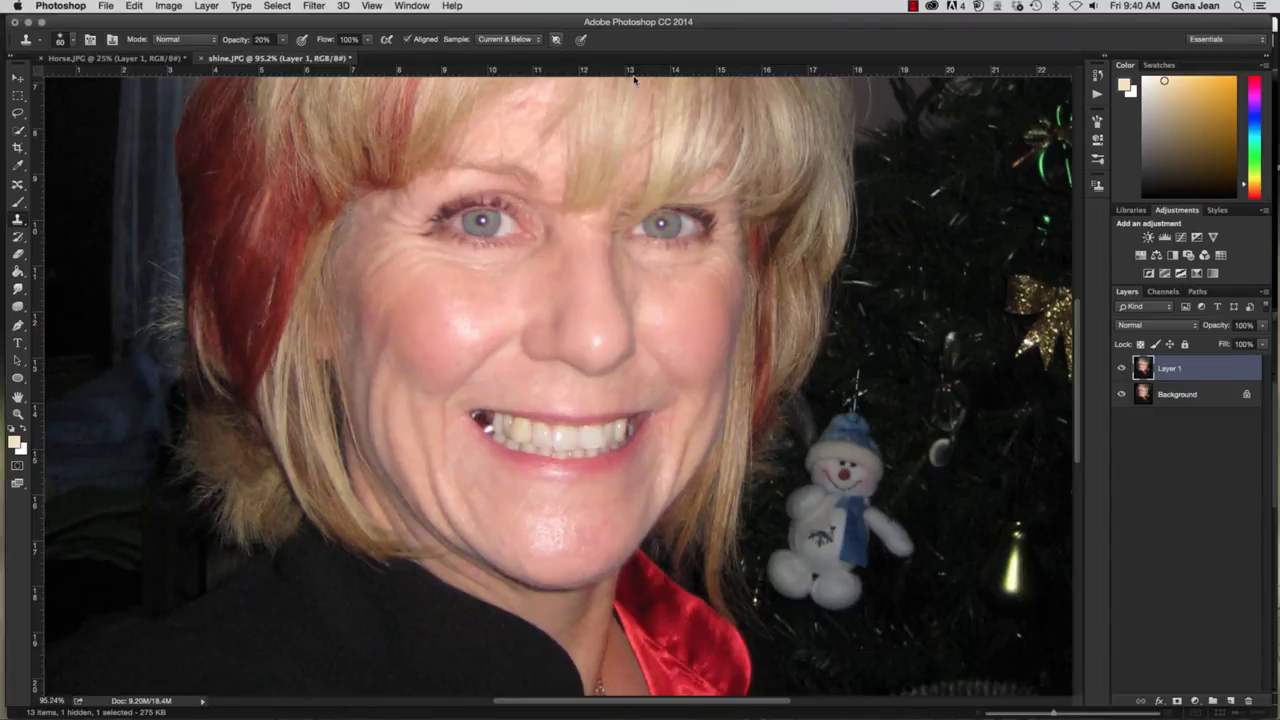
click(386, 40)
- Clone matte skin over the shiny highlights on the cheek at the image's left and on the nose tip
mouse_move(453, 320)
mouse_down()
mouse_move(478, 336)
mouse_move(460, 341)
mouse_move(449, 323)
mouse_move(472, 321)
mouse_move(454, 326)
mouse_move(481, 345)
mouse_move(497, 302)
mouse_move(444, 300)
mouse_up()
alt+click(434, 350)
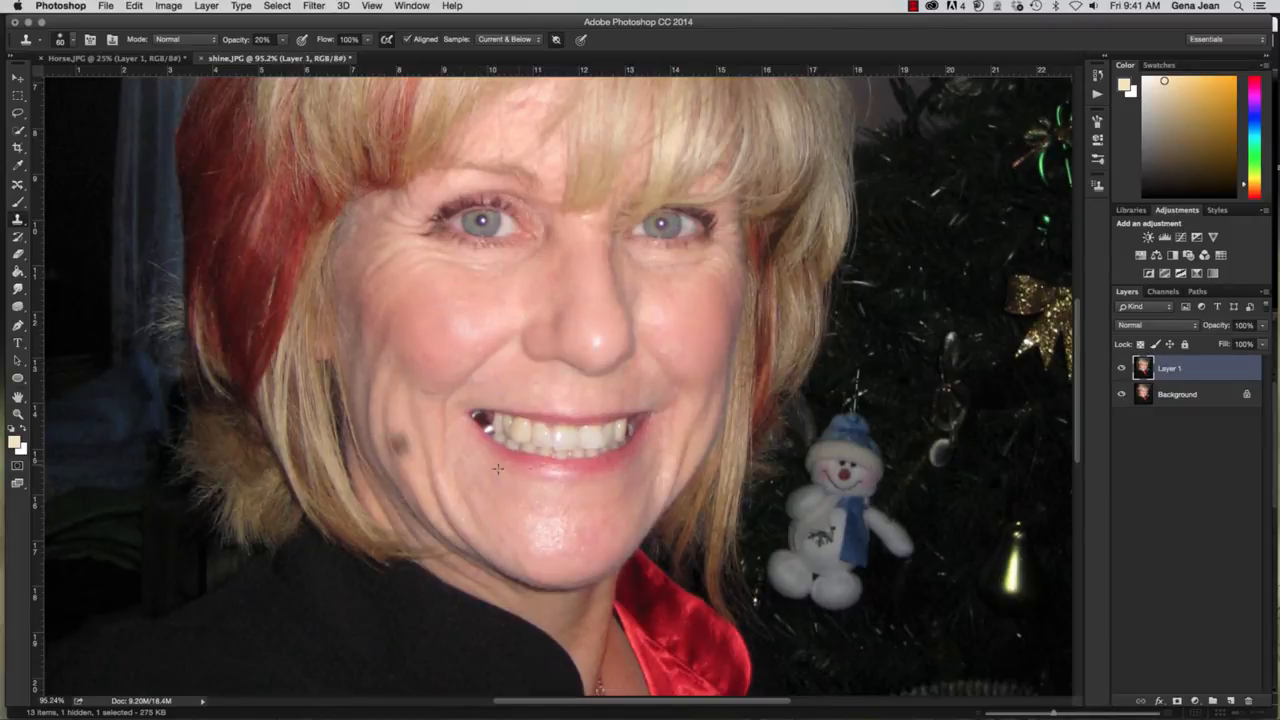
mouse_move(596, 341)
mouse_down()
mouse_move(585, 341)
mouse_move(608, 344)
mouse_move(605, 323)
mouse_move(592, 343)
mouse_up()
alt+click(601, 323)
alt+click(585, 321)
alt+click(587, 323)
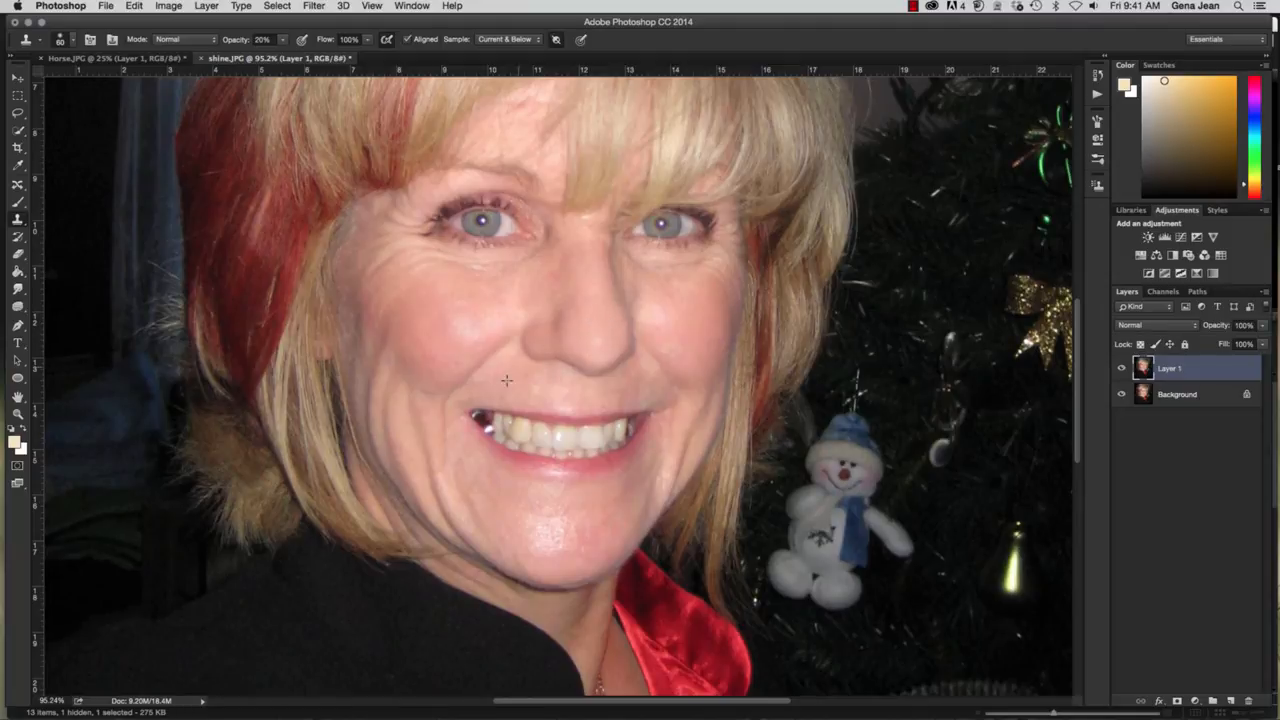
- Clone matte skin over the remaining highlights on both cheeks, sampling from the outer parts of each cheek
alt+click(705, 304)
mouse_move(661, 305)
mouse_down()
mouse_move(640, 305)
mouse_move(646, 315)
mouse_up()
alt+click(700, 318)
alt+click(437, 304)
mouse_move(476, 301)
mouse_down()
mouse_move(494, 322)
mouse_move(470, 322)
mouse_up()
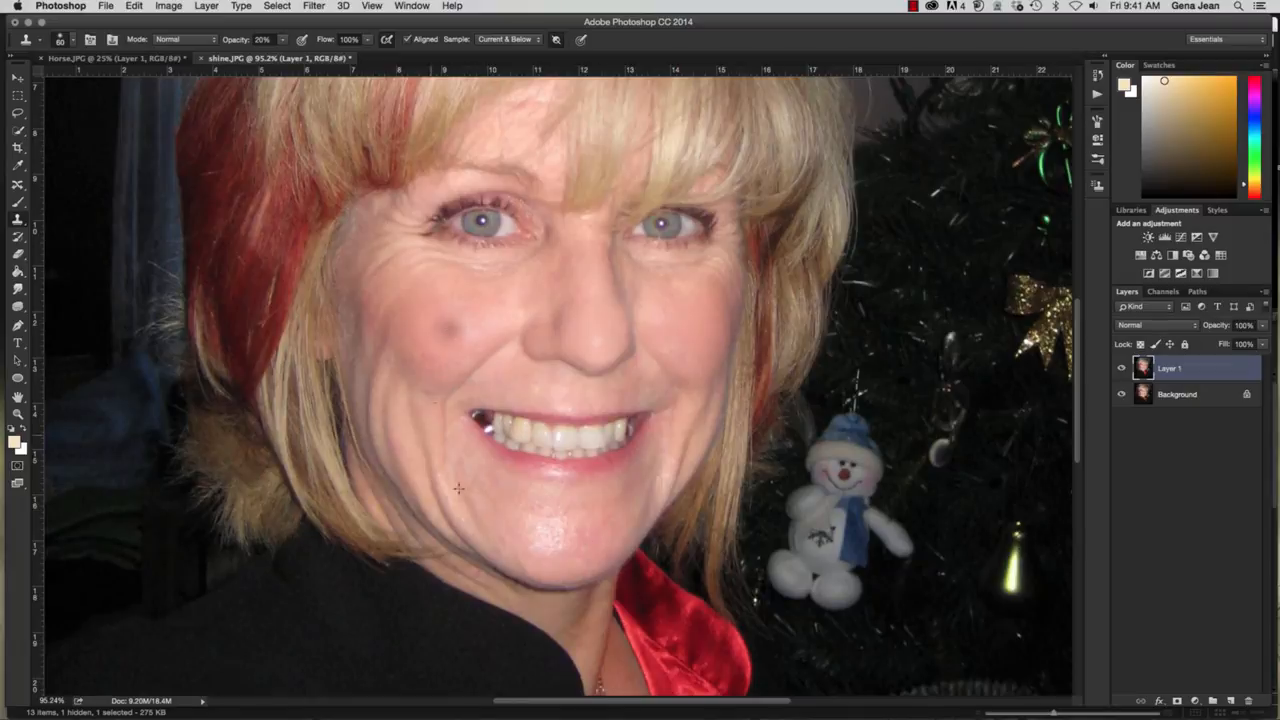
- Clone matte skin over the chin's shiny spot and touch up the highlights on the cheek and nose
mouse_move(537, 528)
mouse_down()
mouse_move(556, 542)
mouse_move(532, 528)
mouse_move(550, 522)
mouse_move(540, 540)
mouse_move(540, 523)
mouse_move(565, 545)
mouse_up()
alt+click(602, 511)
alt+click(512, 518)
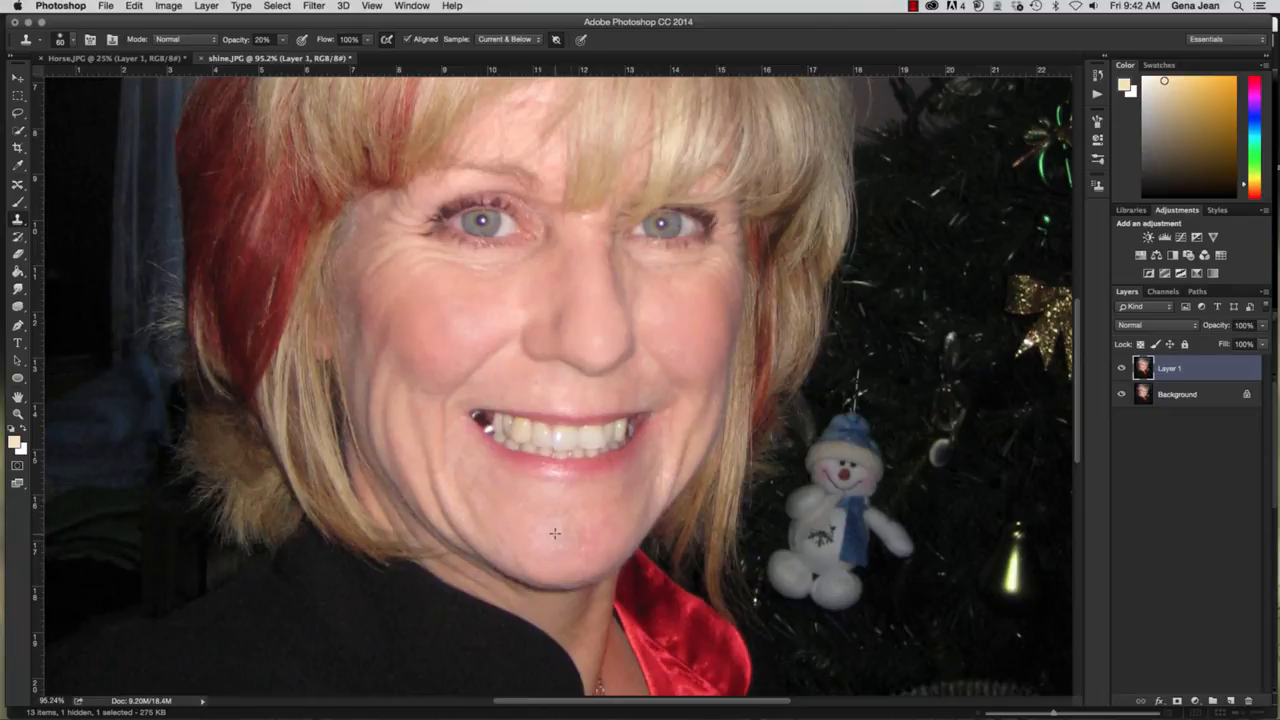
click(554, 533)
alt+click(511, 510)
click(545, 548)
drag(457, 327, 462, 330)
drag(594, 343, 612, 346)
- Compare the retouched face with the original by toggling Layer 1's visibility
click(1122, 369)
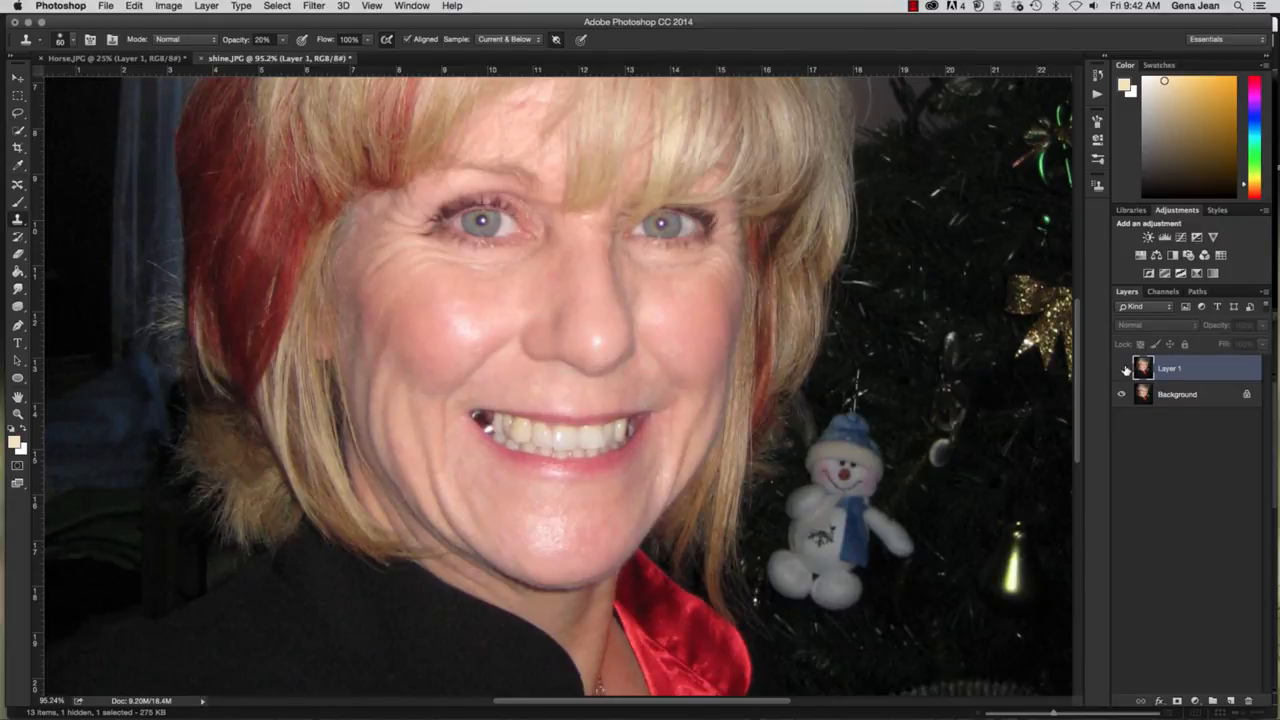
click(1122, 369)
click(1122, 369)
click(1122, 369)
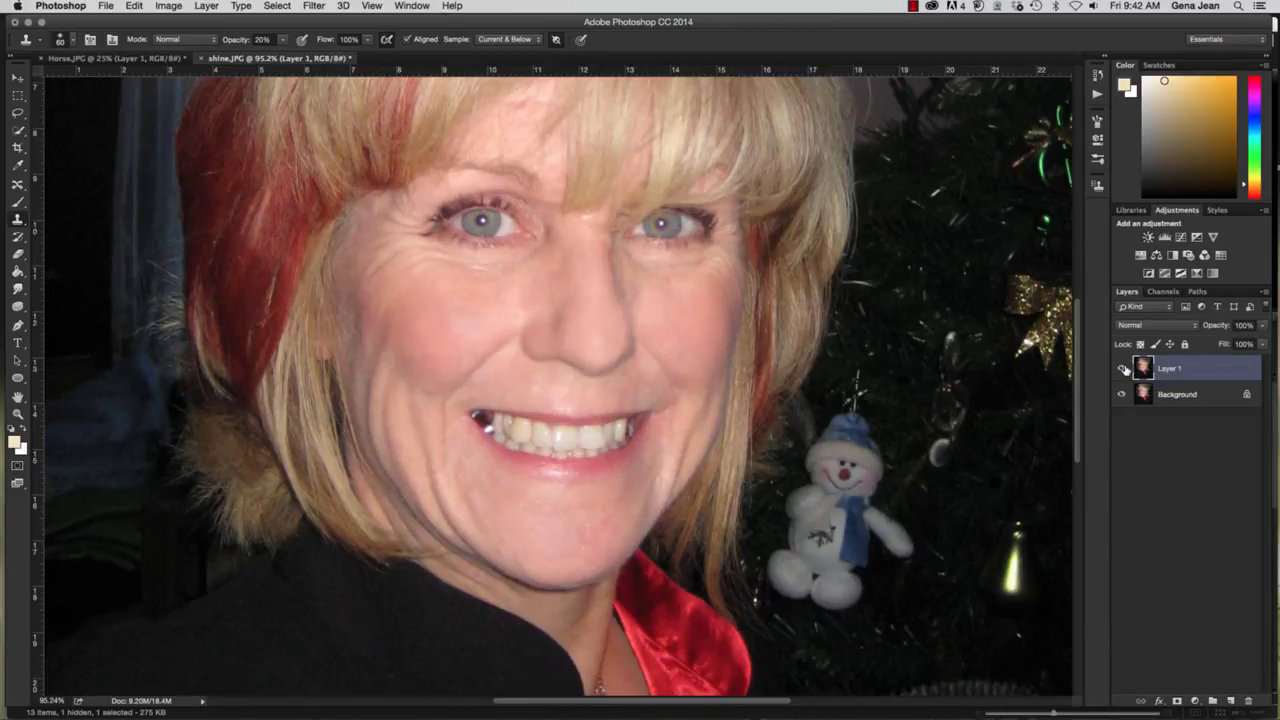
click(1122, 369)
click(1122, 369)
- Lower Layer 1's opacity to 80% to blend the retouching with the original skin
click(1262, 325)
drag(1263, 344, 1250, 345)
mouse_move(1253, 350)
mouse_down()
mouse_move(1227, 350)
mouse_move(1251, 344)
mouse_up()
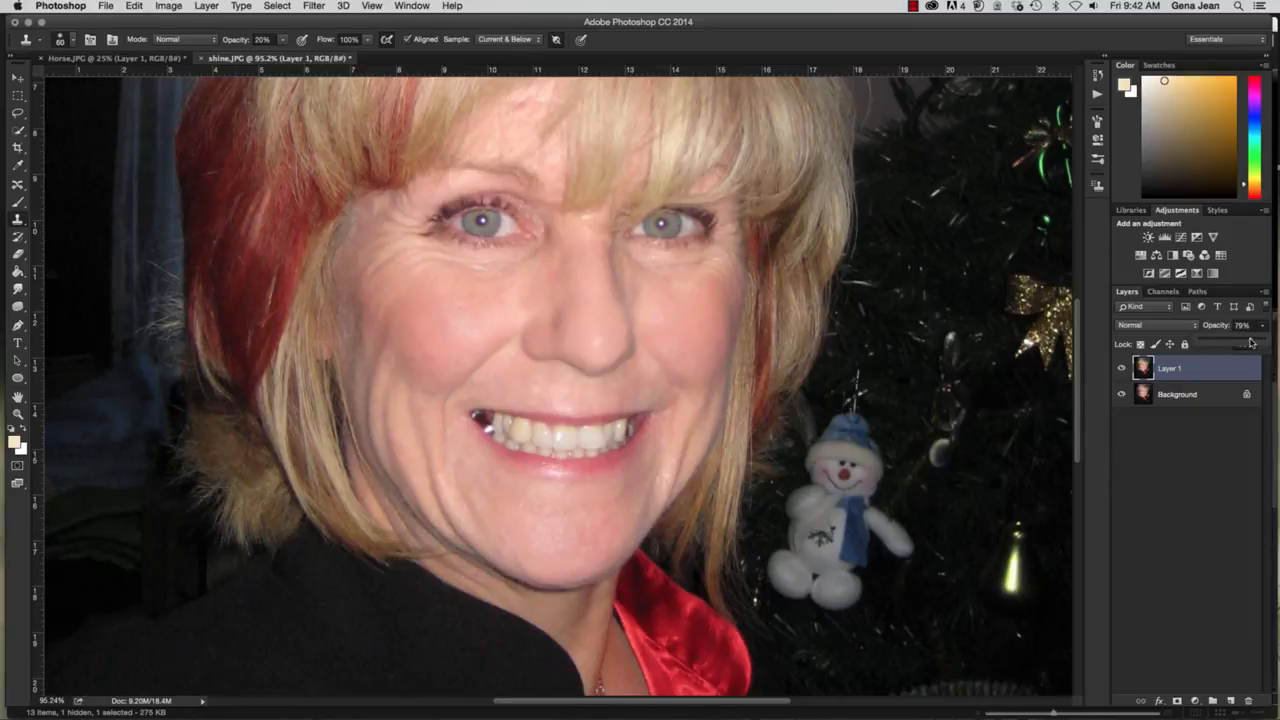
mouse_move(1247, 344)
mouse_down()
mouse_move(1265, 344)
mouse_move(1241, 344)
mouse_up()
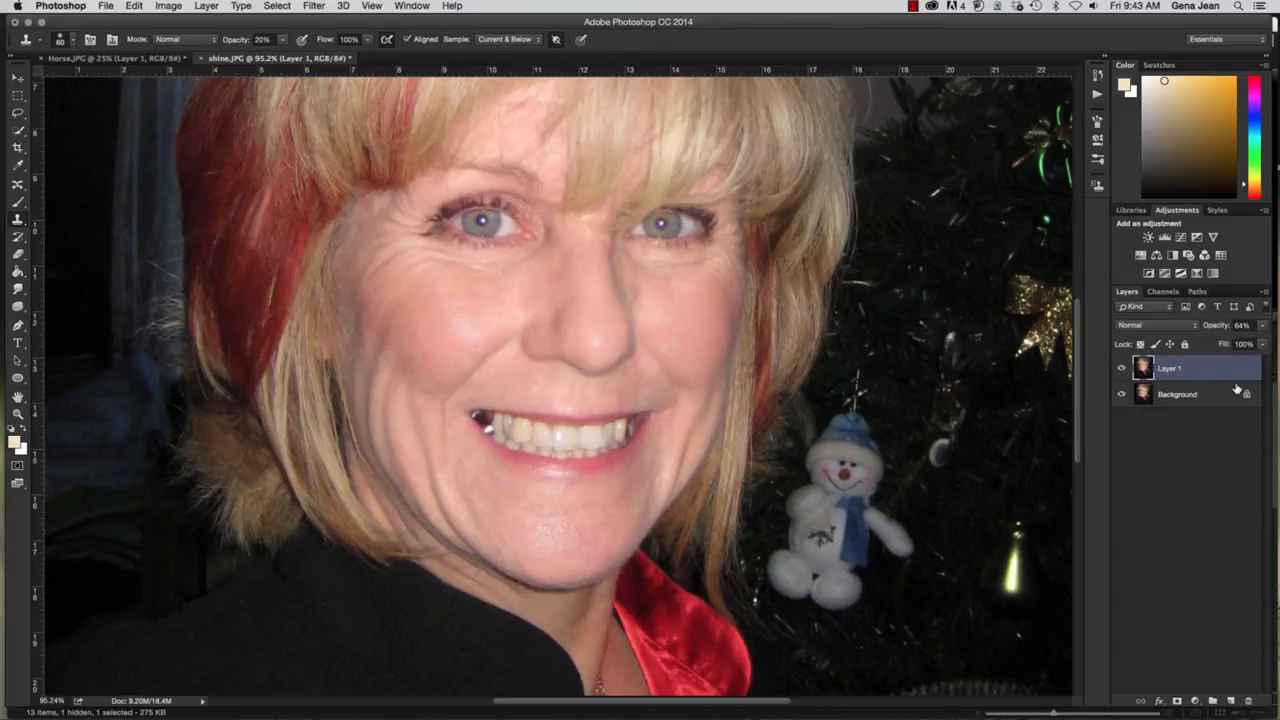
click(1262, 326)
drag(1249, 343, 1252, 343)
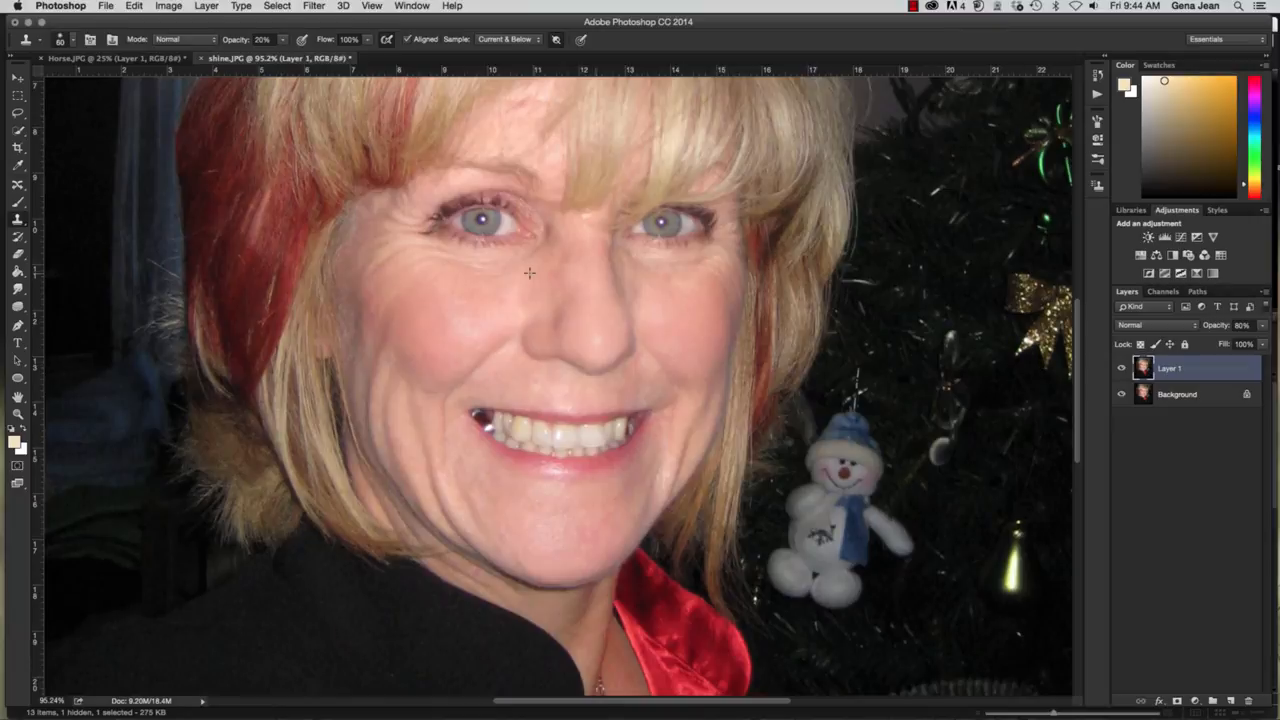
- Duplicate the retouched Layer 1 without the latest under-eye clone strokes and set the copy's opacity to 100%
drag(478, 264, 394, 249)
click(562, 354)
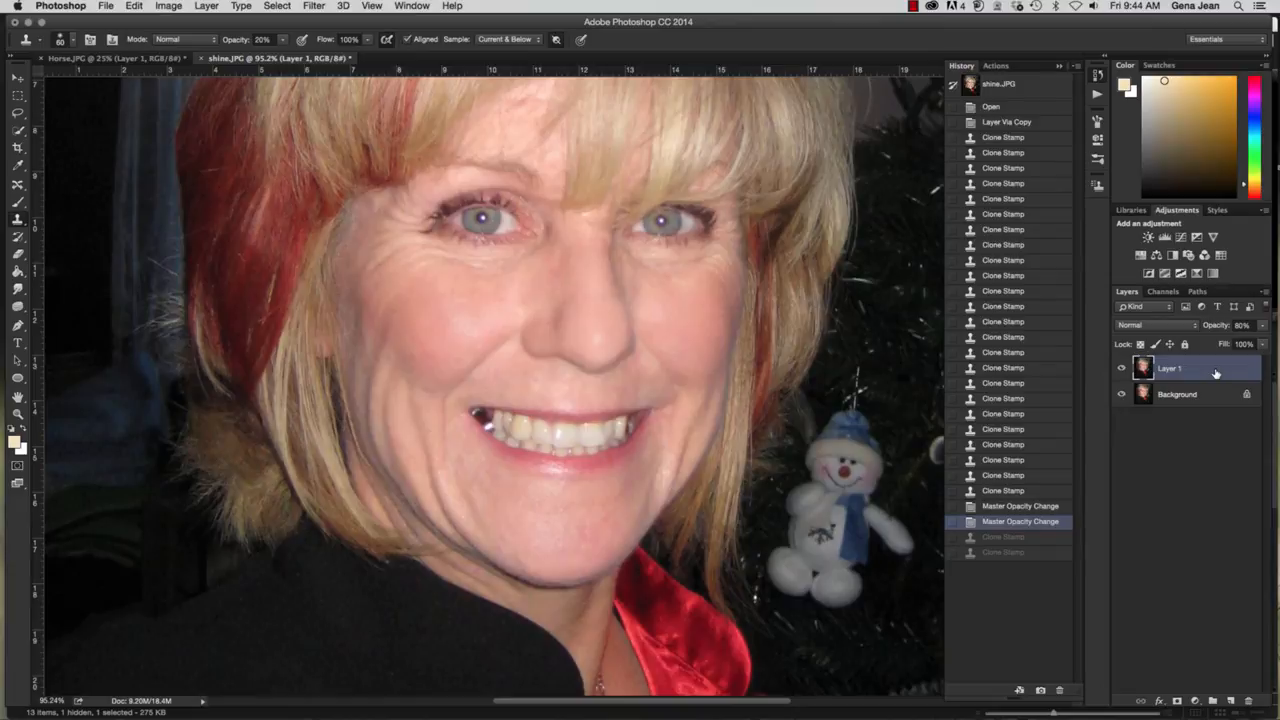
key(super+j)
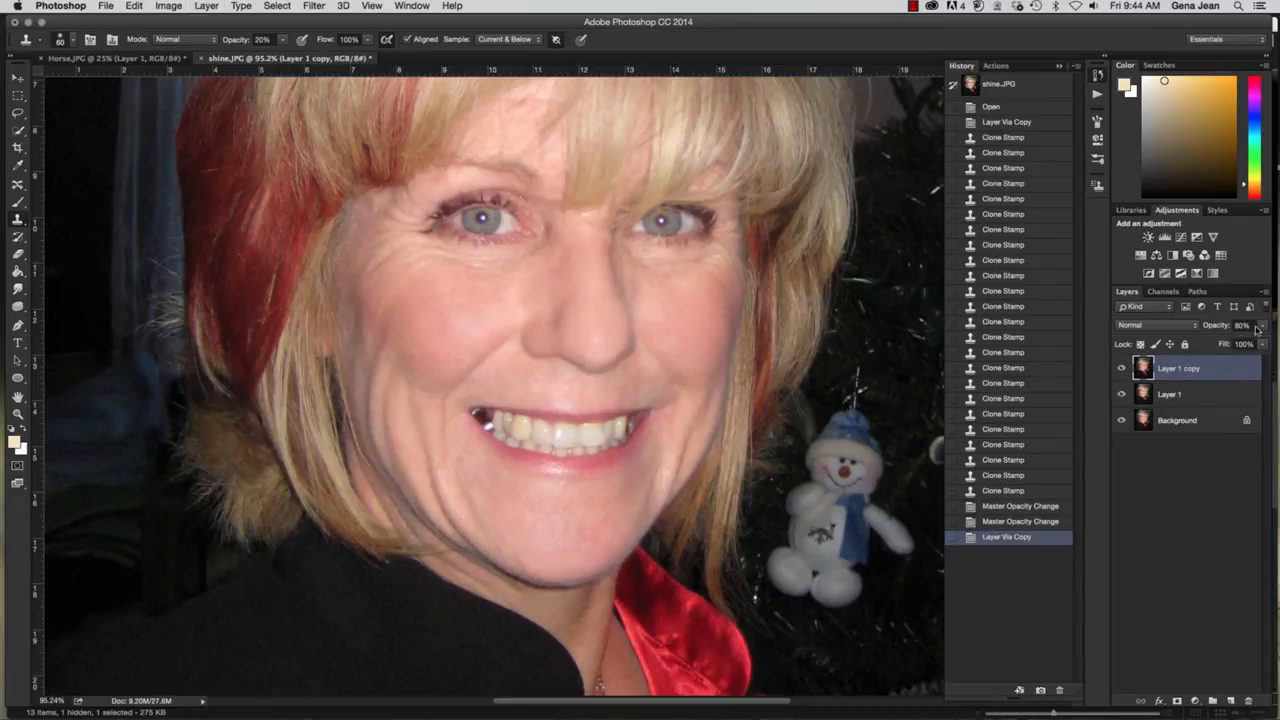
click(1263, 326)
drag(1258, 344, 1273, 346)
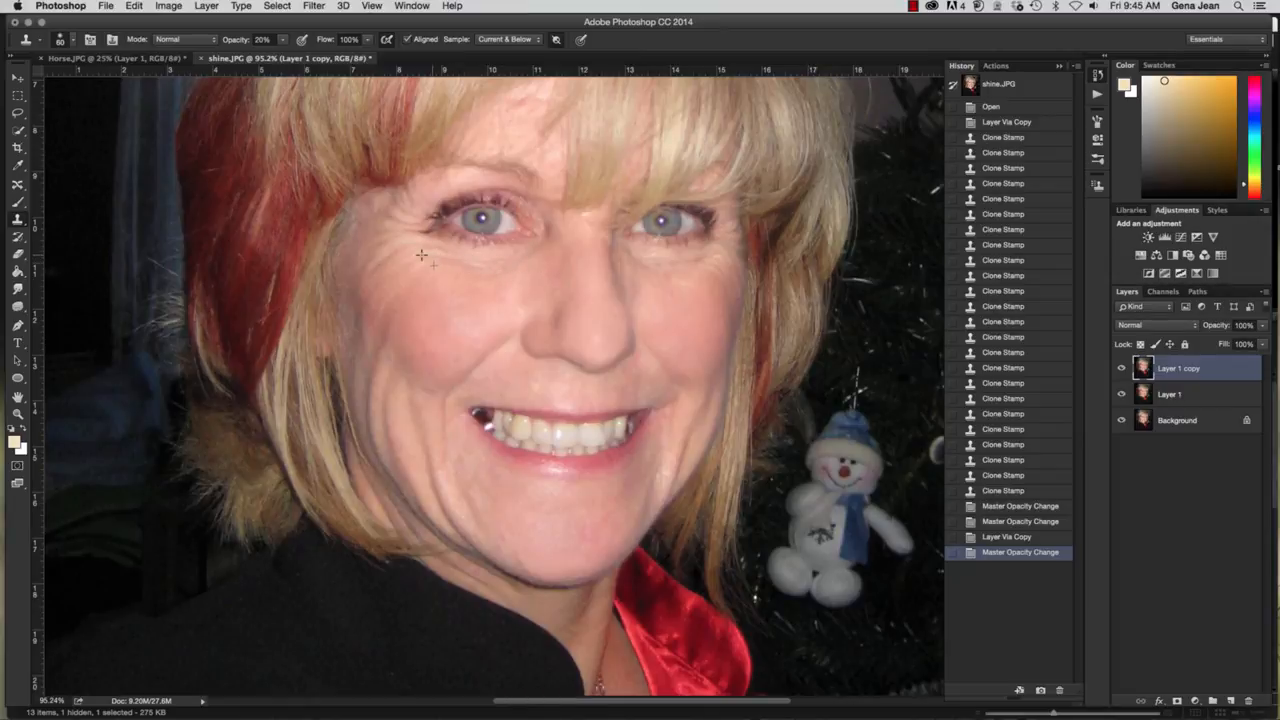
- Clone smooth skin over the wrinkles beneath the eye at the image's left, and undo the last stroke
click(375, 268)
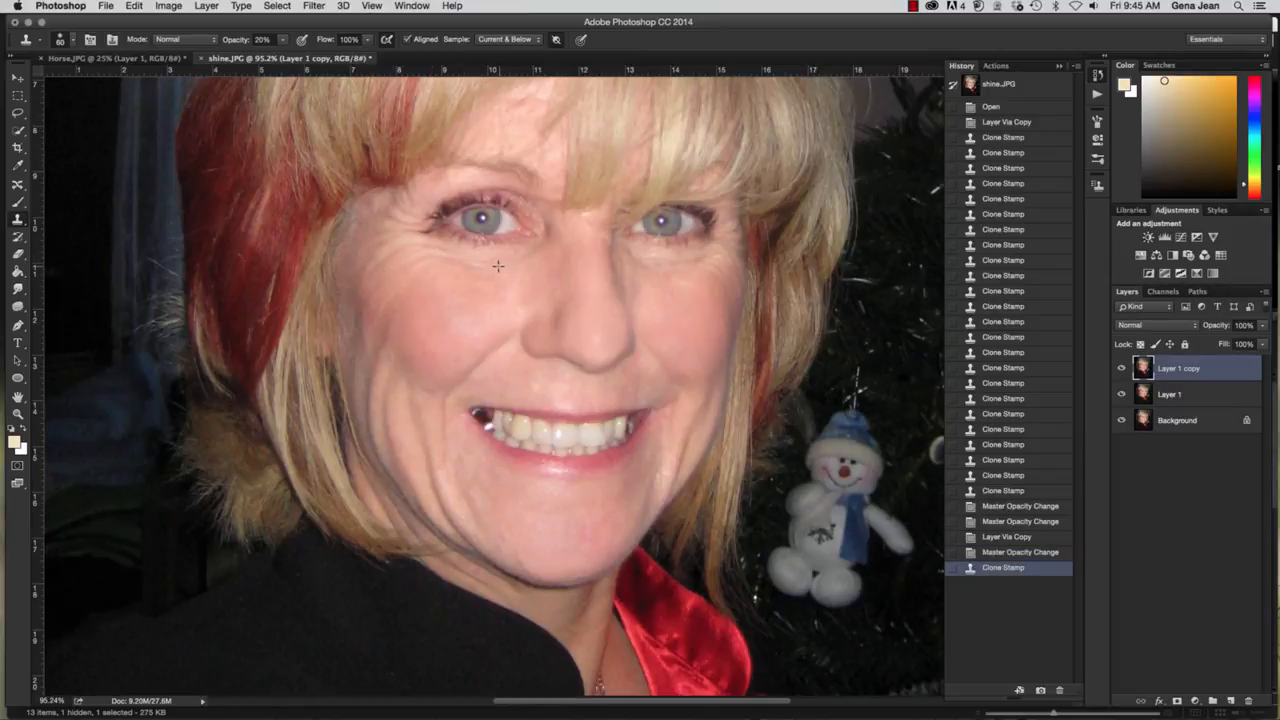
click(414, 260)
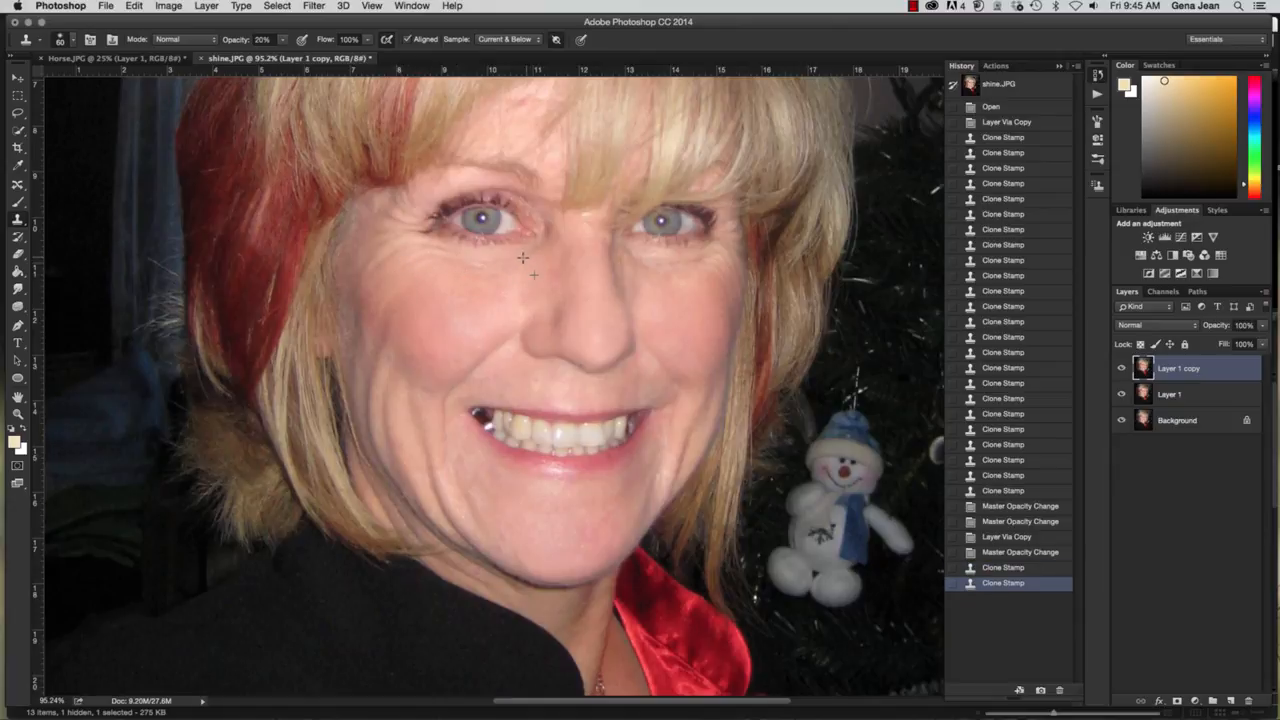
click(404, 268)
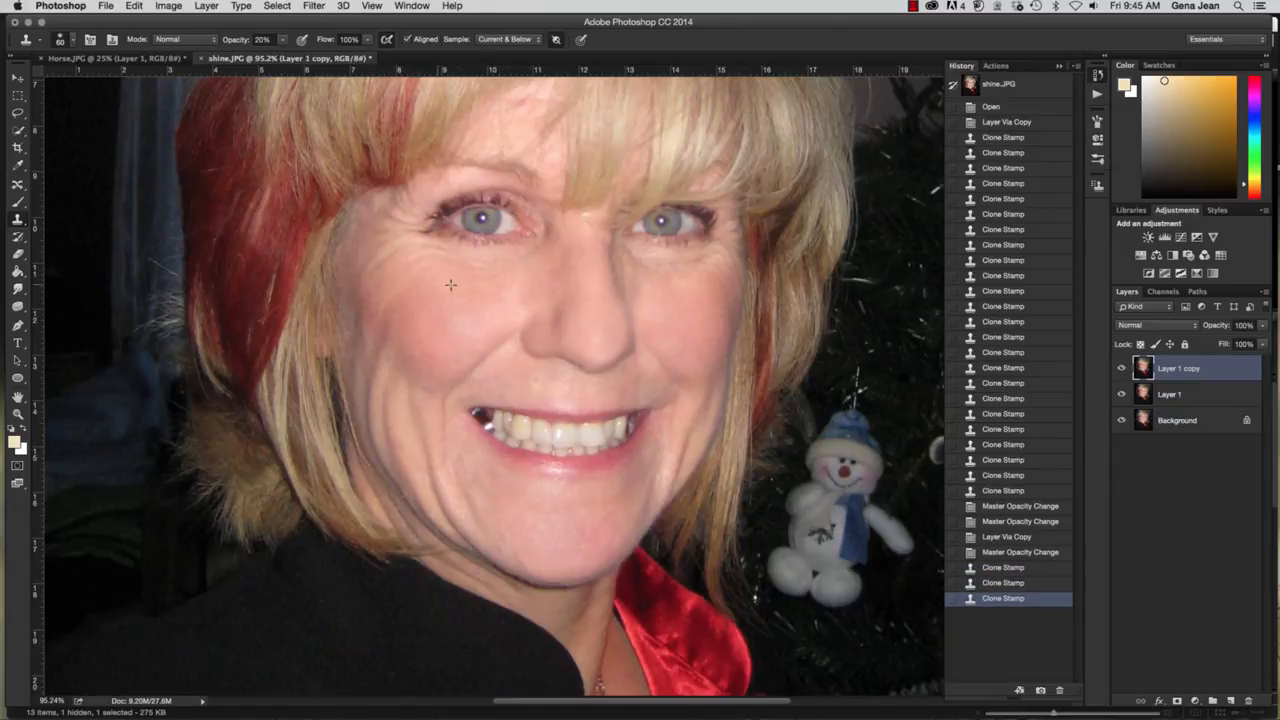
click(411, 252)
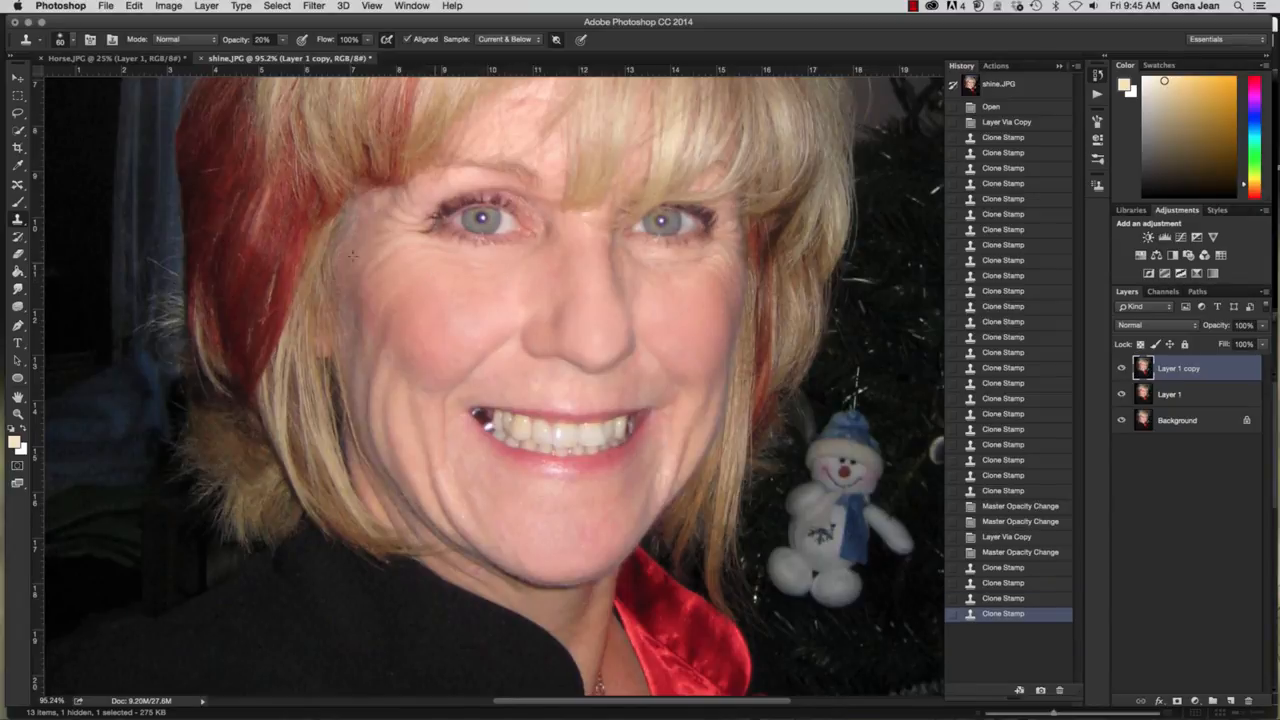
click(394, 240)
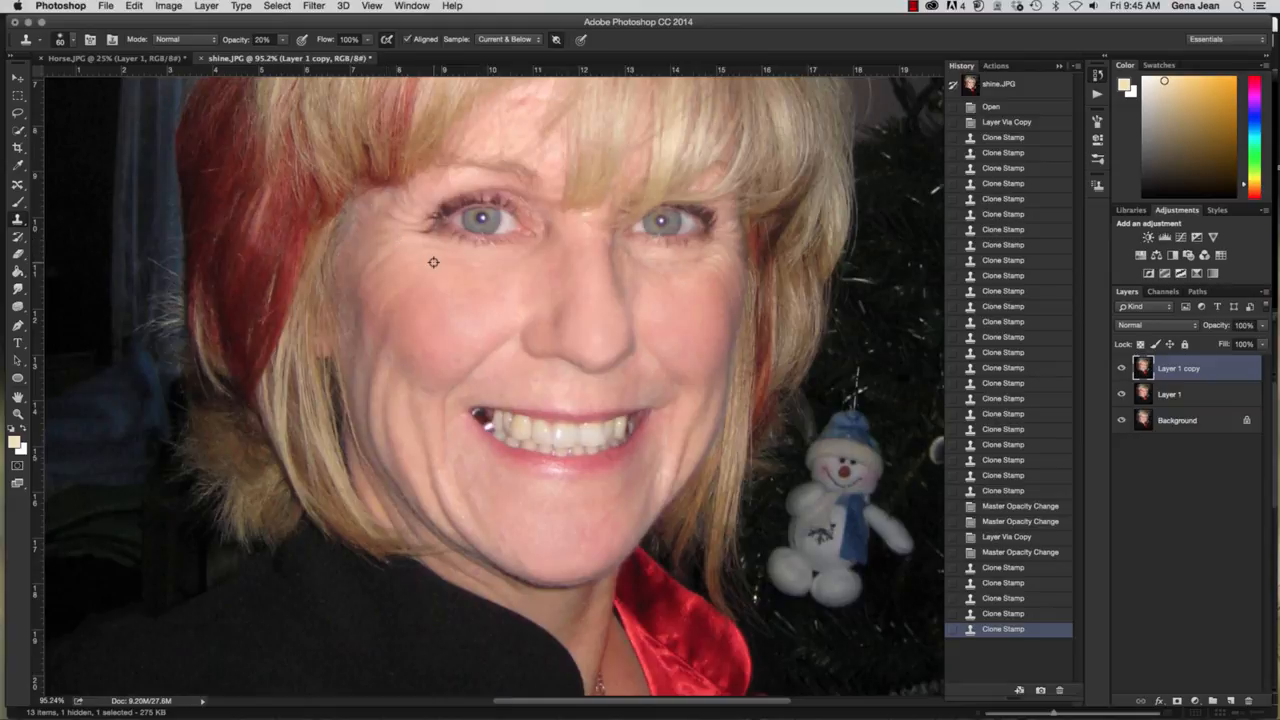
click(392, 260)
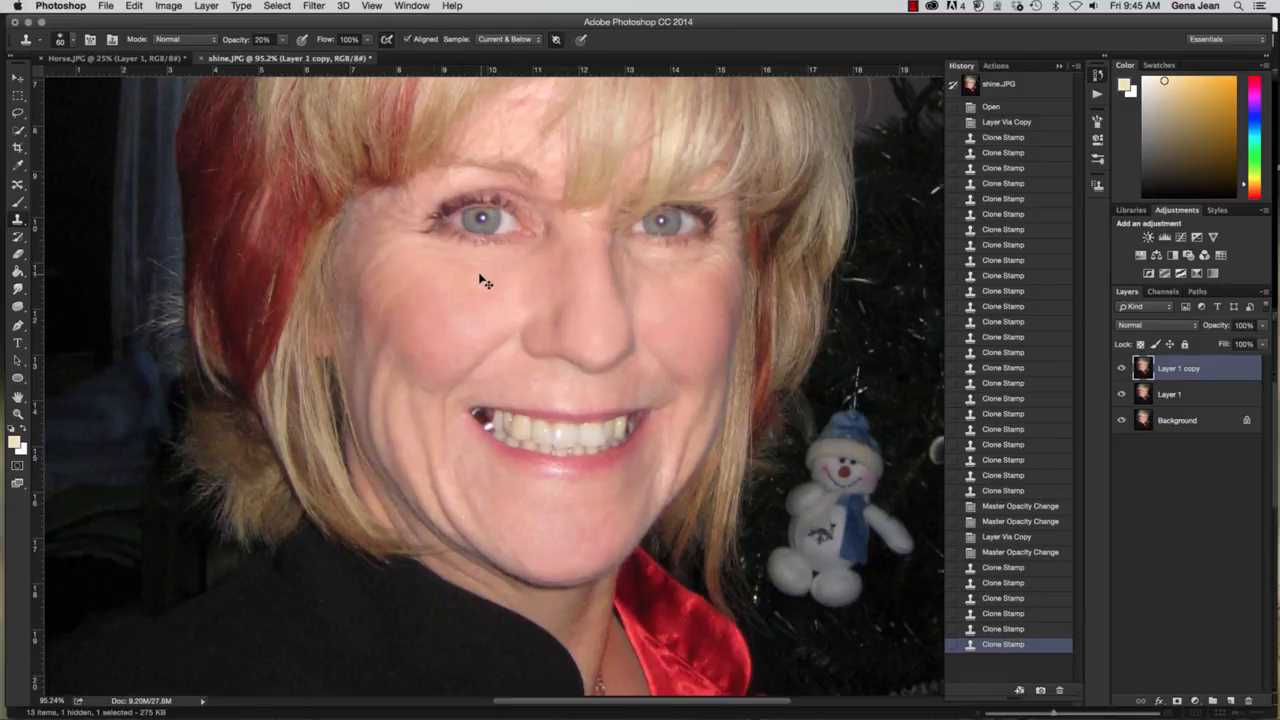
key(super+z)
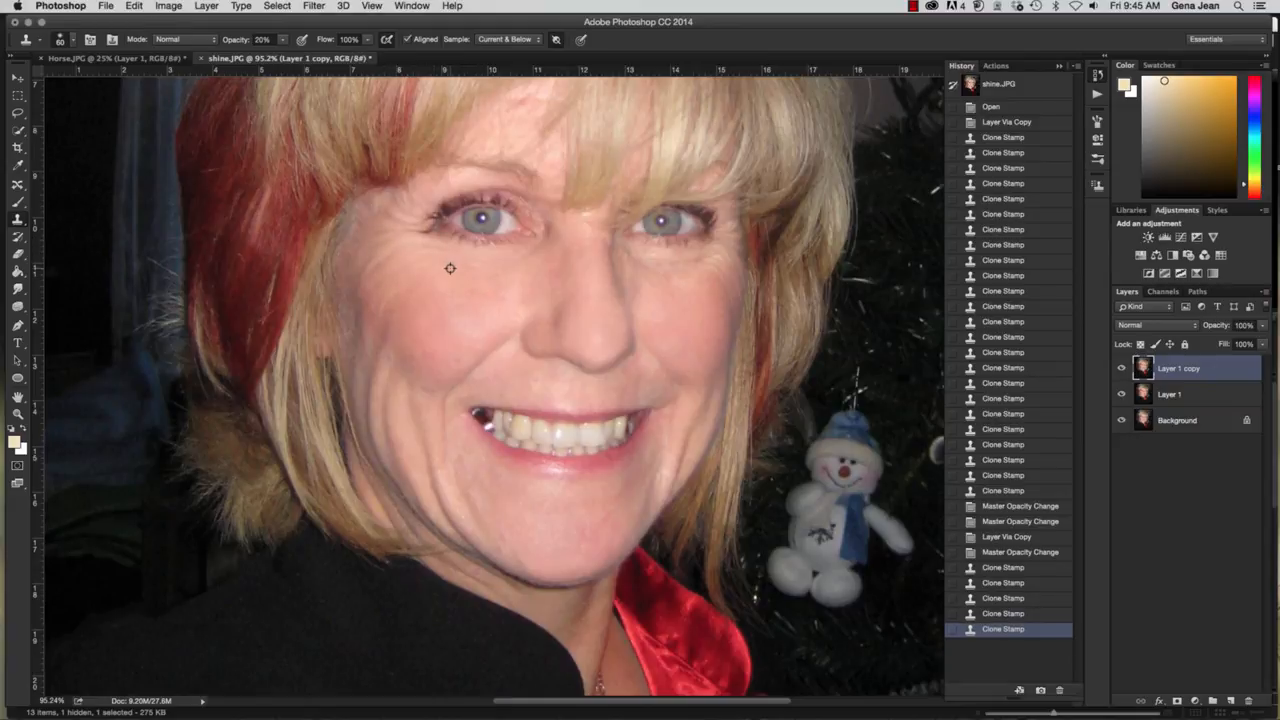
- Clone smooth cheek skin over the wrinkles around the outer corner of the eye at the image's left and beside the nose bridge
alt+click(450, 268)
mouse_move(397, 256)
mouse_down()
mouse_move(380, 267)
mouse_move(398, 256)
mouse_move(365, 249)
mouse_move(403, 236)
mouse_move(404, 221)
mouse_move(420, 230)
mouse_up()
alt+click(427, 294)
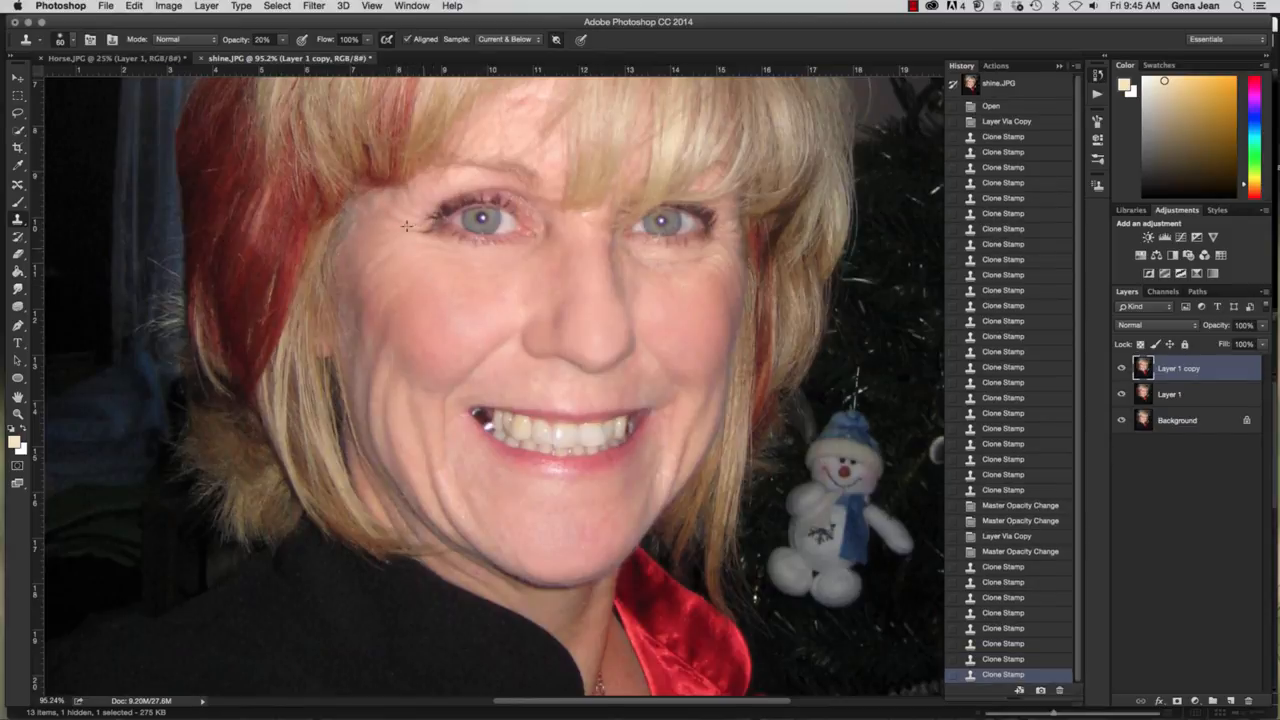
drag(402, 188, 414, 197)
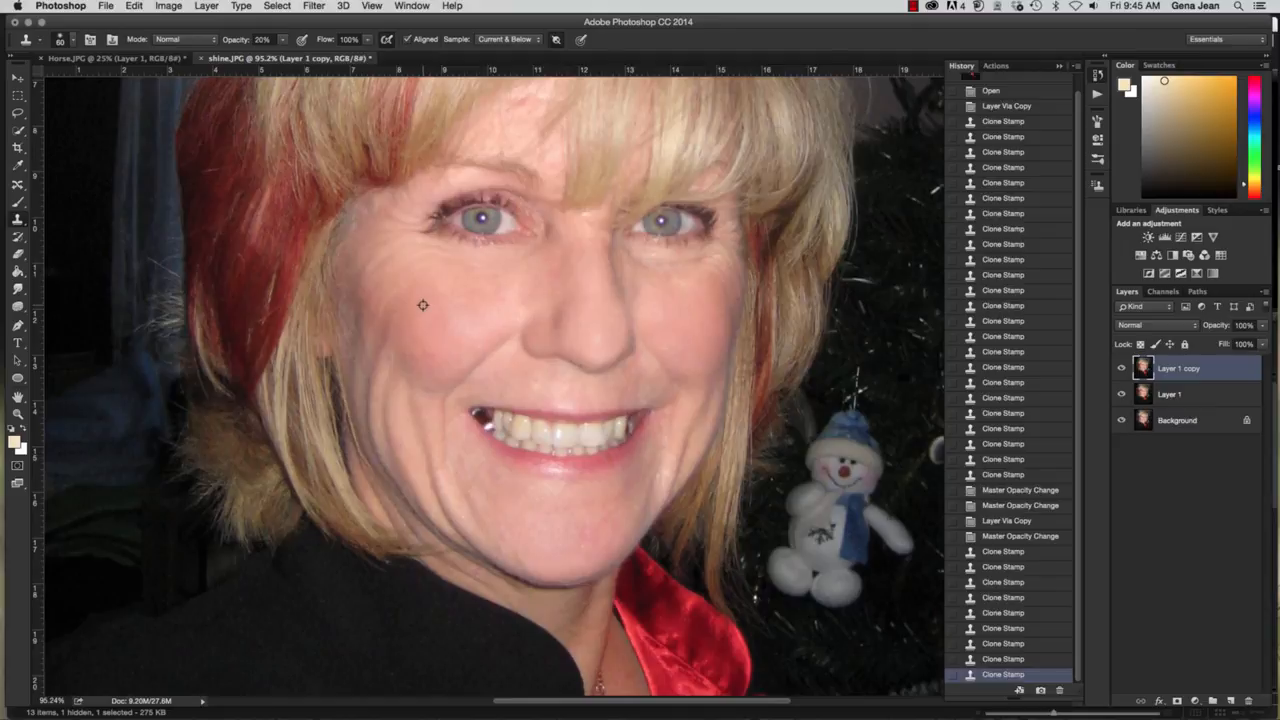
click(553, 270)
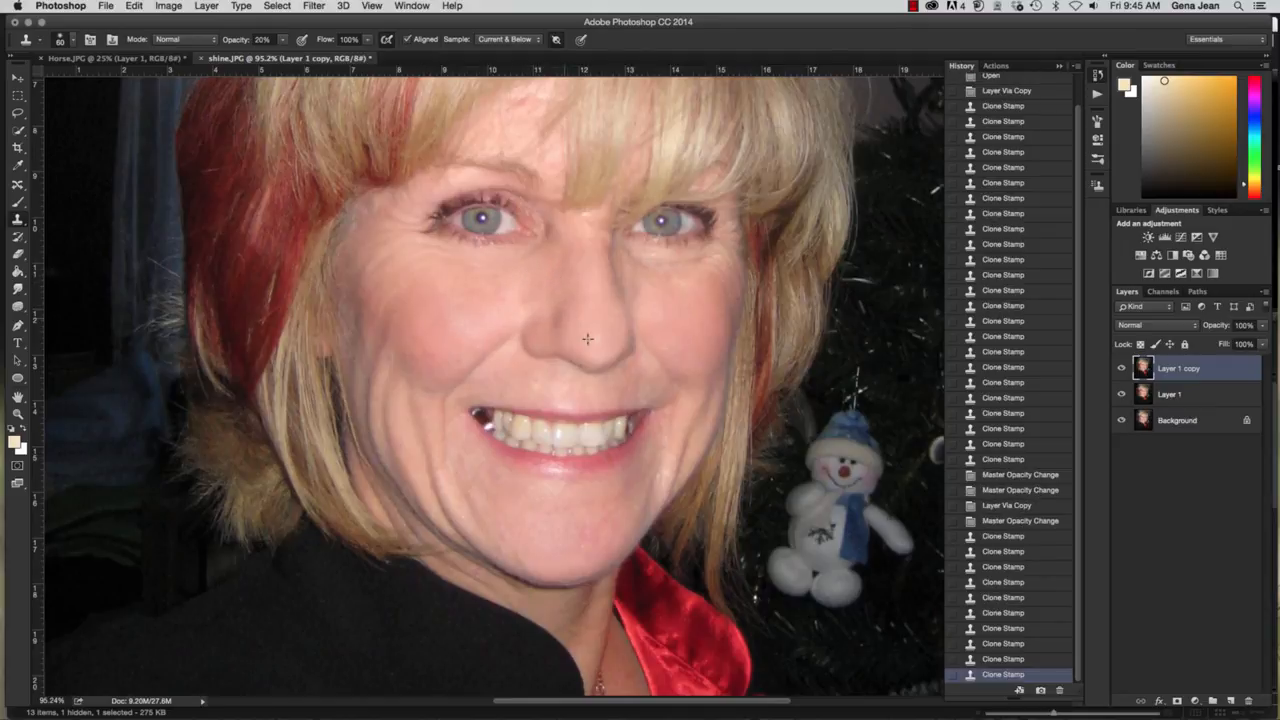
- Compare the wrinkle retouching with the layer beneath by toggling Layer 1 copy's visibility
click(1121, 369)
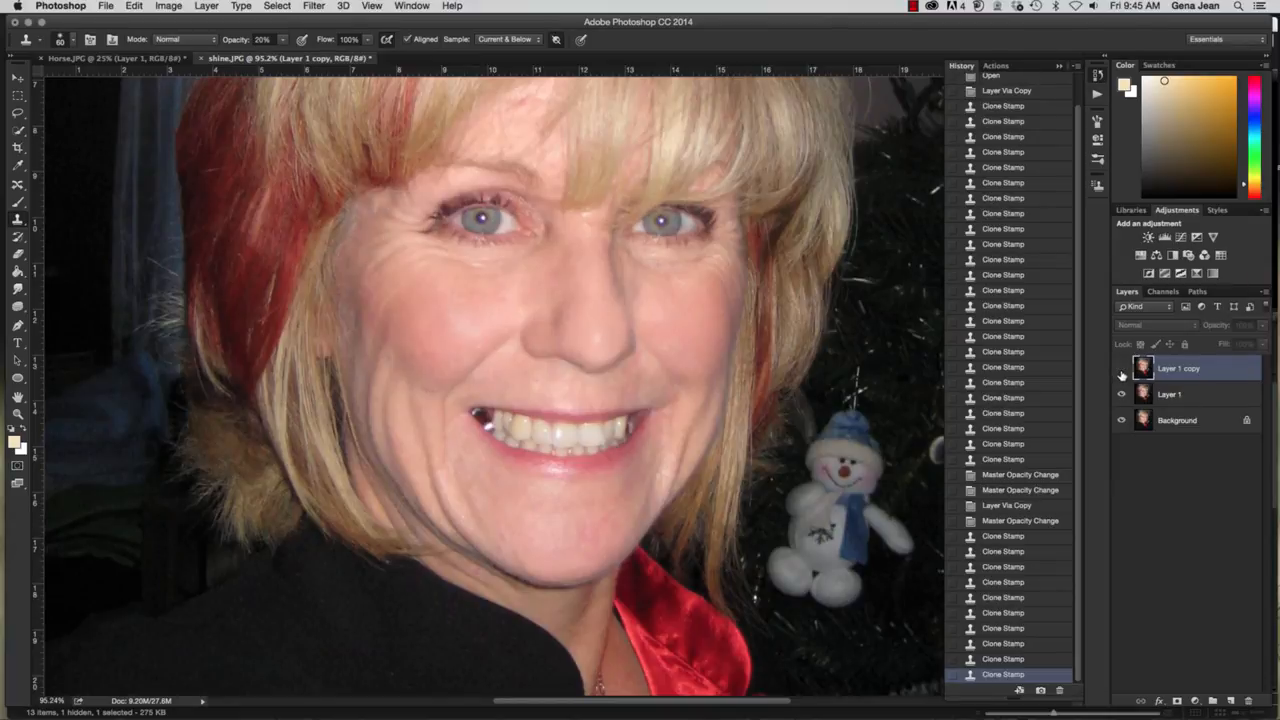
click(1121, 369)
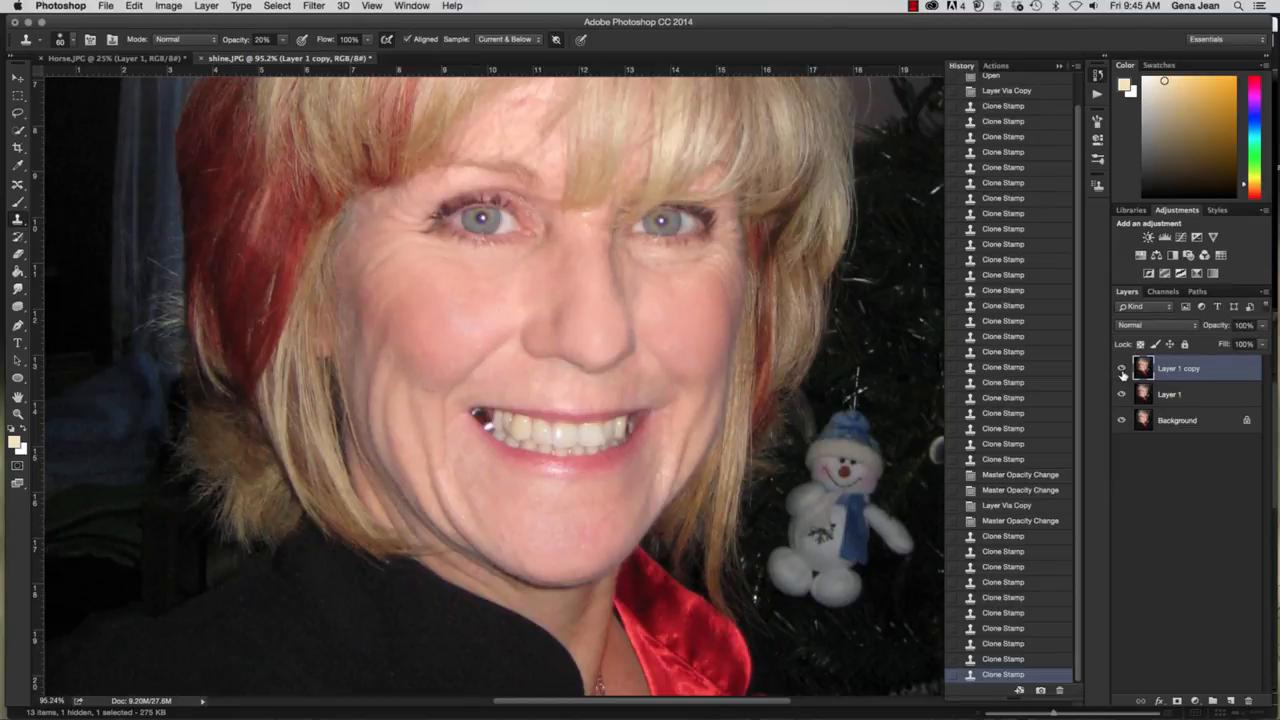
click(1121, 369)
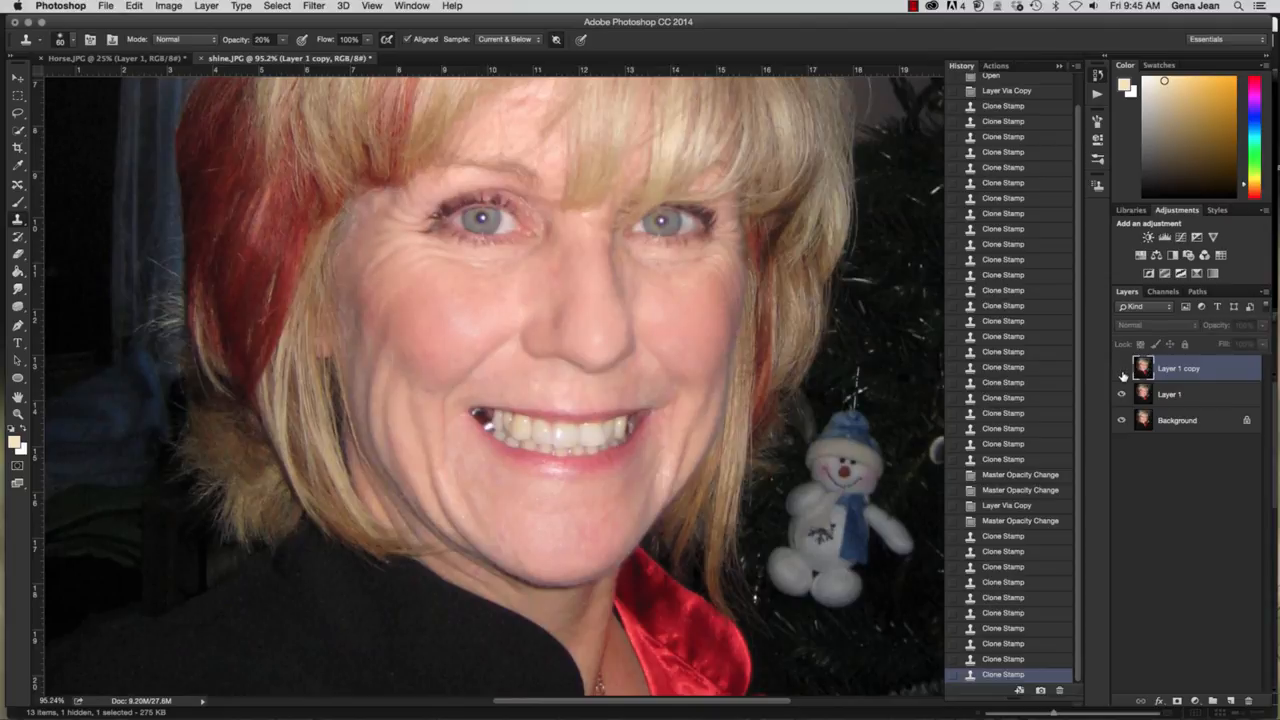
click(1121, 369)
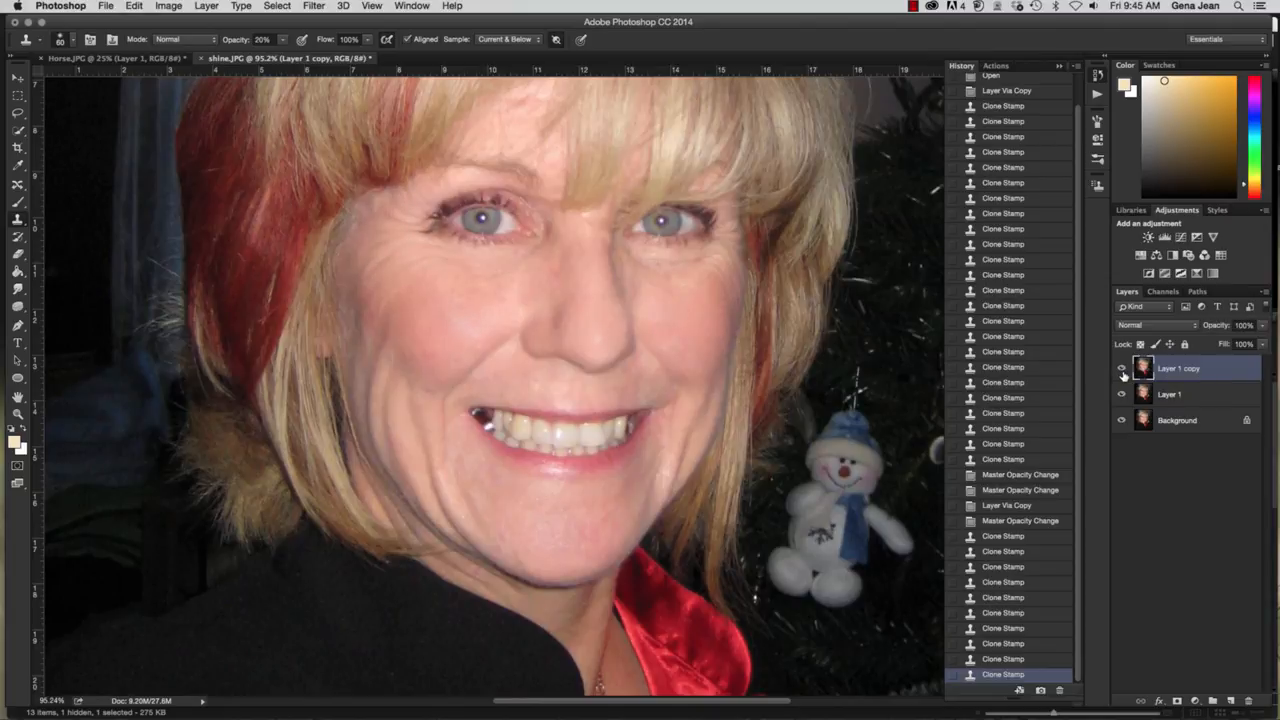
- Set Layer 1's opacity to 100%
click(1160, 394)
click(1262, 325)
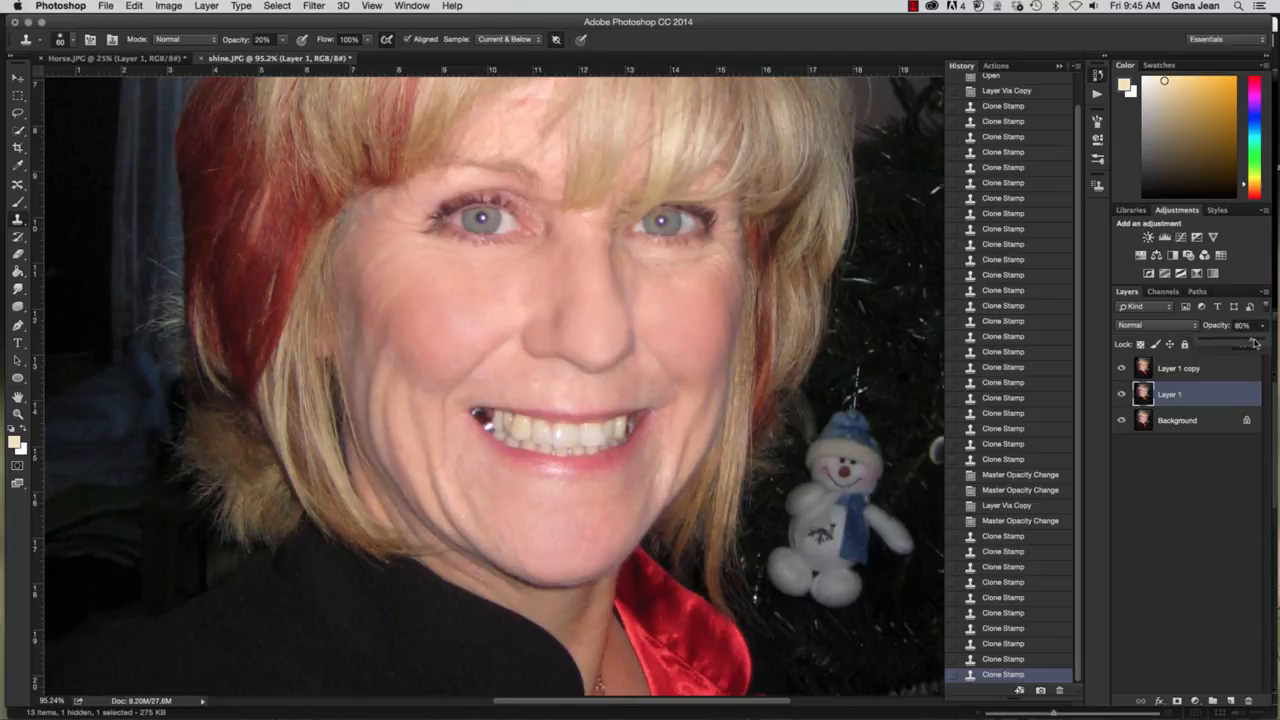
click(1272, 343)
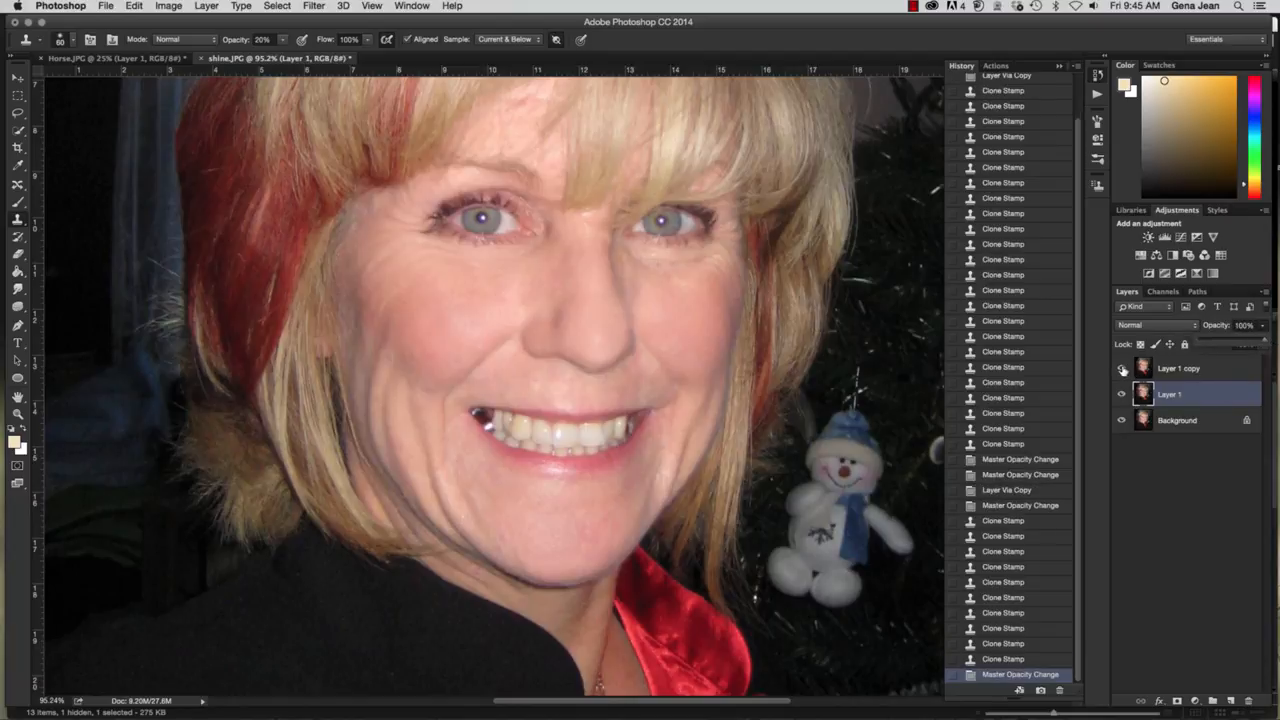
- Hide and show Layer 1 copy to compare its wrinkle retouching with the fully opaque Layer 1
click(1122, 369)
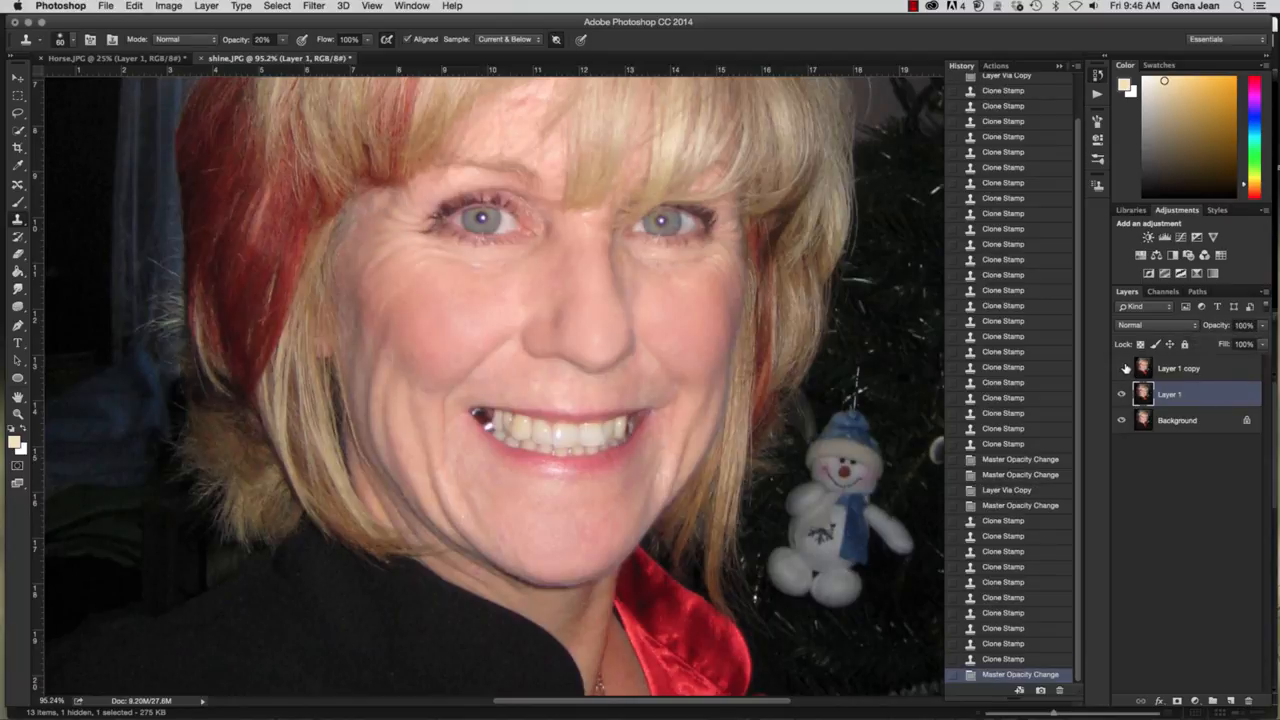
click(1122, 369)
click(1123, 369)
click(1122, 369)
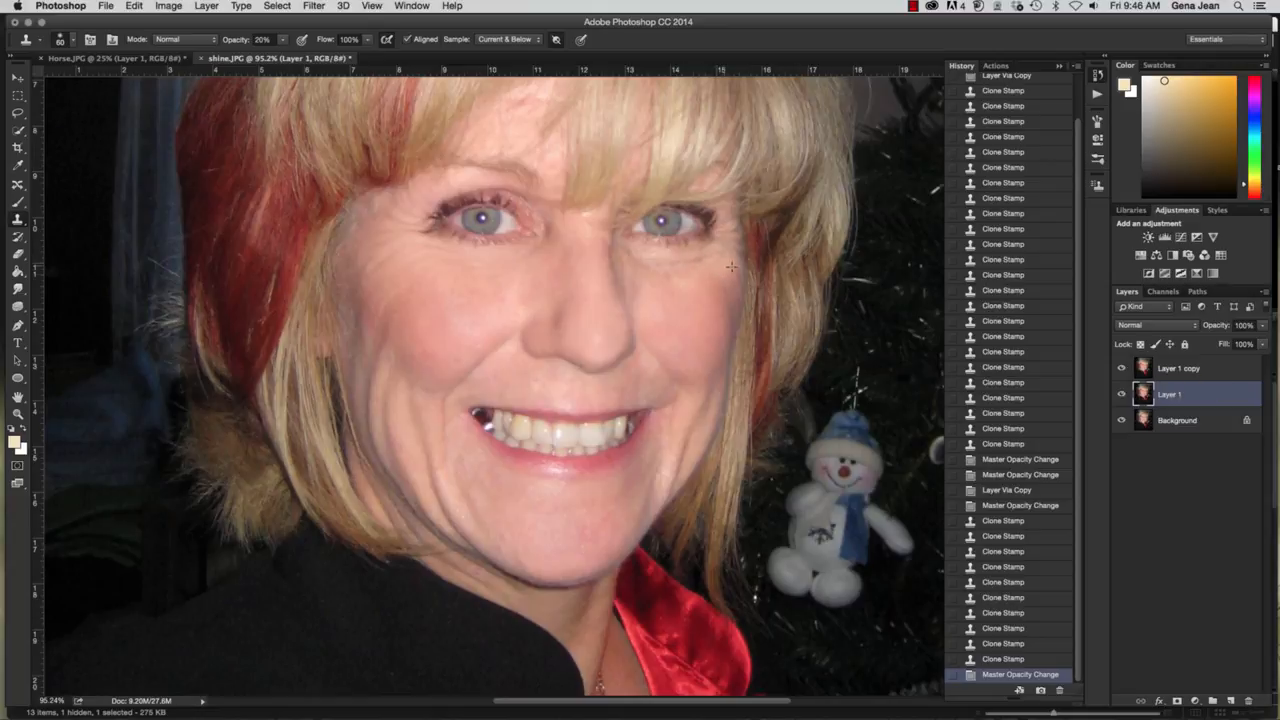
- On Layer 1 copy, clone smooth skin over the wrinkles beneath and outside the eye at the image's right
click(1235, 373)
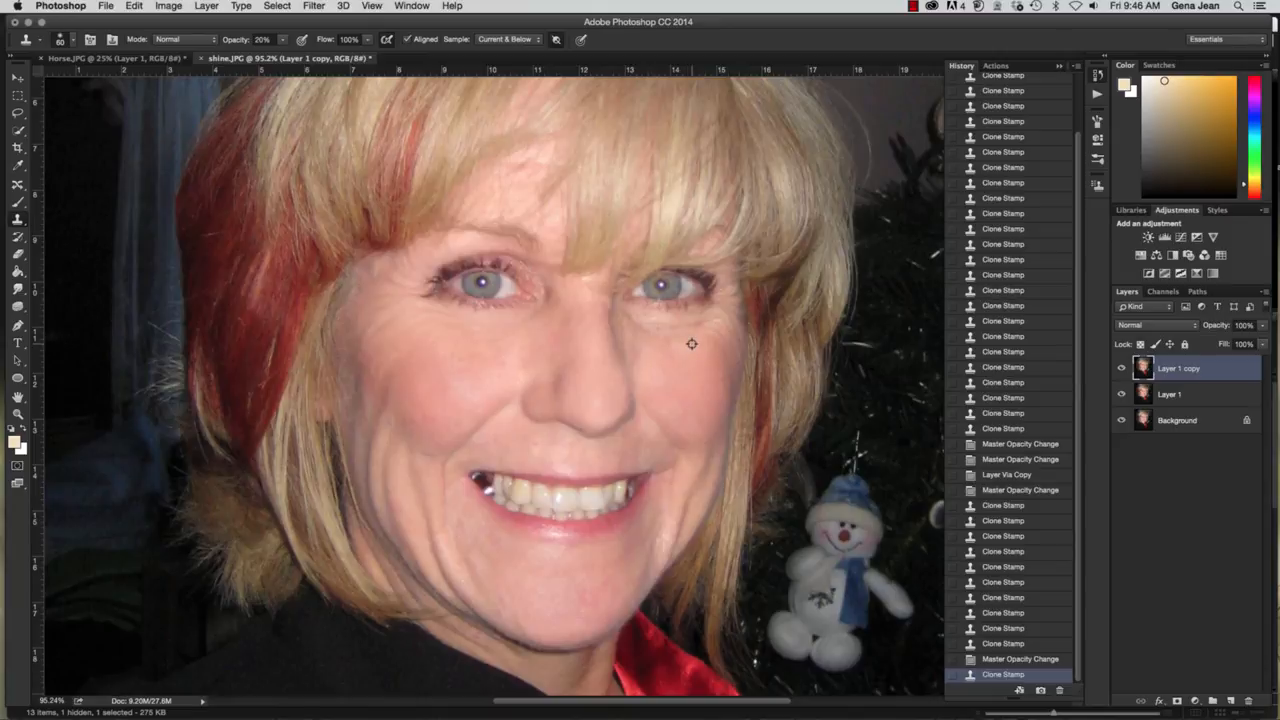
scroll(689, 345, down, 1)
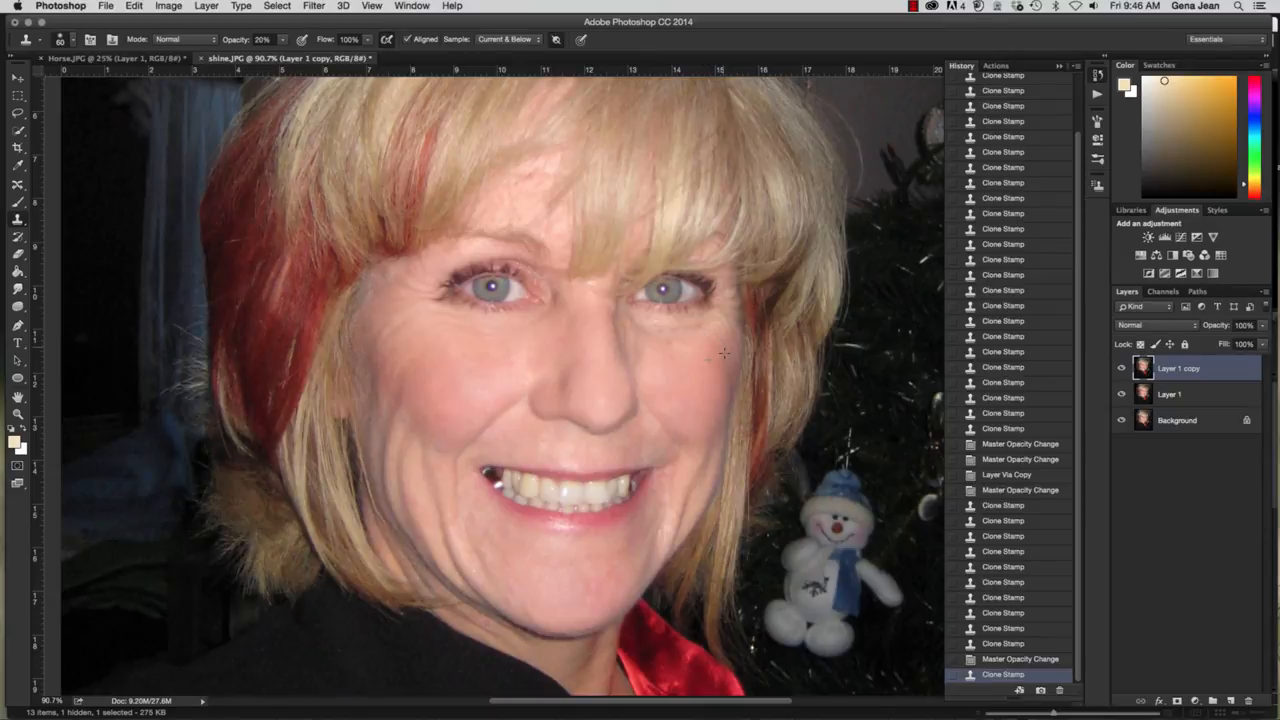
click(725, 367)
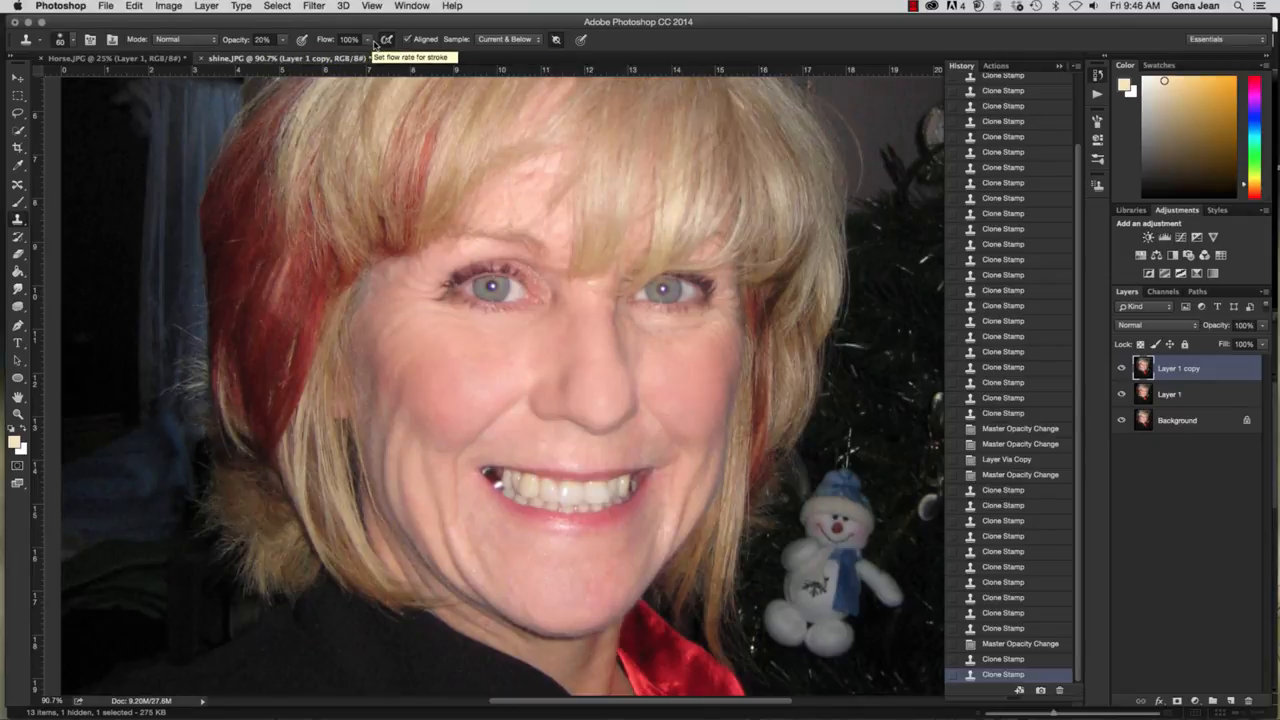
click(723, 340)
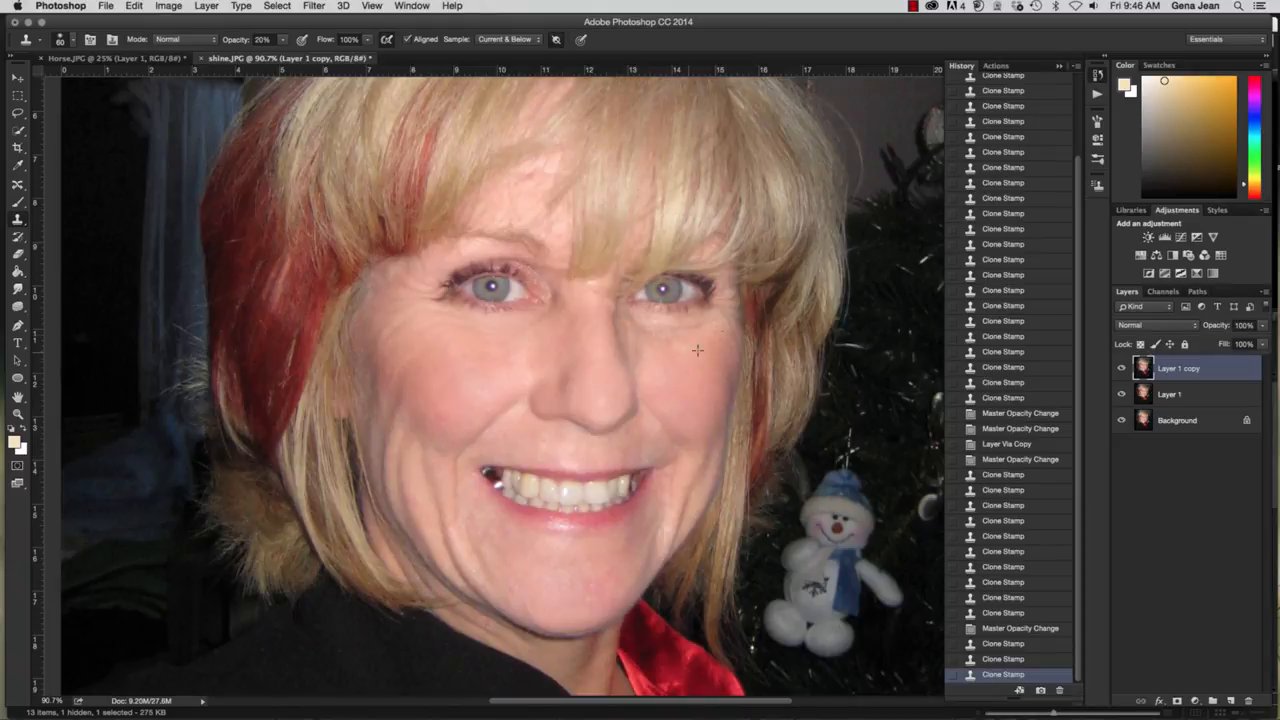
click(733, 342)
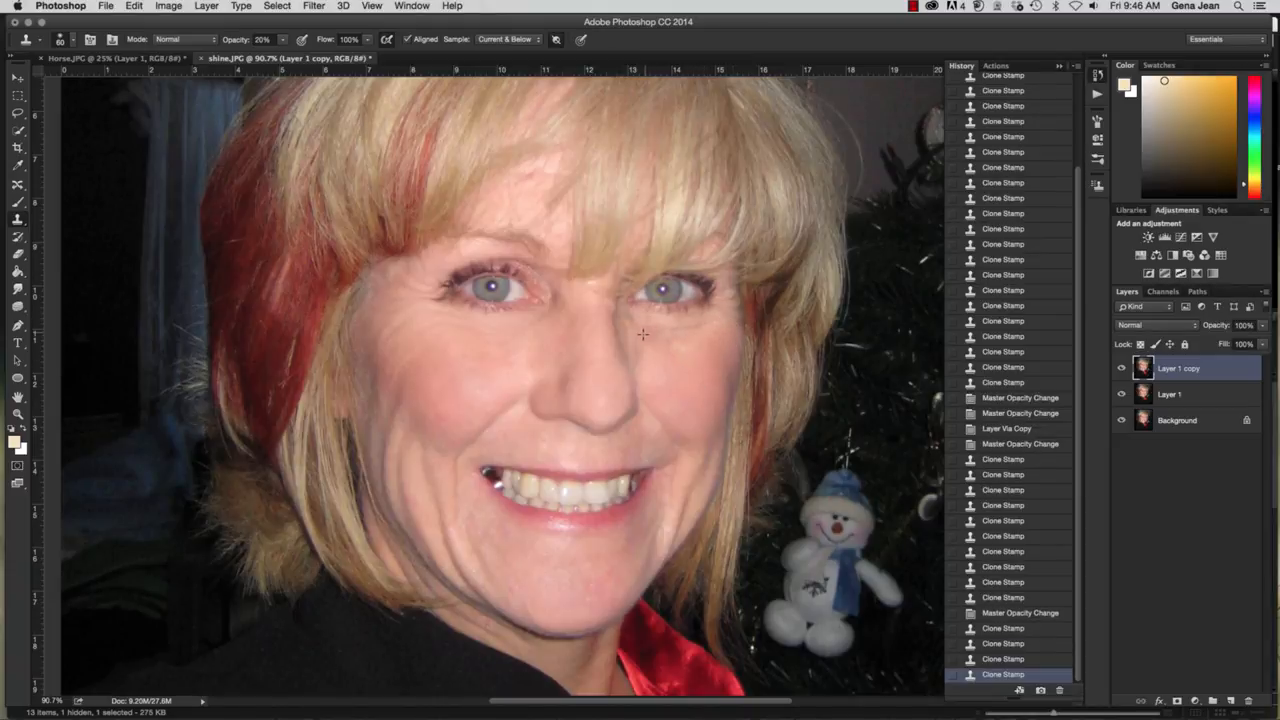
click(692, 352)
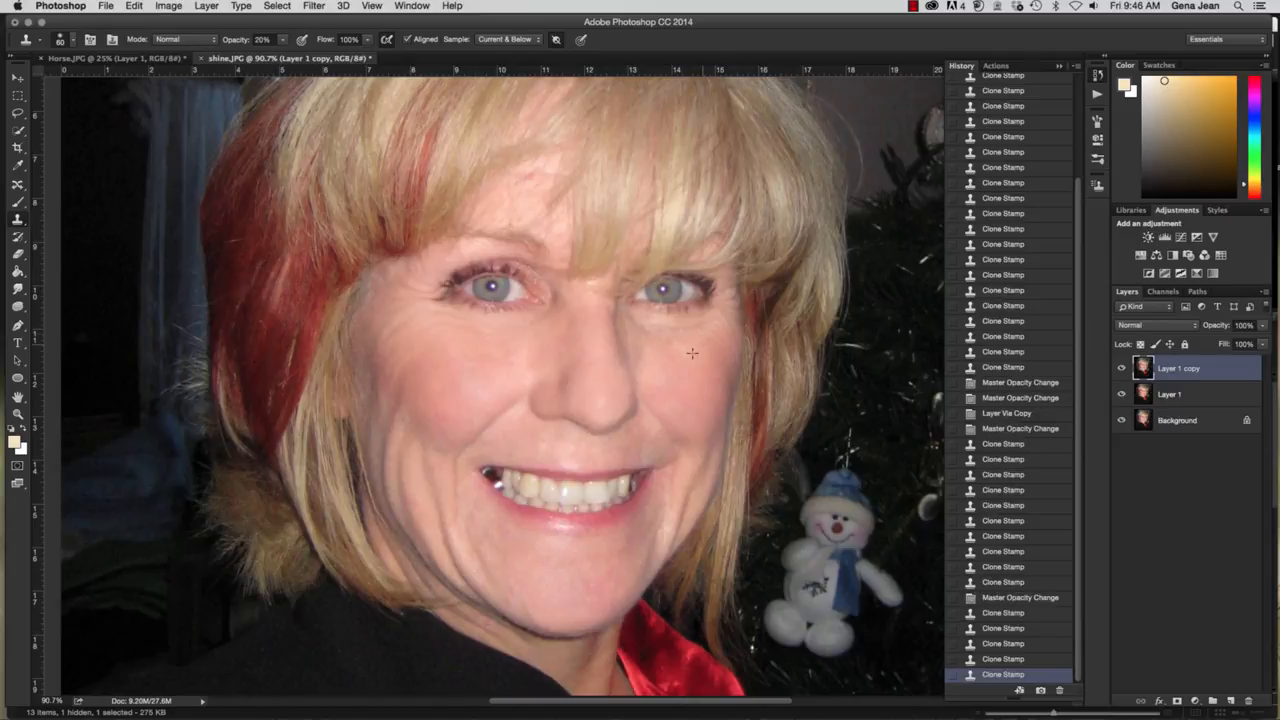
click(707, 335)
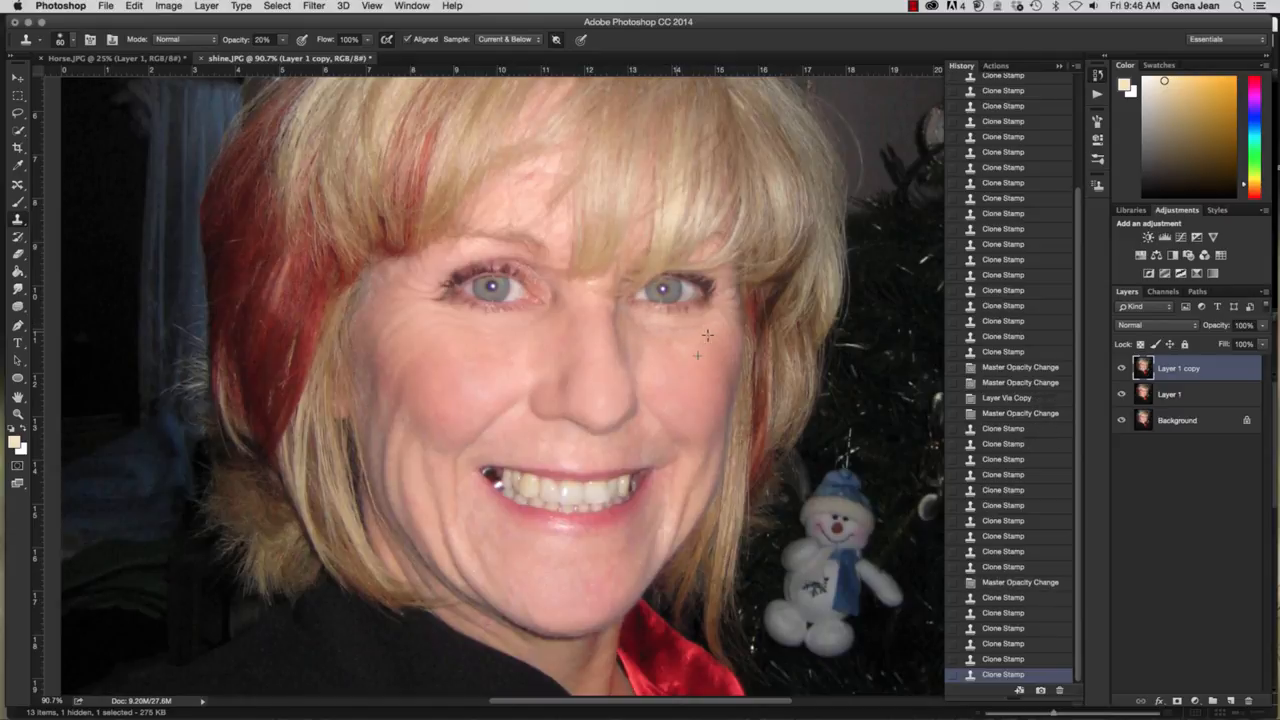
click(662, 331)
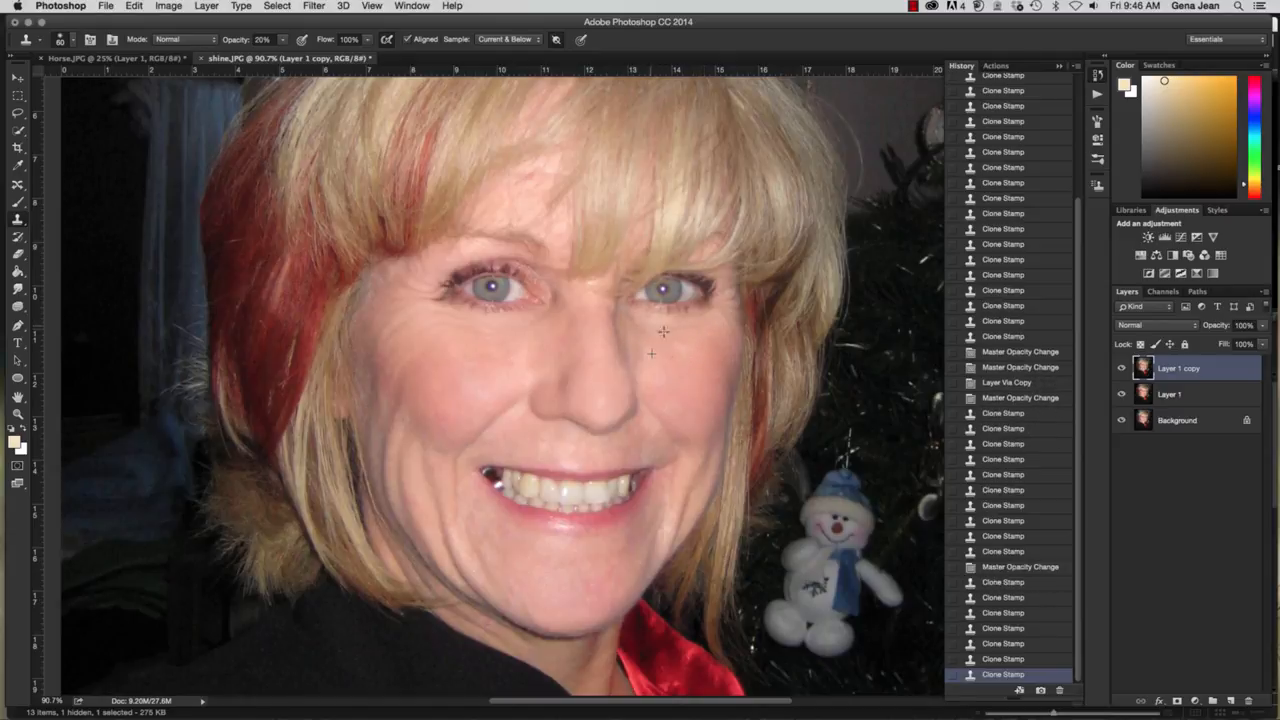
click(638, 351)
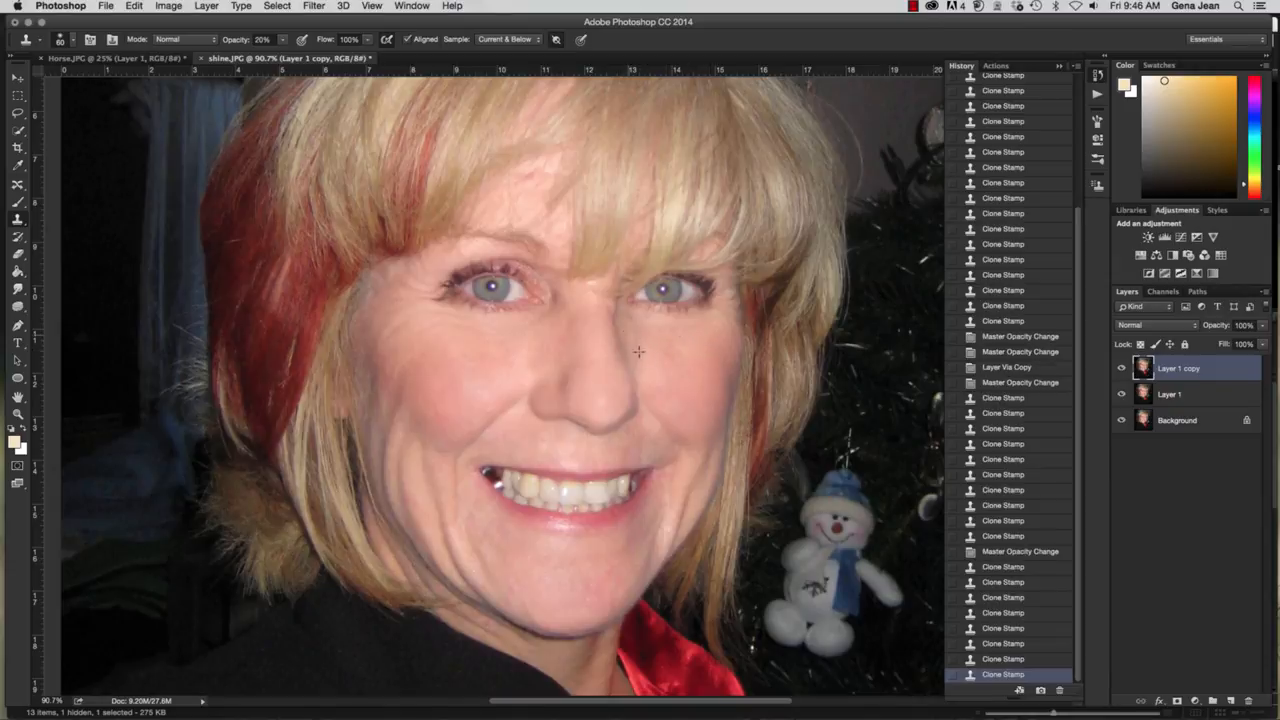
click(660, 377)
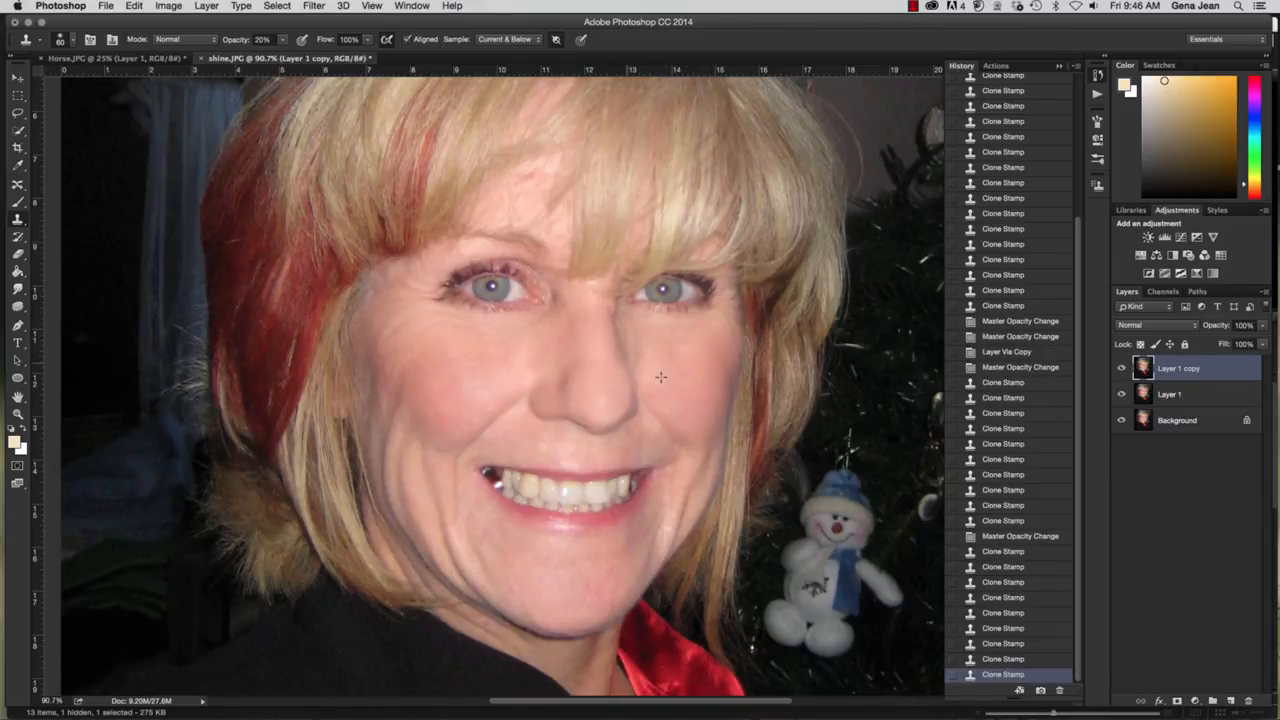
click(715, 322)
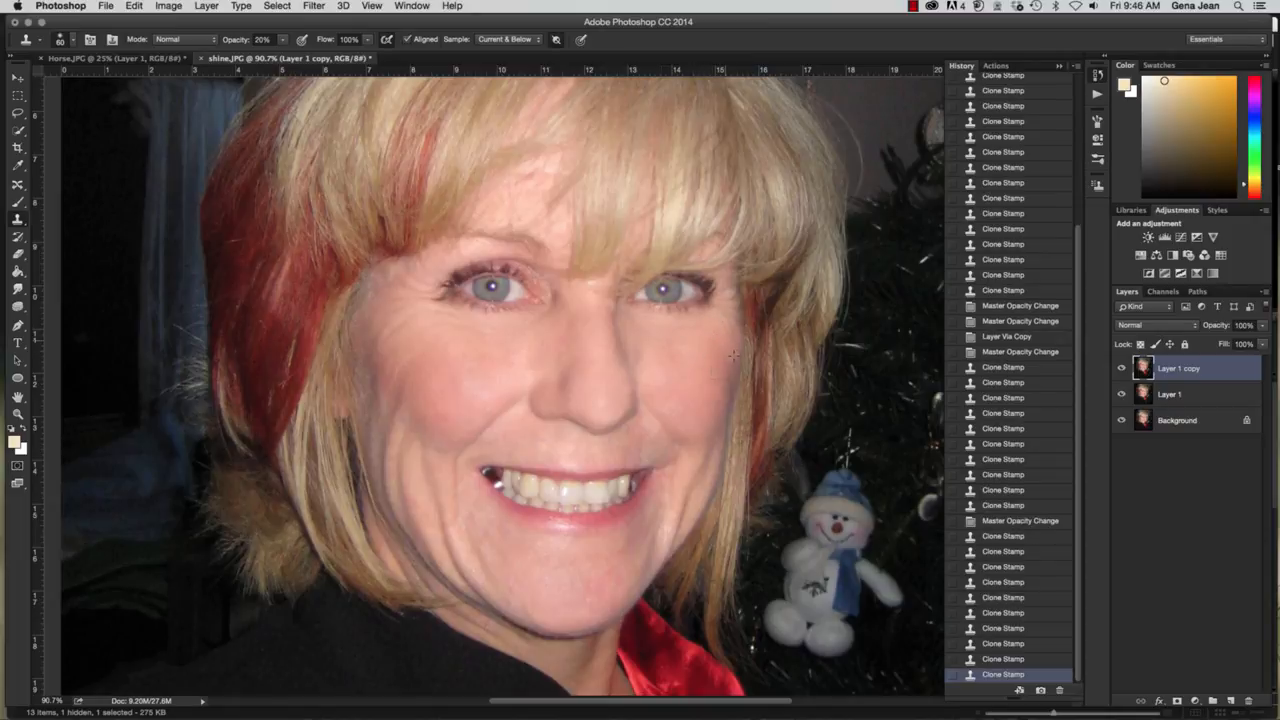
click(698, 333)
click(713, 340)
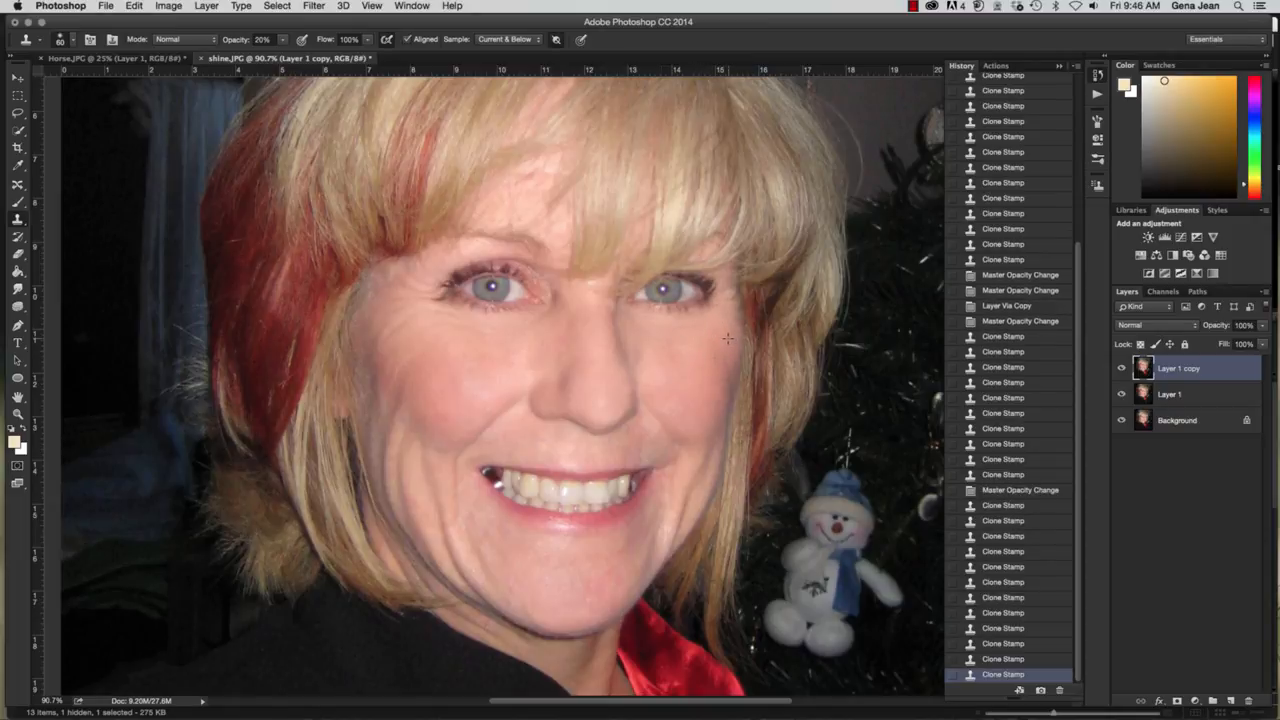
click(722, 292)
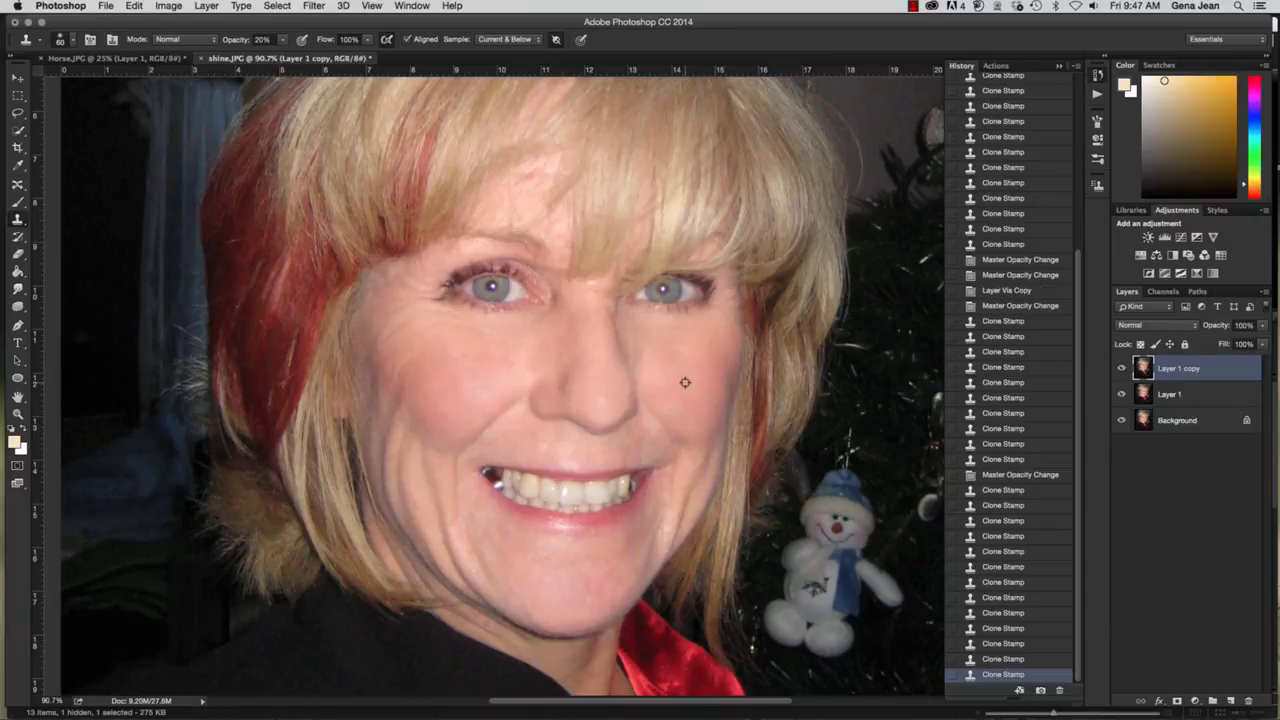
- Clone smooth skin over the smile lines on both cheeks and the outer cheek lines at the image's left
click(668, 435)
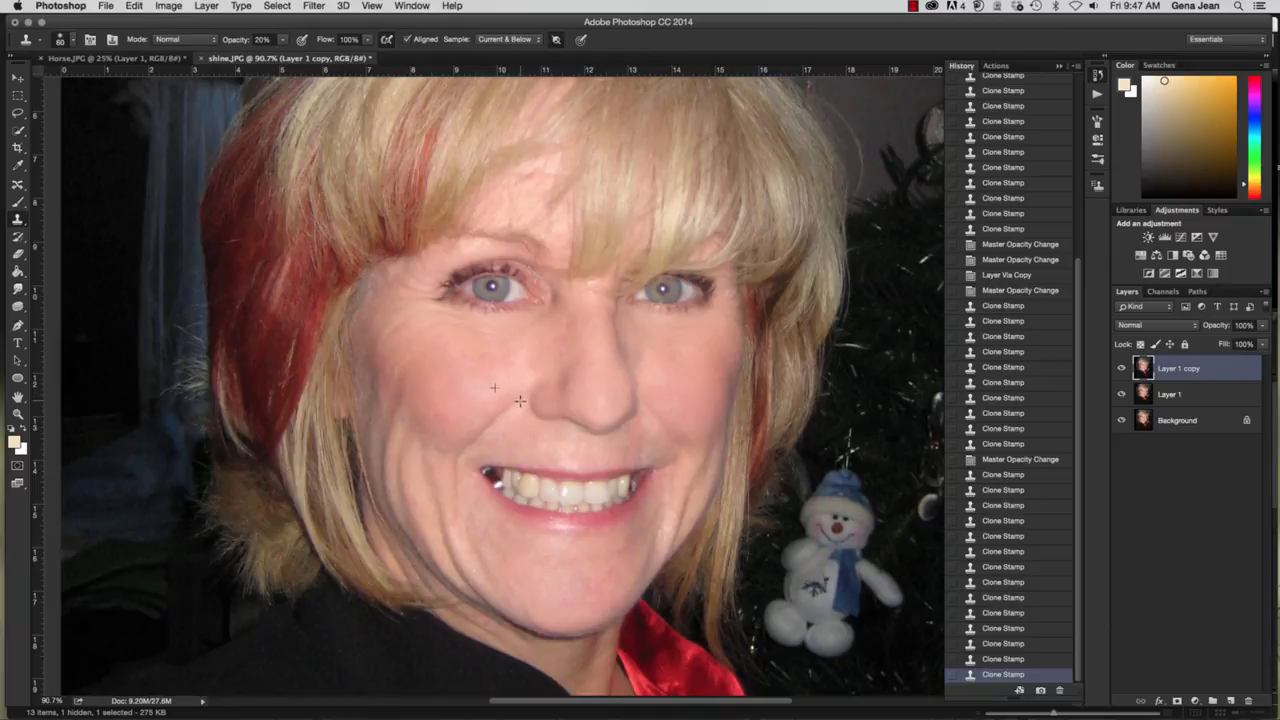
click(467, 449)
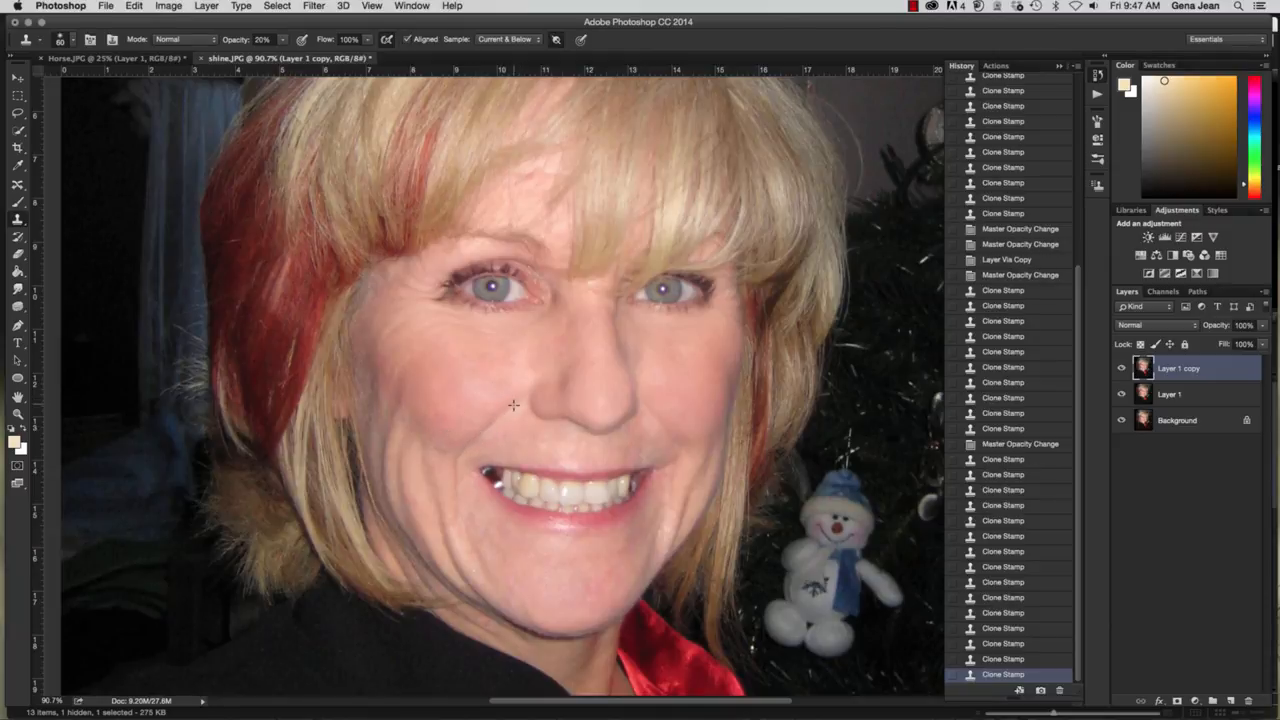
click(463, 454)
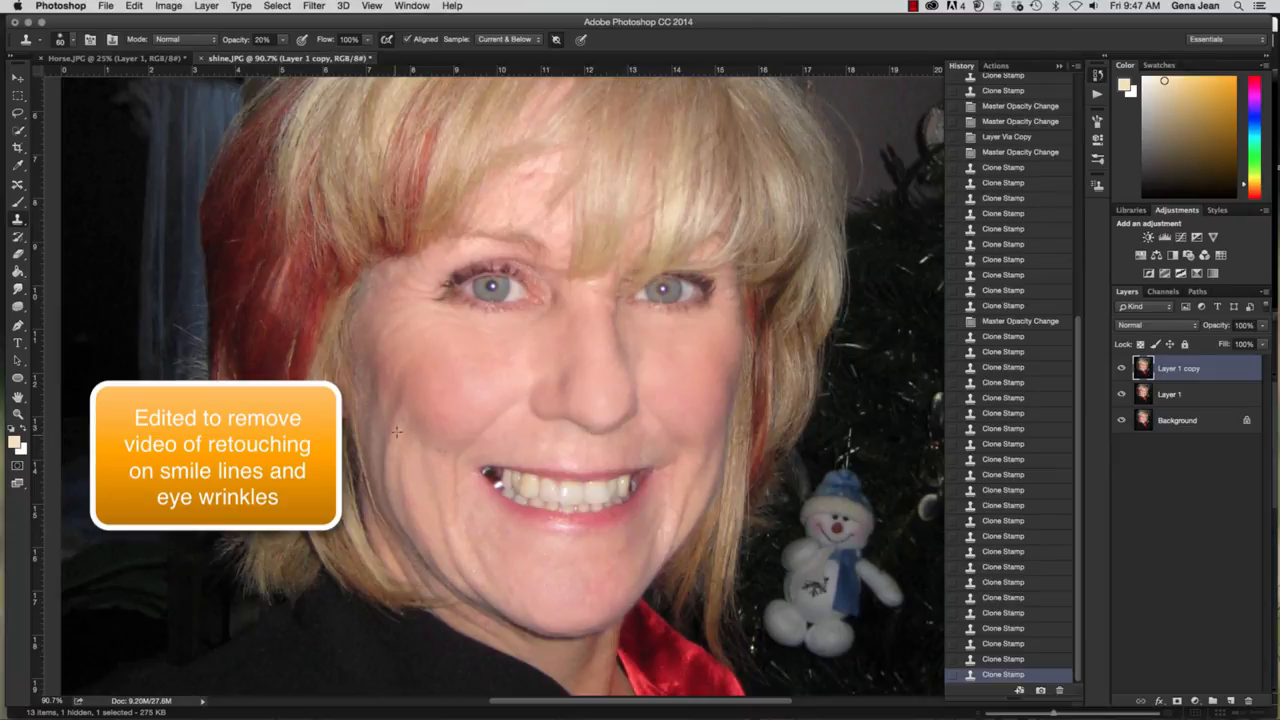
click(389, 411)
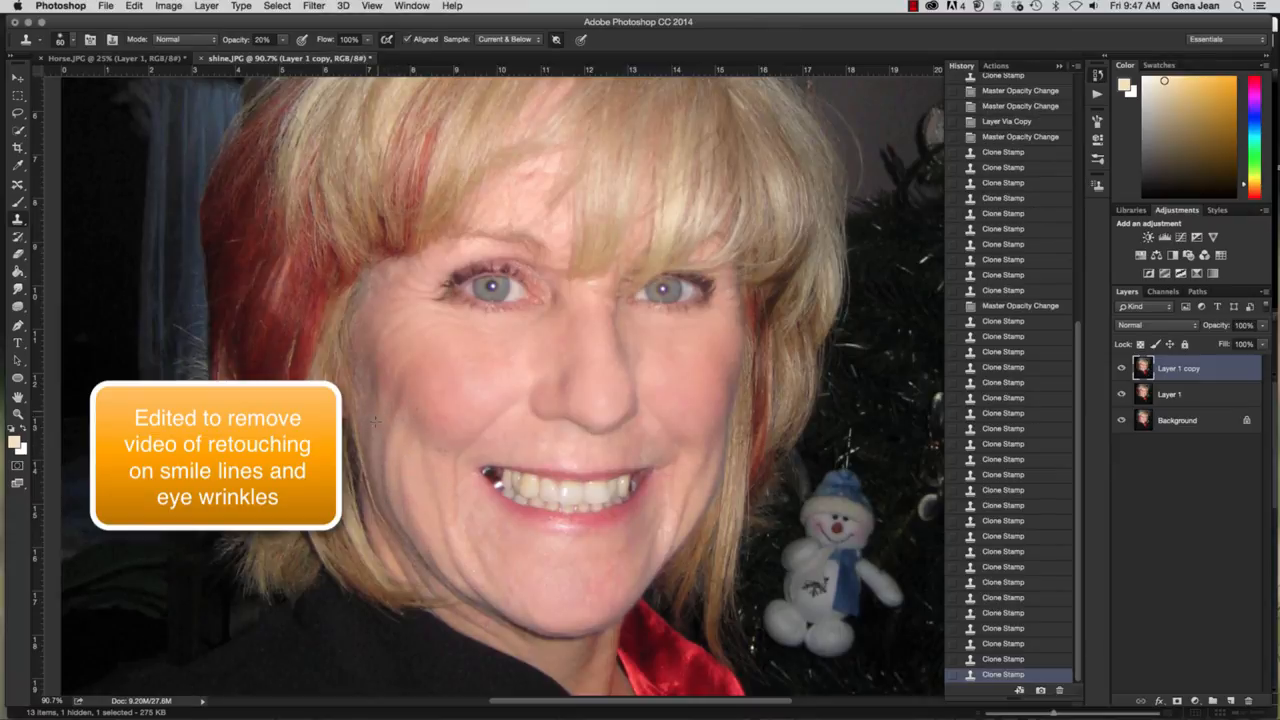
click(390, 464)
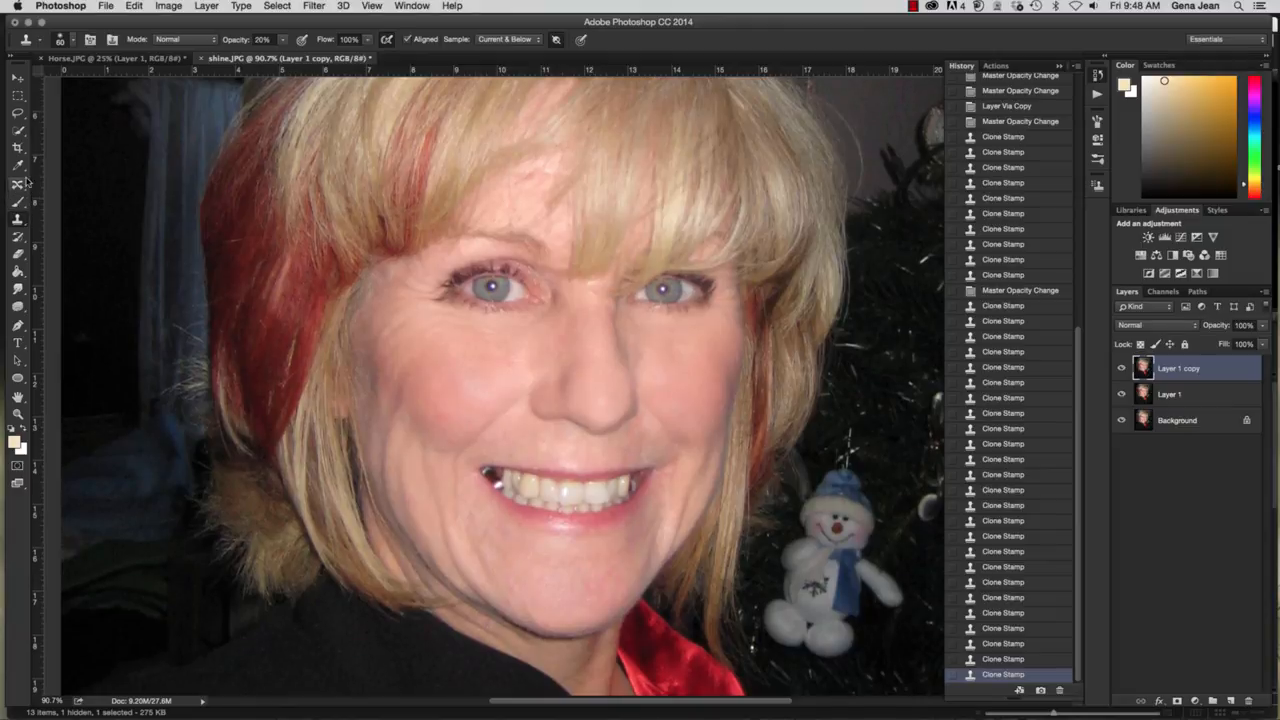
- Heal the blemishes on the chin and jaw using the Content-Aware Spot Healing Brush at size 35
click(18, 218)
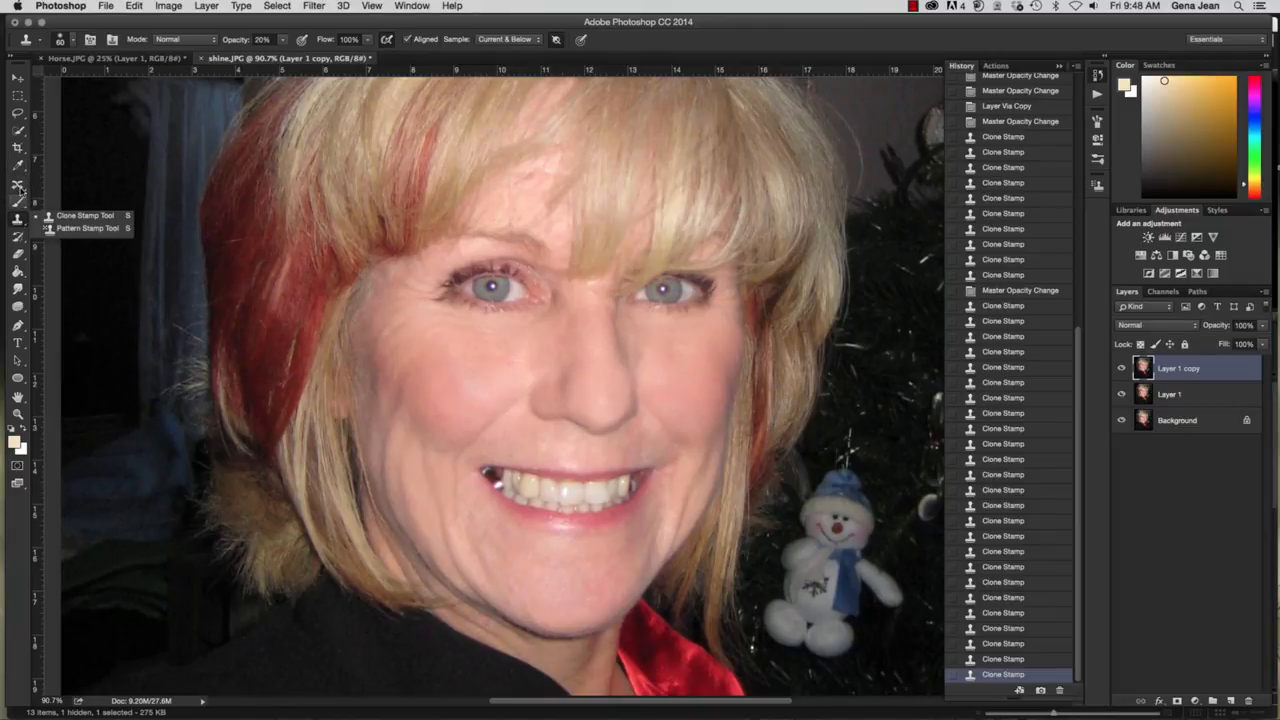
click(18, 186)
click(75, 181)
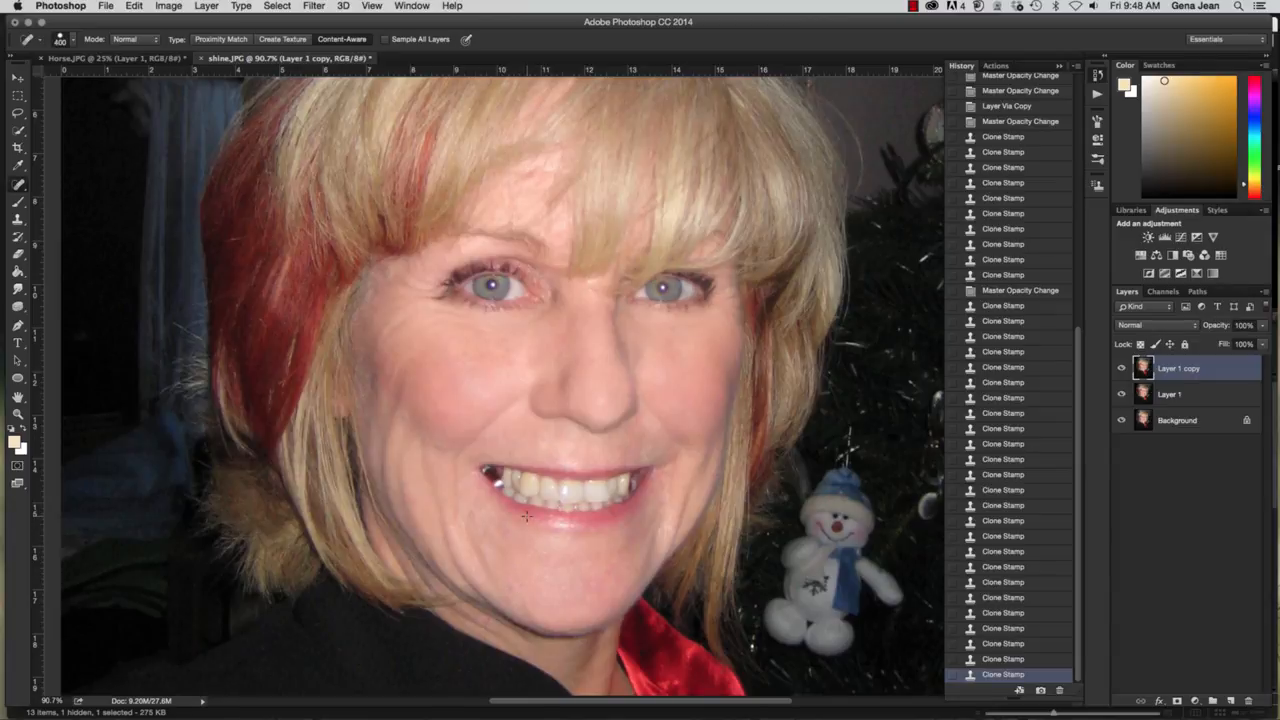
key(bracketleft)
key(bracketleft)
key(bracketleft)
key(bracketleft)
click(548, 552)
key(bracketleft)
click(478, 585)
drag(506, 604, 507, 598)
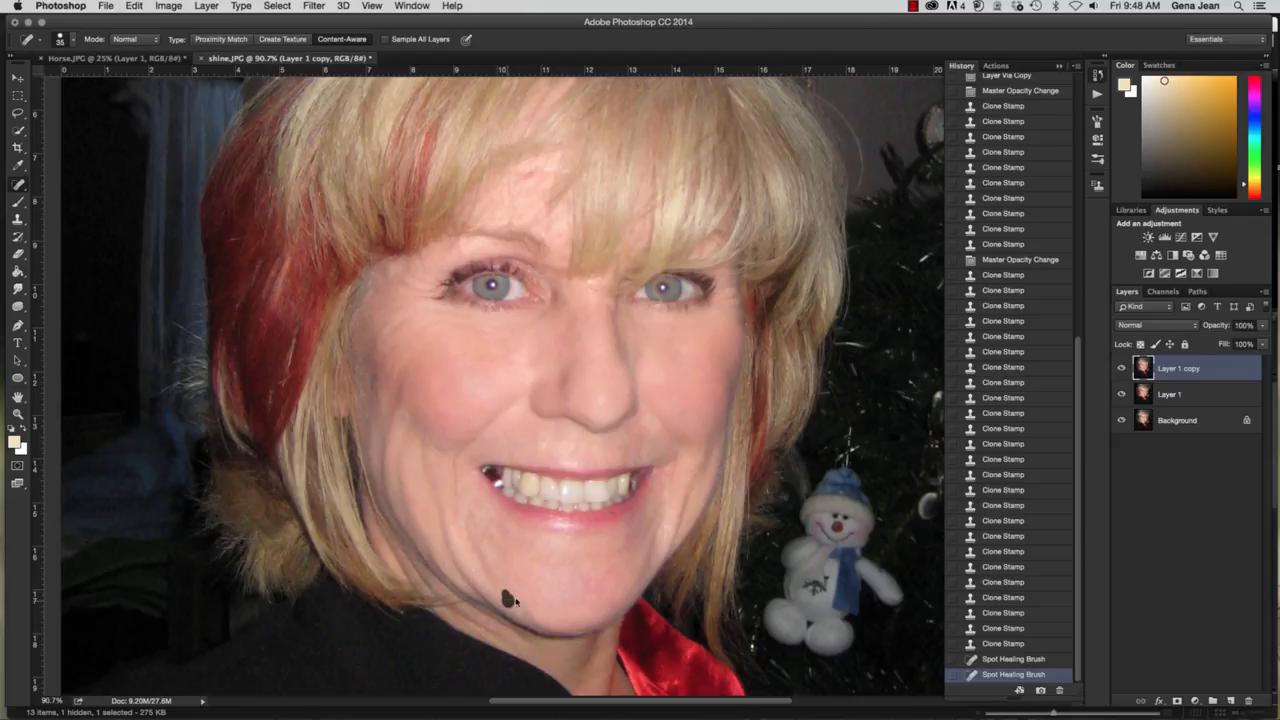
click(590, 588)
click(602, 590)
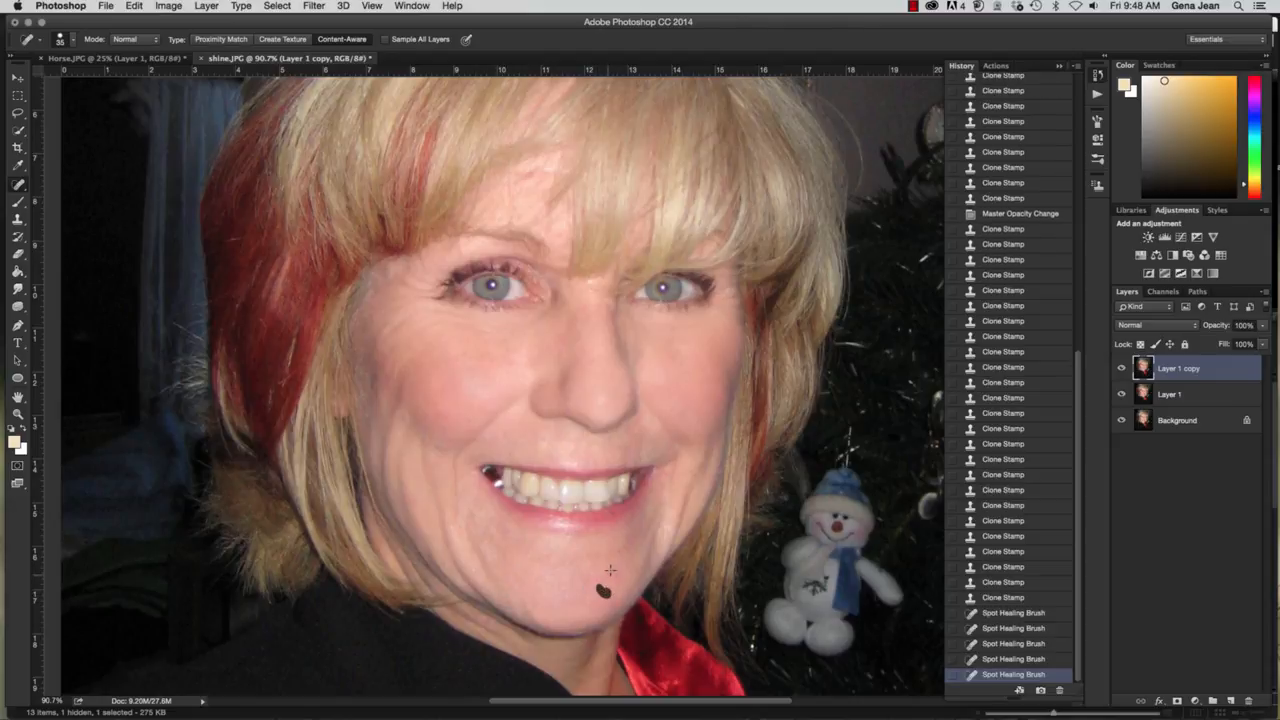
- Heal the lines and uneven skin beside and below both corners of the mouth
click(660, 530)
click(668, 514)
click(665, 496)
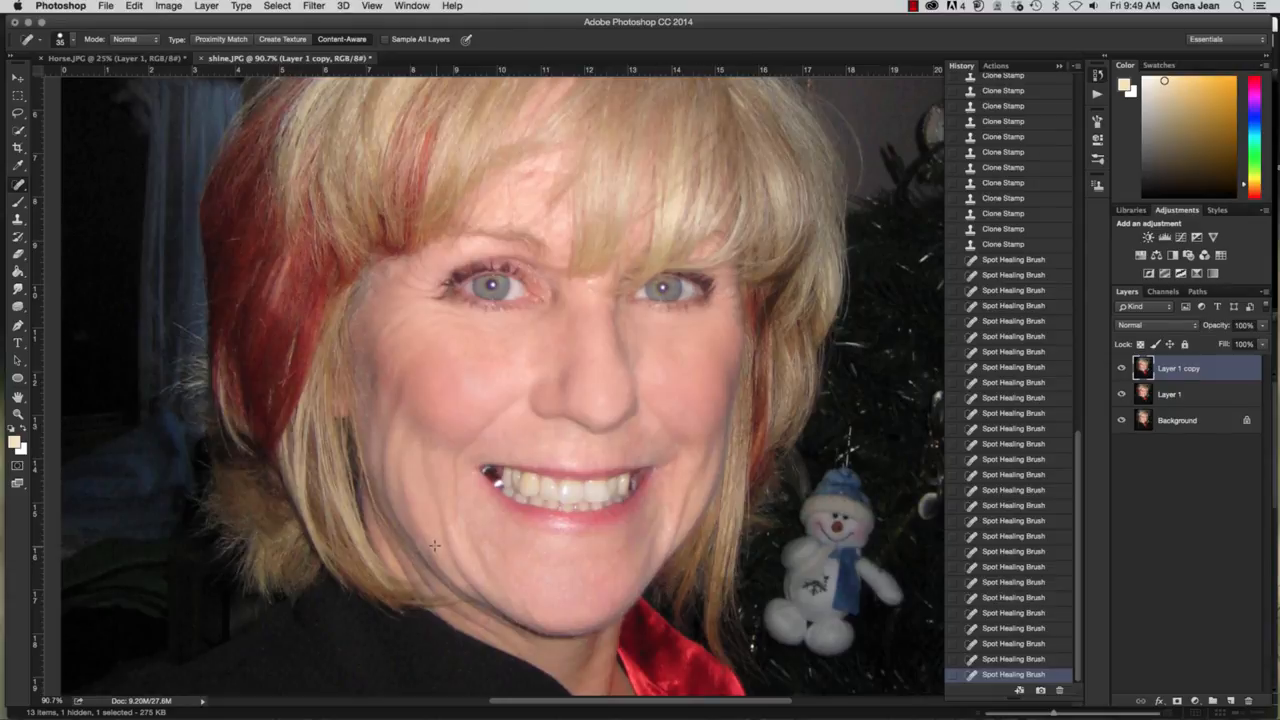
mouse_move(494, 542)
mouse_down()
mouse_move(470, 524)
mouse_move(494, 558)
mouse_up()
drag(470, 480, 476, 516)
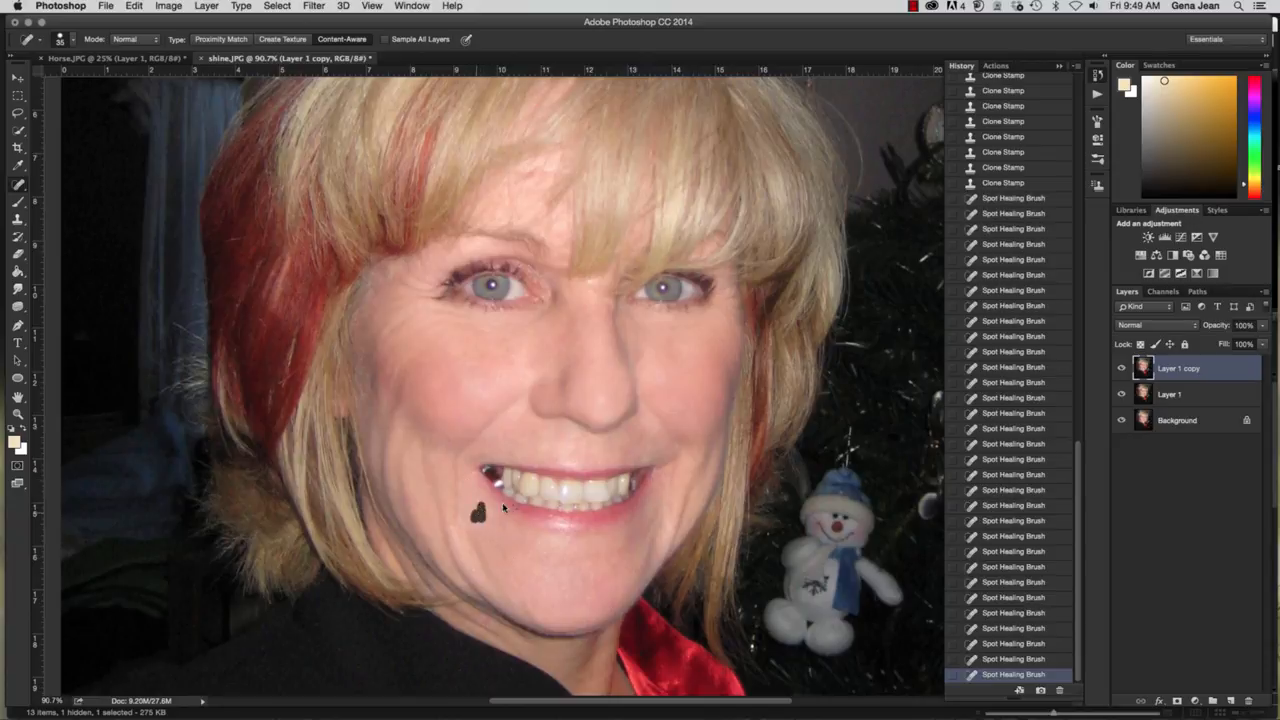
- Group Layer 1 and Layer 1 copy into a new layer group named RETOUCHING
shift+click(1212, 398)
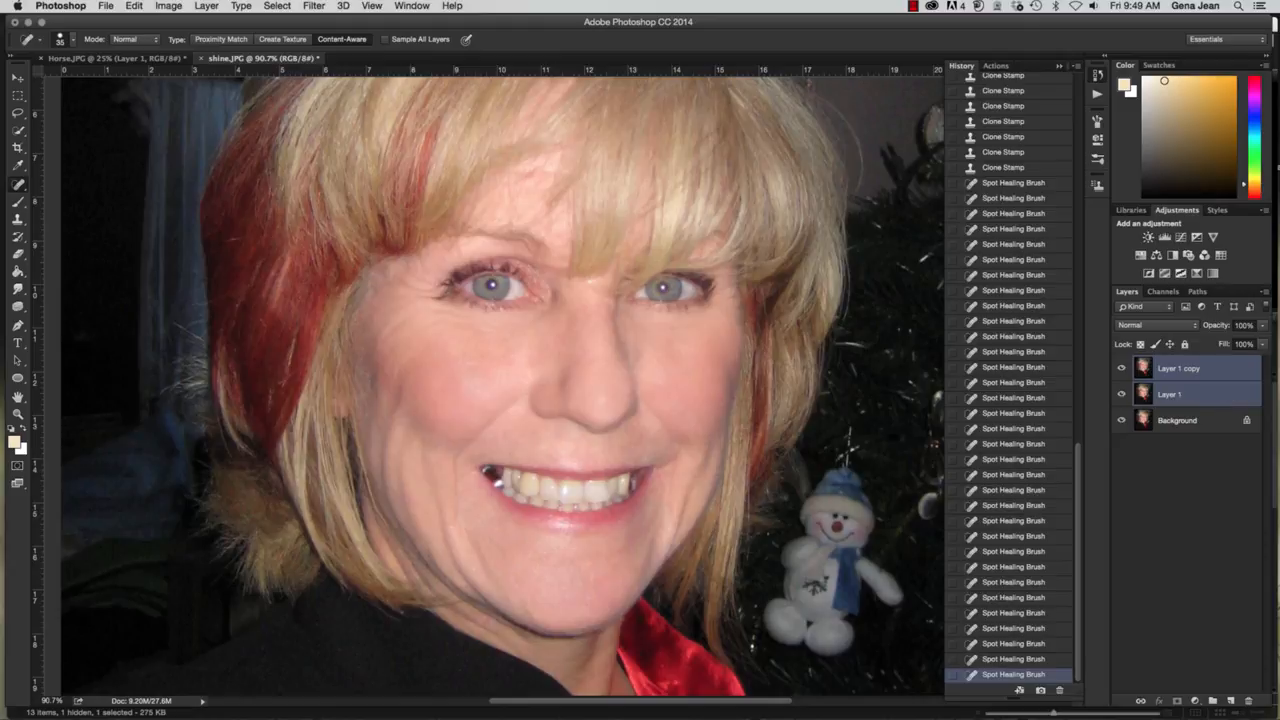
click(1264, 292)
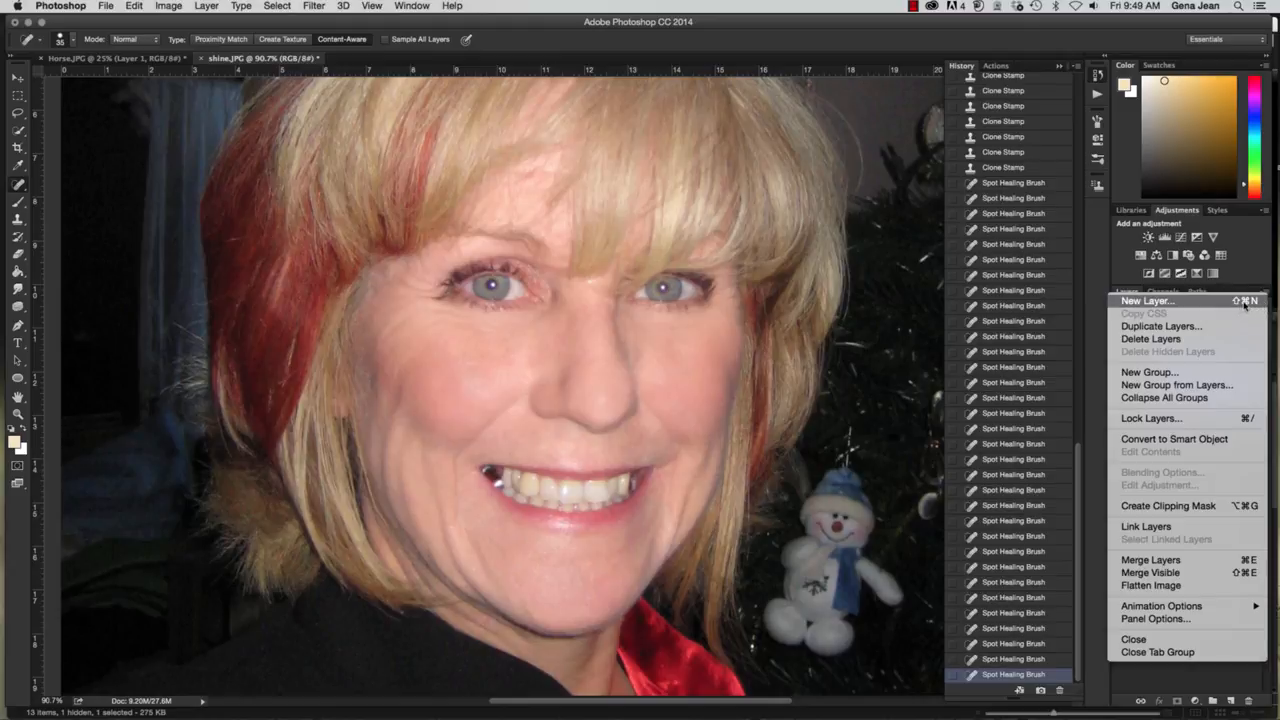
click(1174, 388)
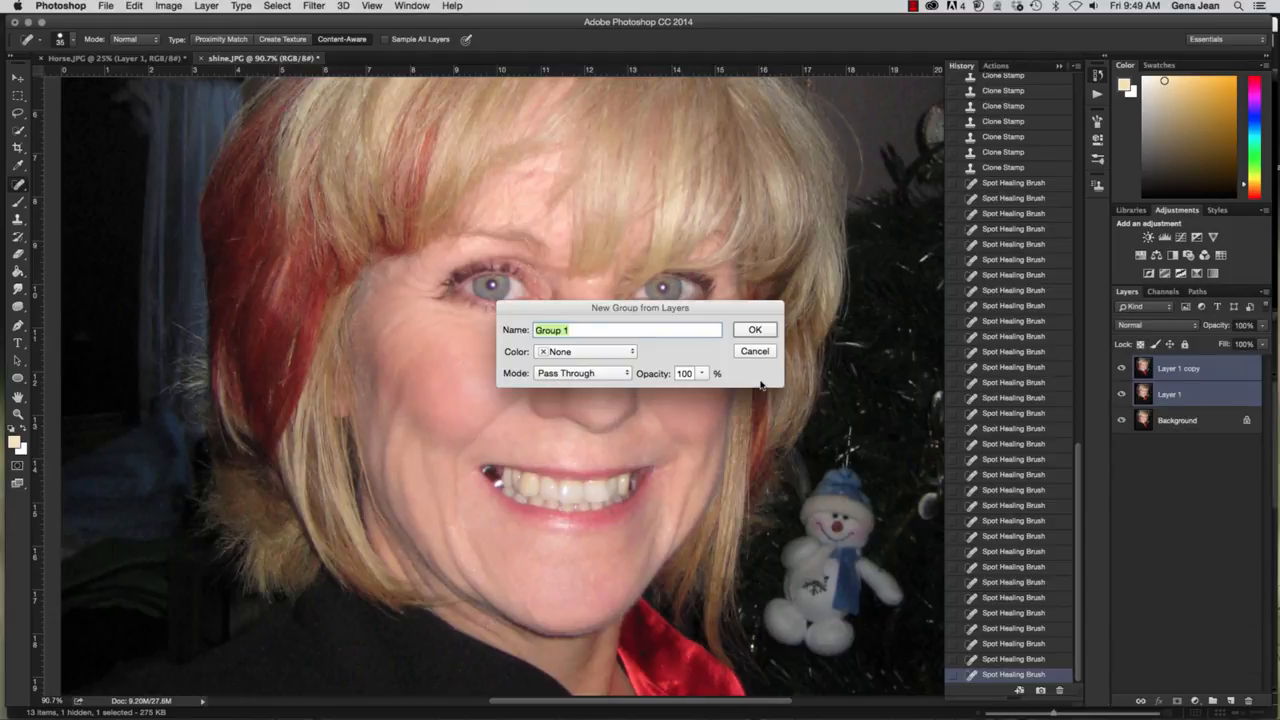
text(RETOUCHING)
click(756, 330)
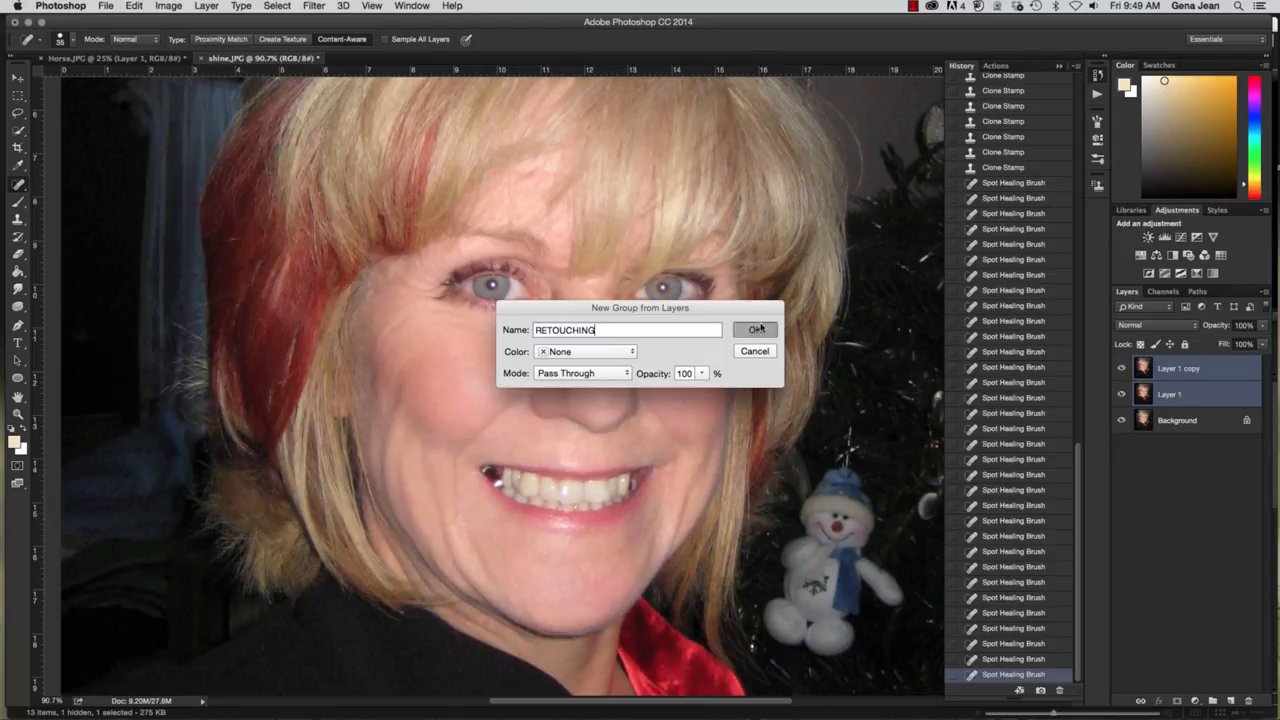
- Toggle the RETOUCHING group's visibility repeatedly to compare the original portrait with the retouched one
click(1121, 363)
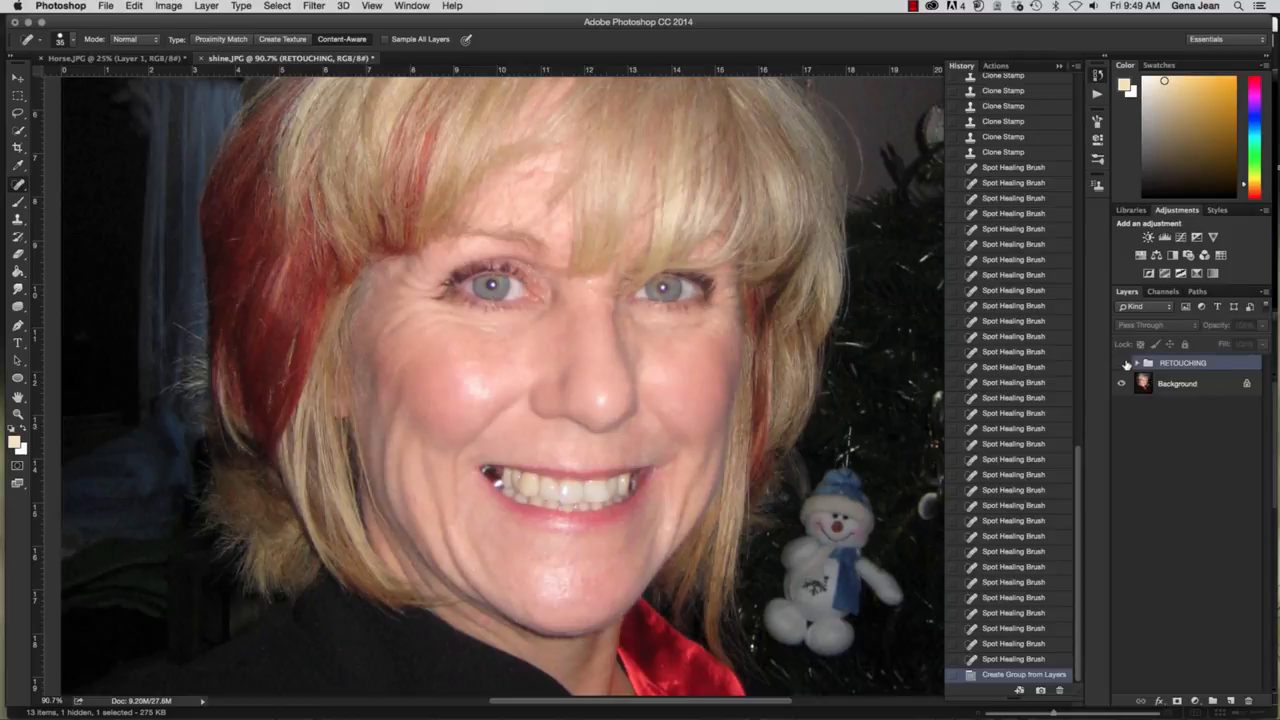
click(1121, 364)
click(1121, 363)
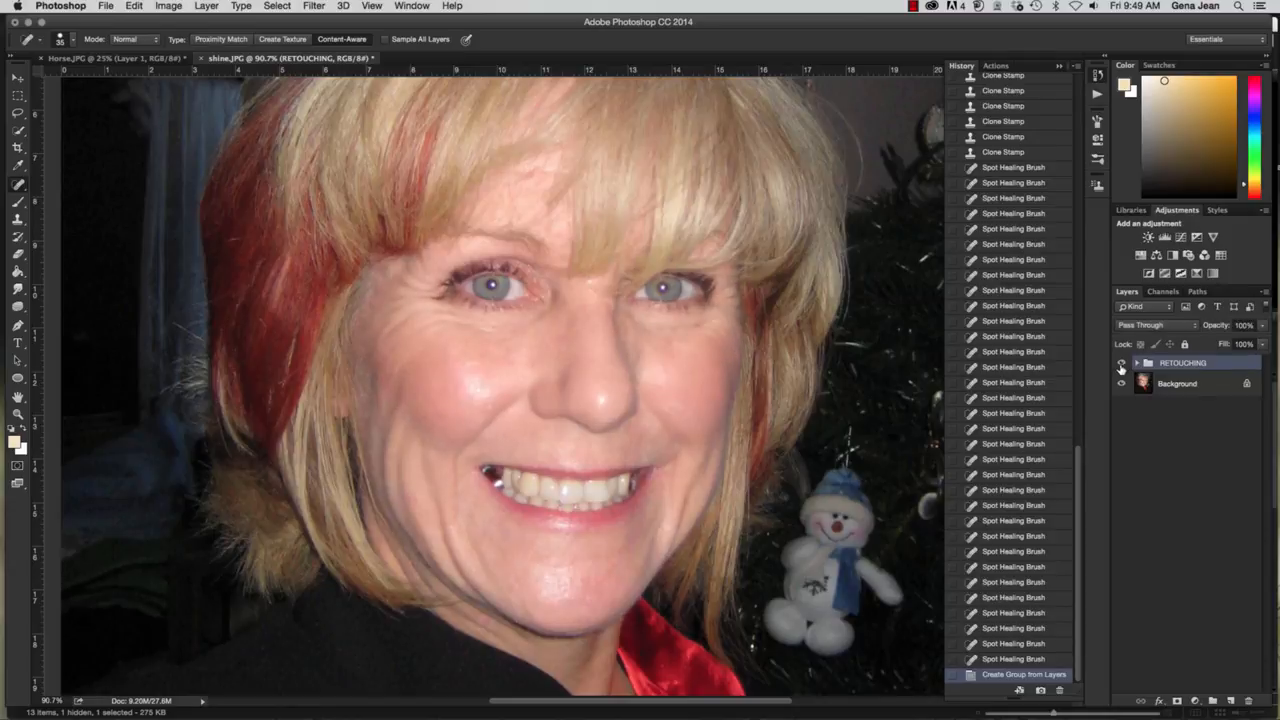
click(1120, 365)
click(1121, 364)
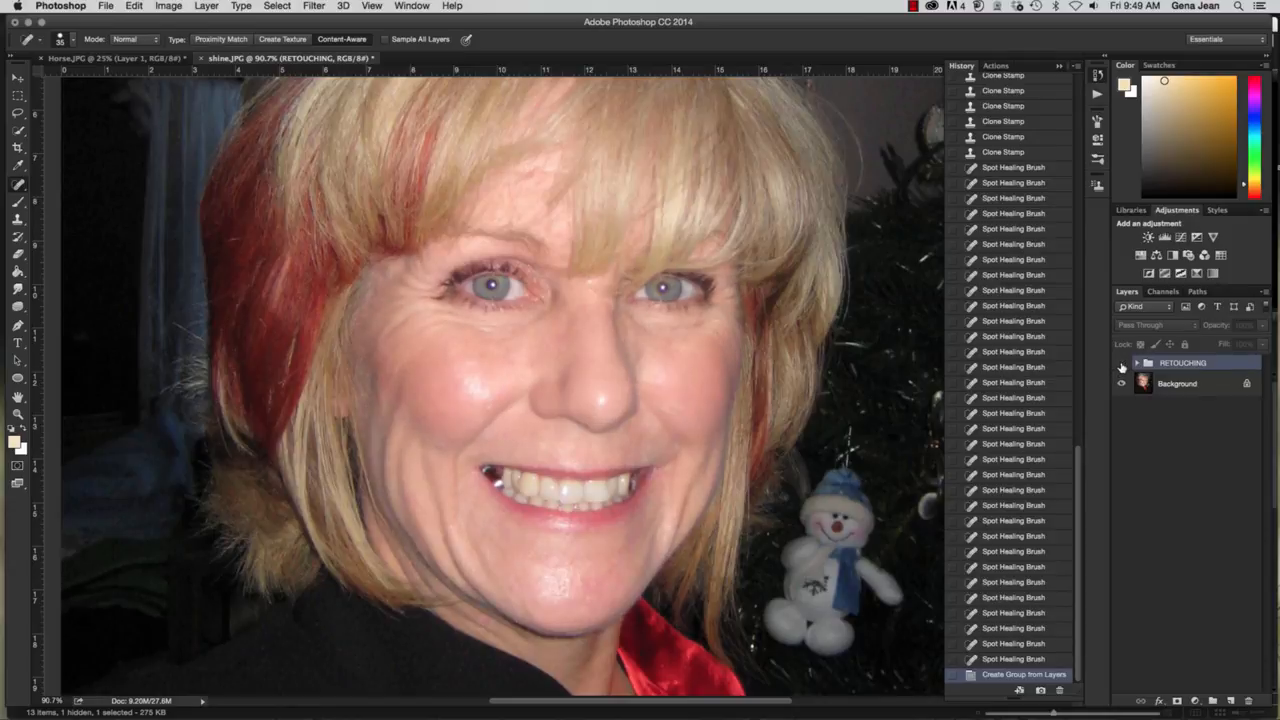
click(1121, 364)
click(1121, 364)
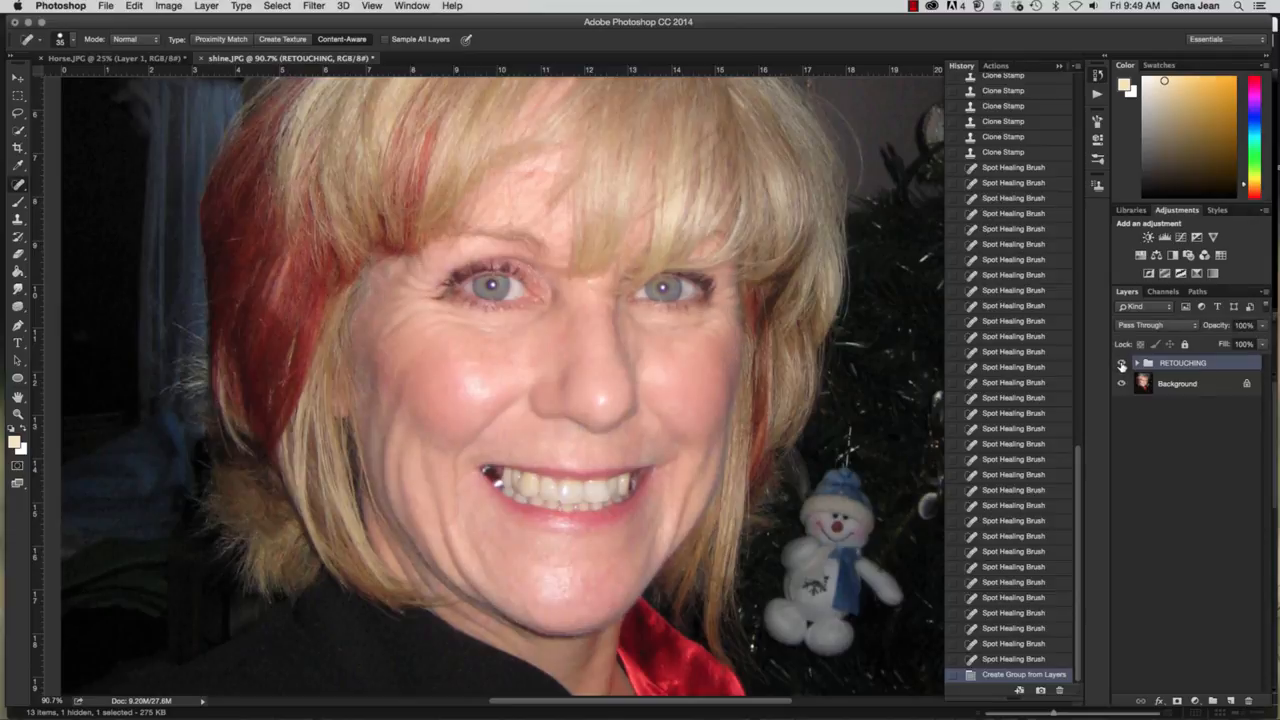
click(1121, 364)
click(1121, 364)
click(1121, 364)
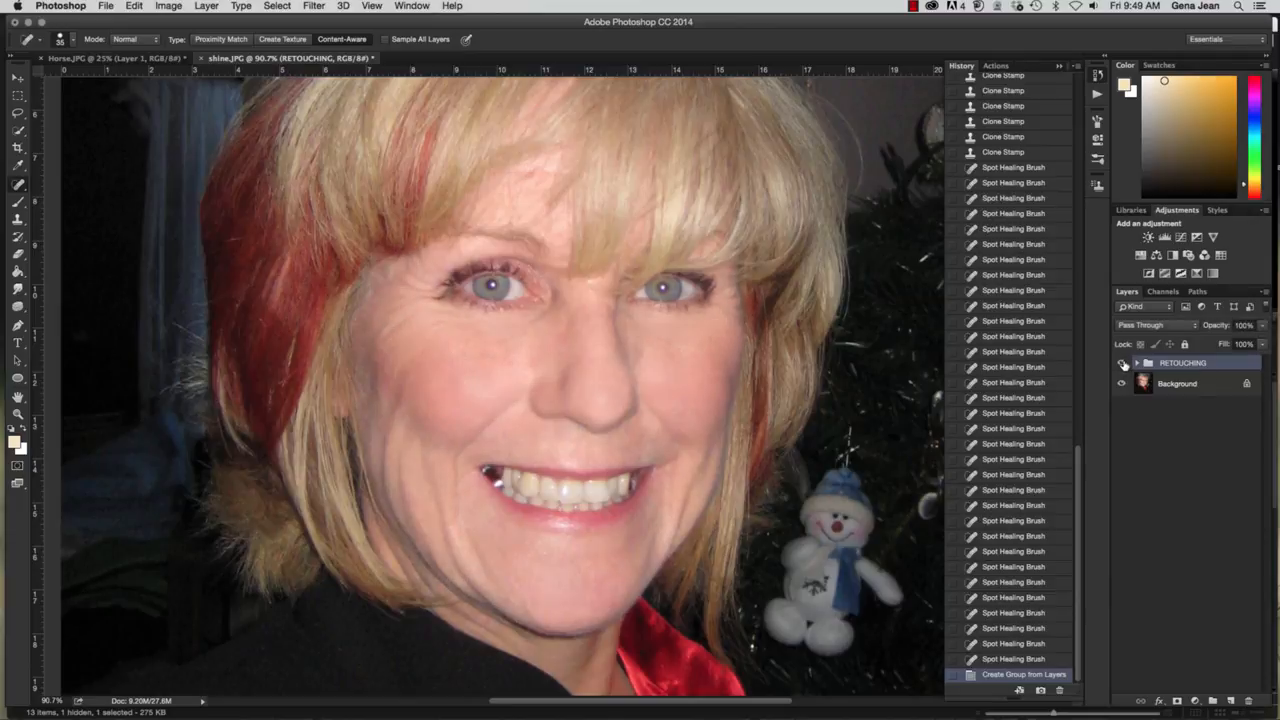
- On Layer 1 copy inside the RETOUCHING group, heal the remaining lines beside and below the mouth corner at the image's right
click(671, 501)
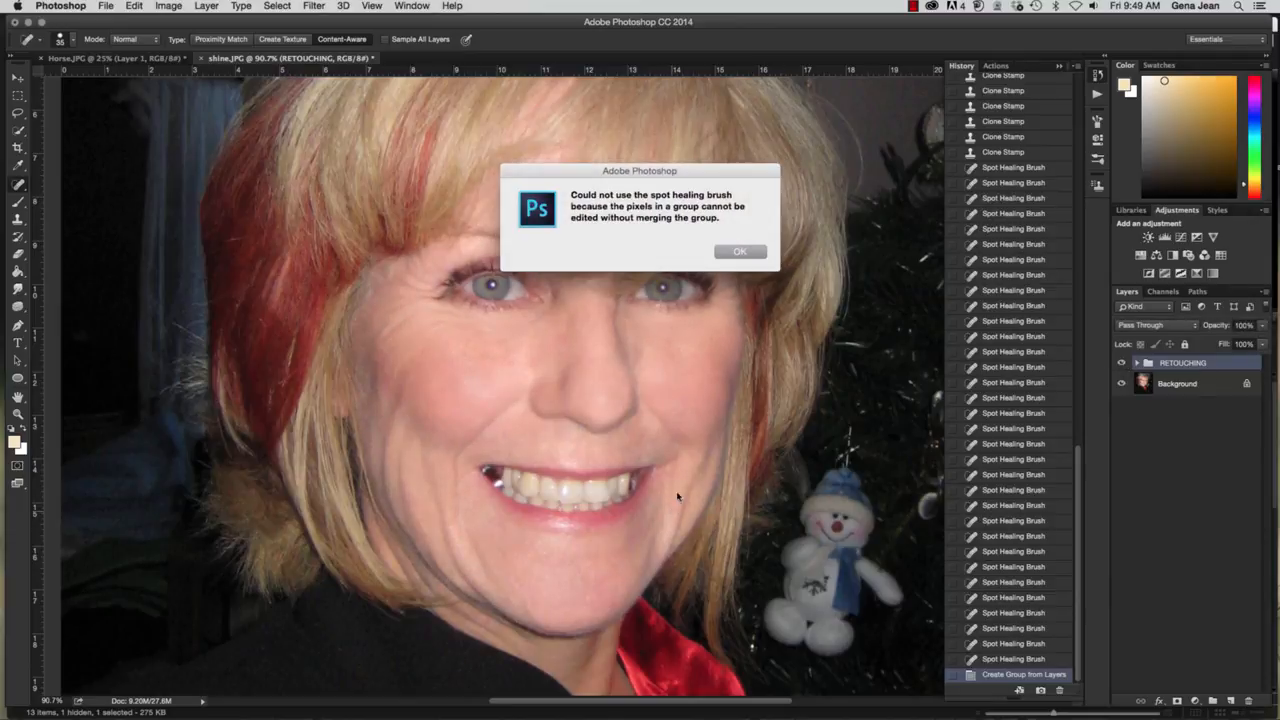
key(Return)
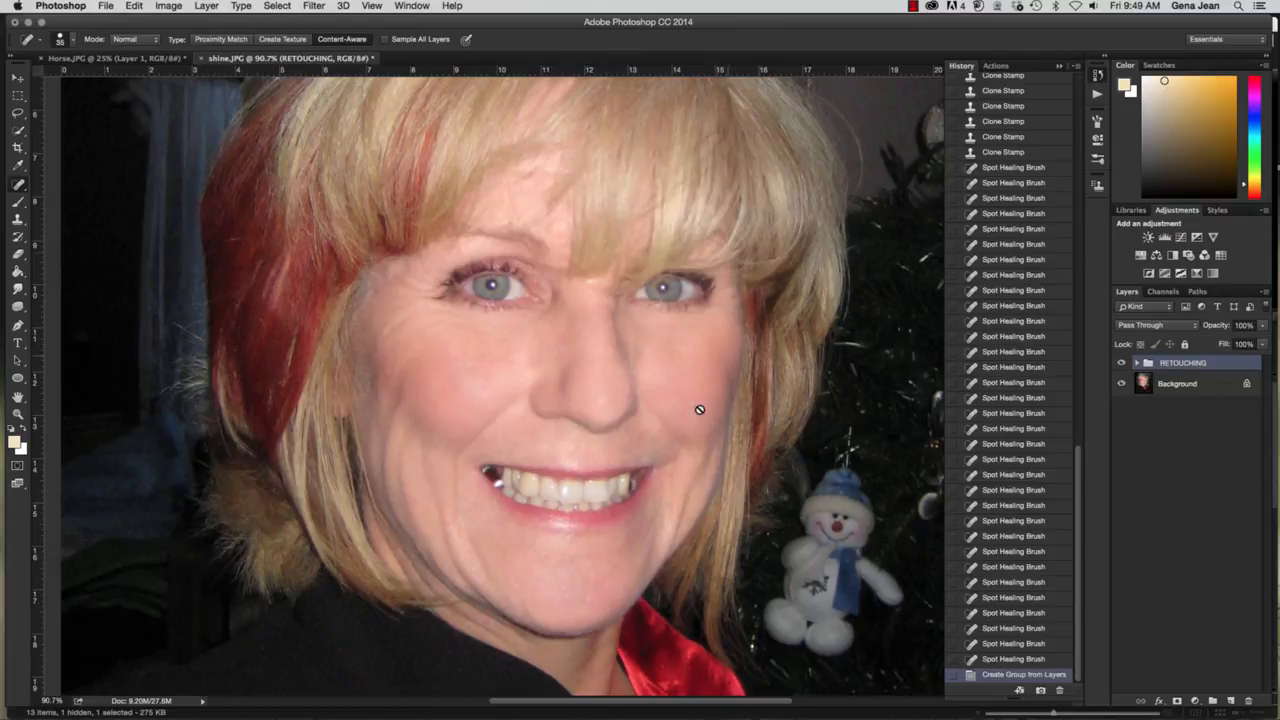
click(1137, 363)
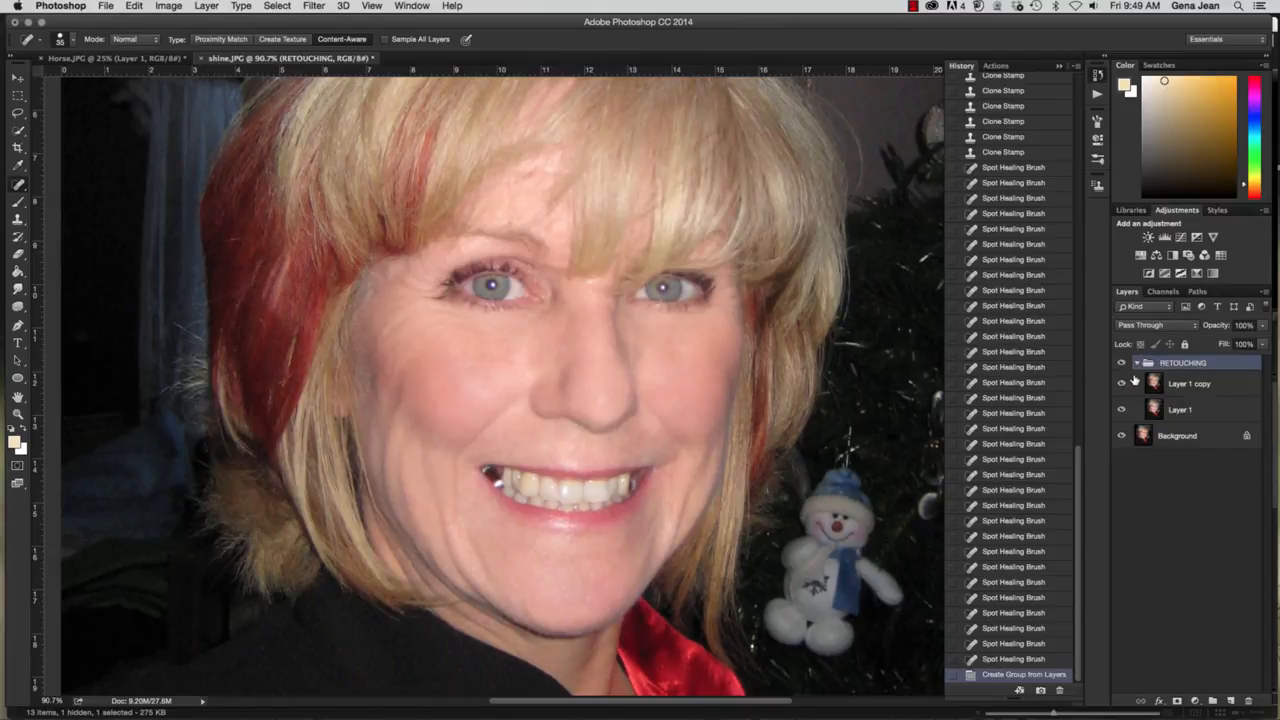
click(1203, 392)
click(670, 506)
click(668, 543)
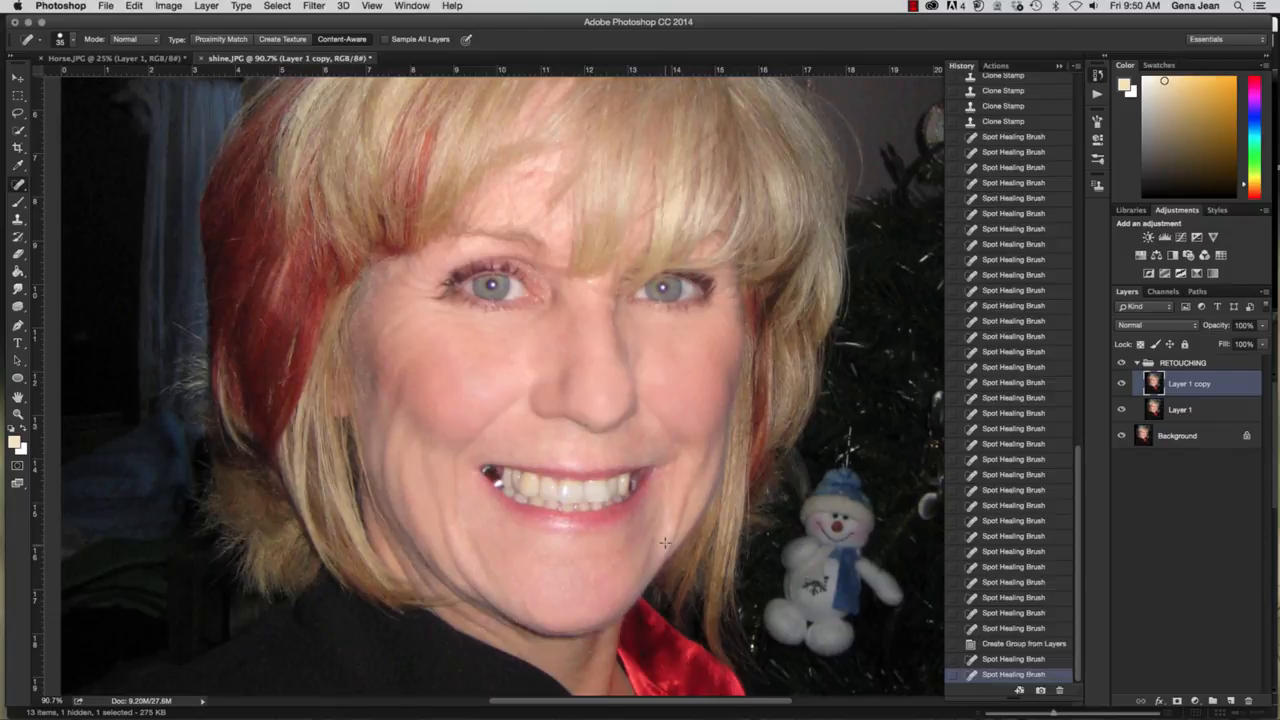
click(666, 530)
click(668, 508)
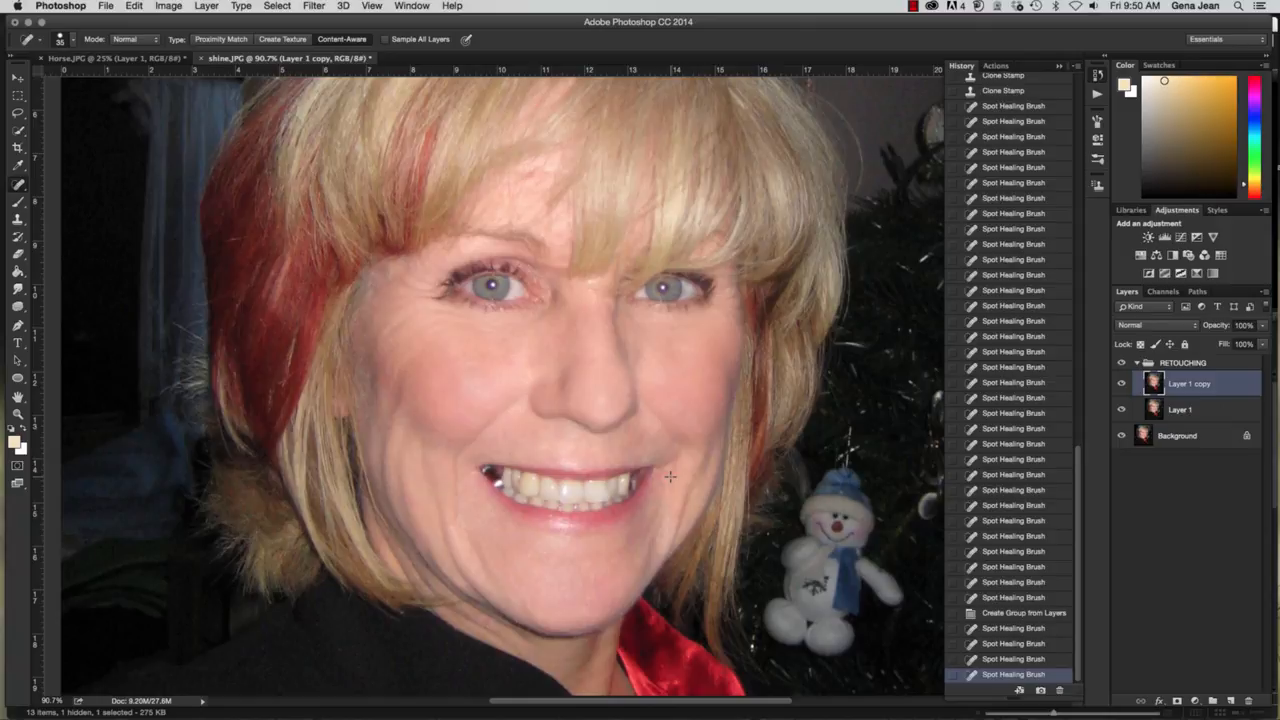
- Save the layered portrait in Photoshop format in the Chapter10 folder, prefixing shine.psd with 10C, the author's last name and an underscore
key(super+s)
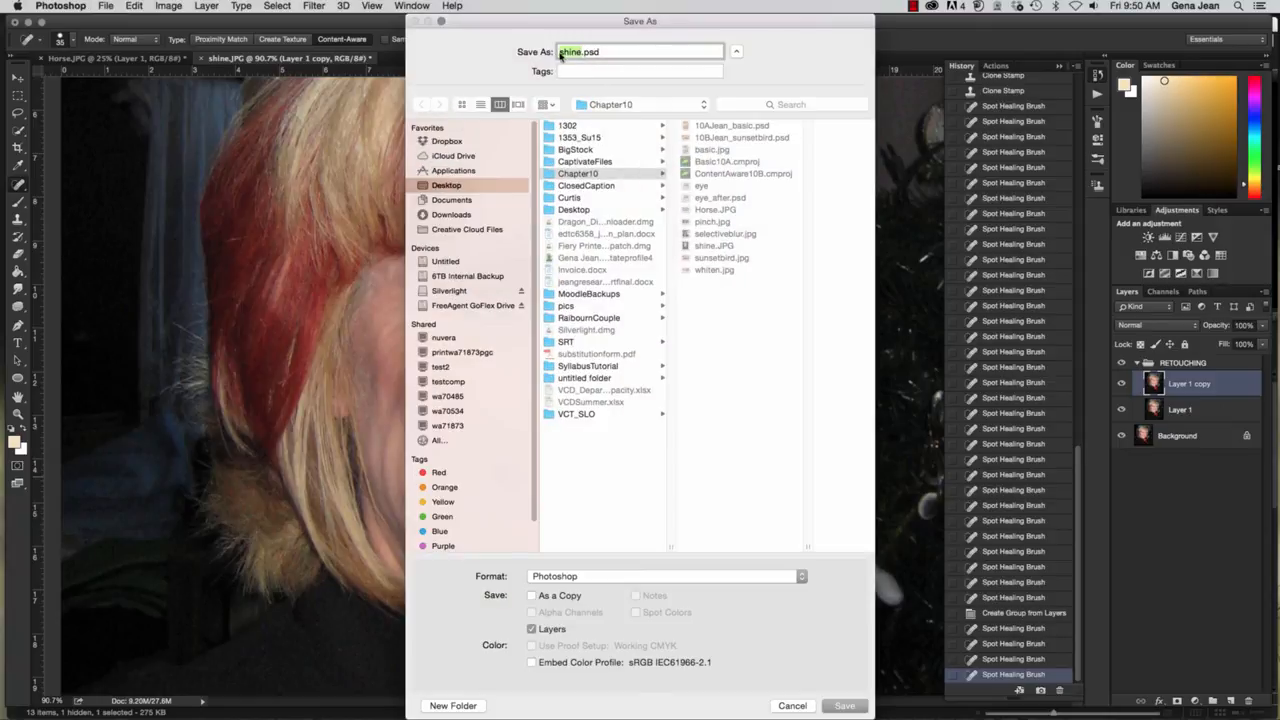
click(560, 51)
text(10CJean_)
click(627, 174)
click(855, 709)
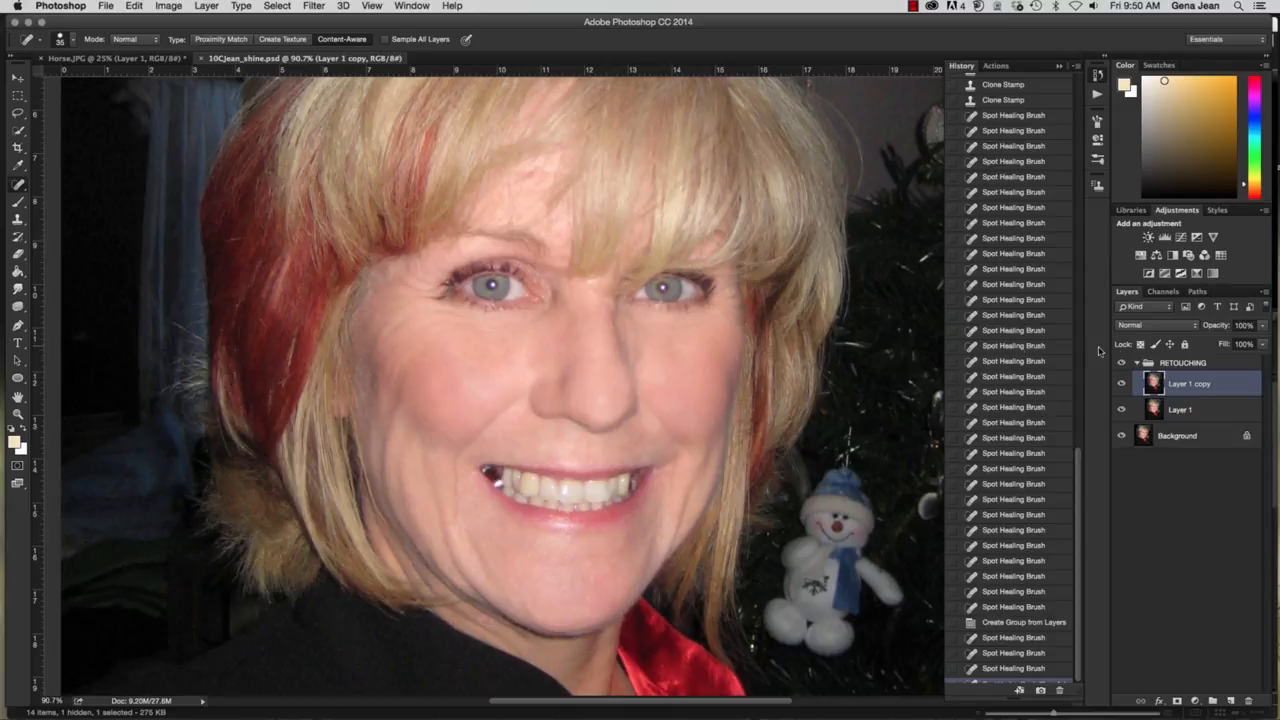
- Hide and show the RETOUCHING group to check the saved portrait before and after retouching
click(1121, 363)
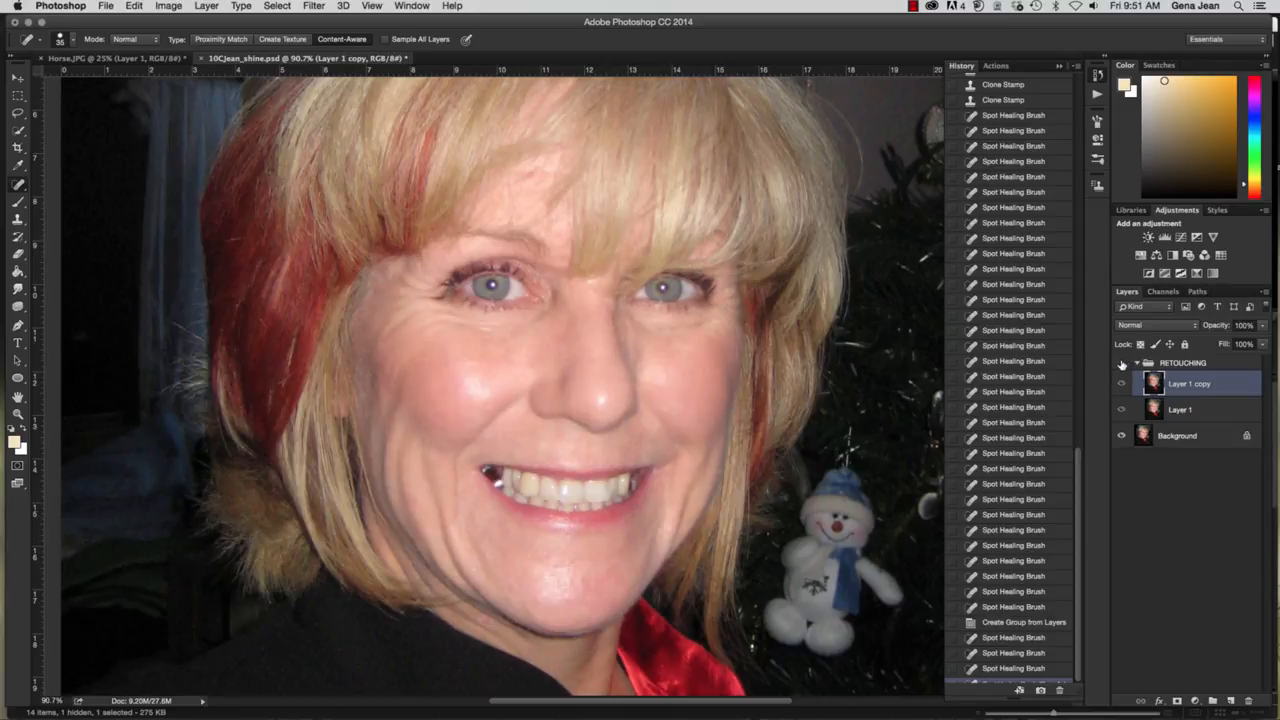
click(1121, 363)
click(1121, 363)
click(1121, 363)
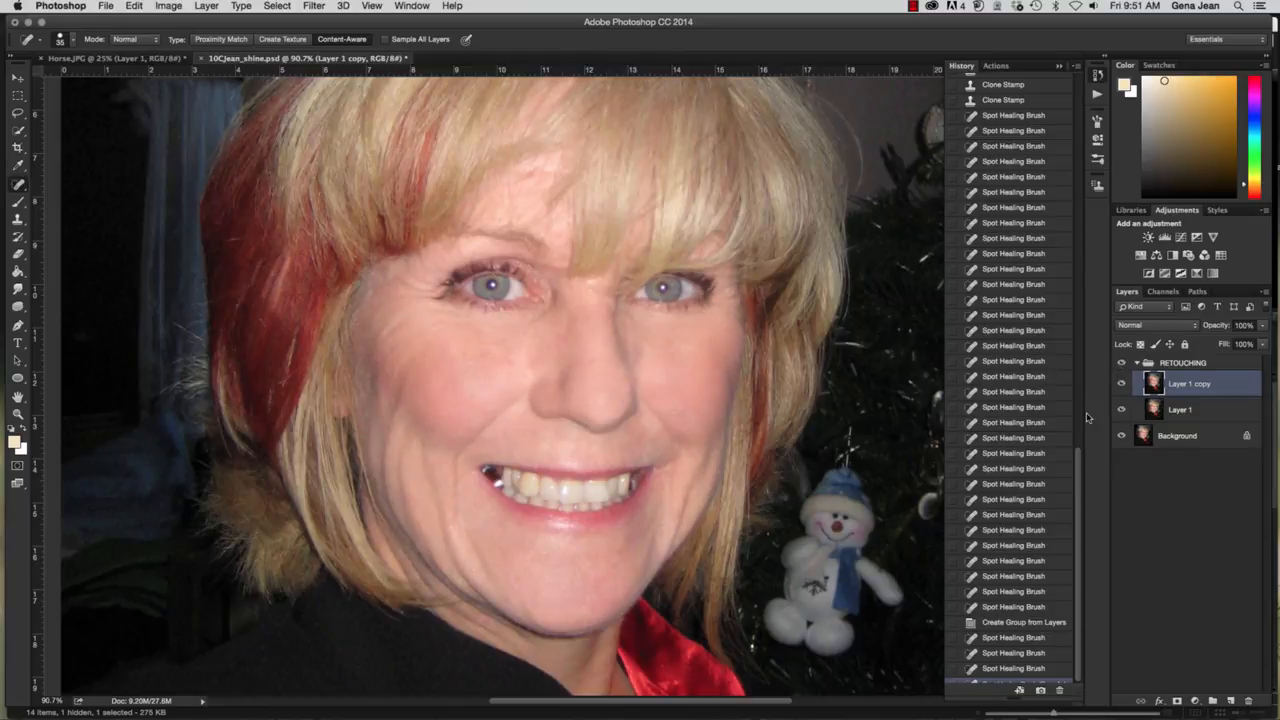